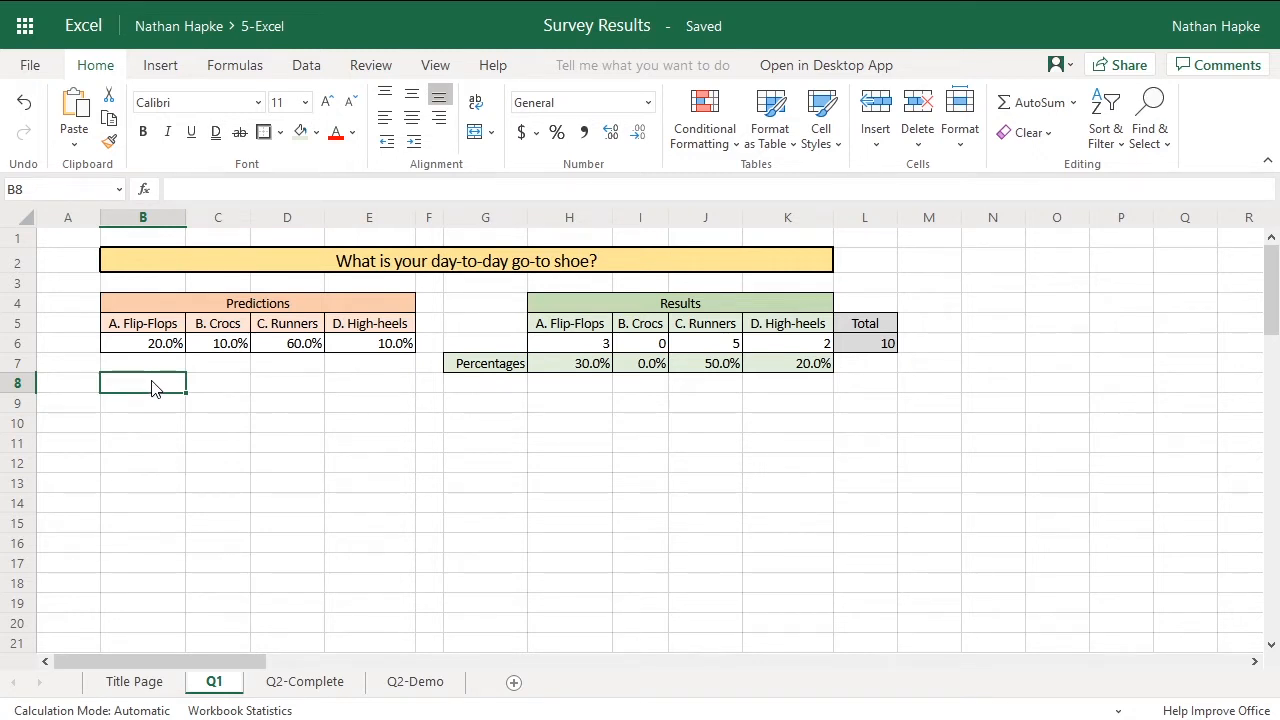
Step: On the Q1 sheet, insert a 2-D line chart with markers from the Predictions data in B5:E6 and switch its rows and columns
left_click(444, 686)
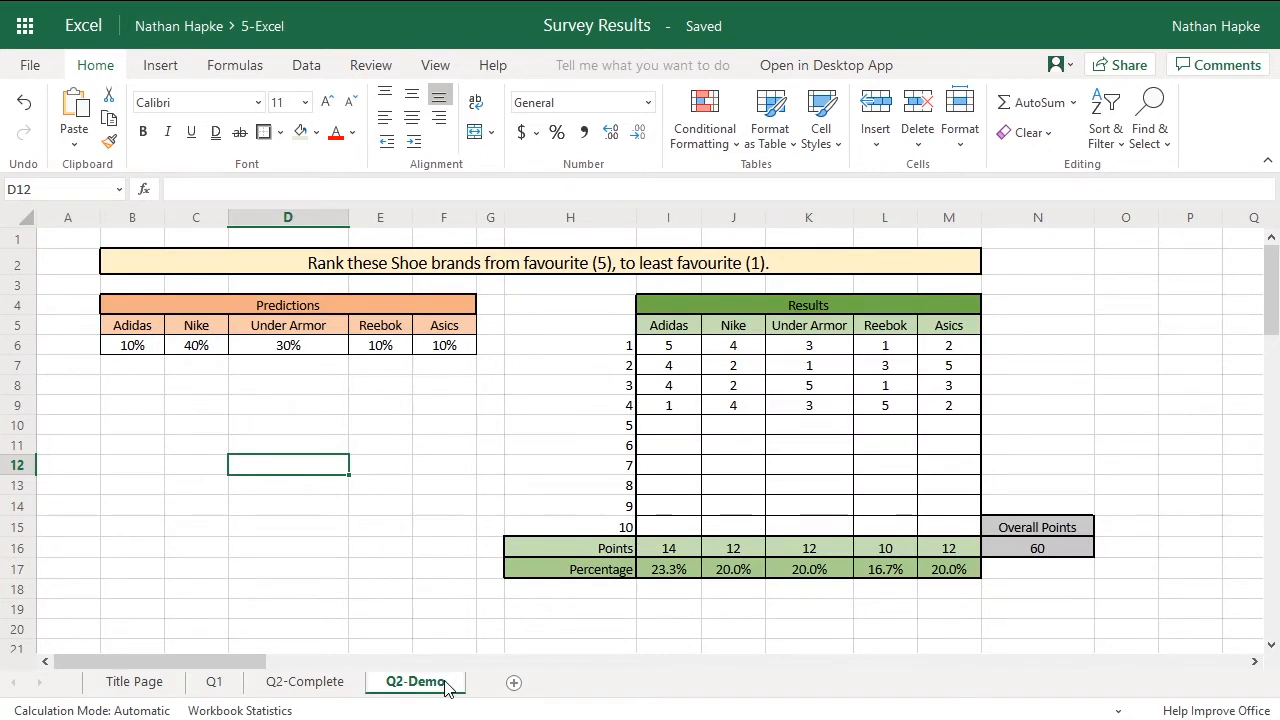
left_click(212, 684)
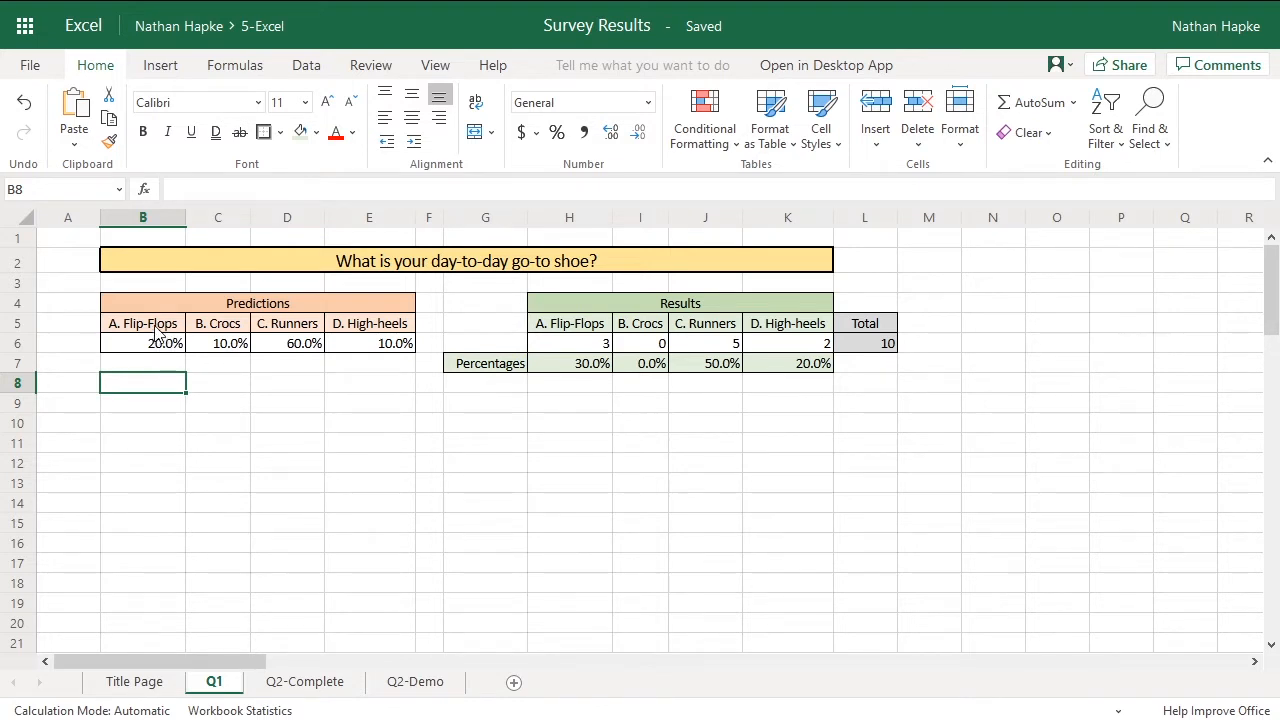
left_click_drag(152, 327, 388, 347)
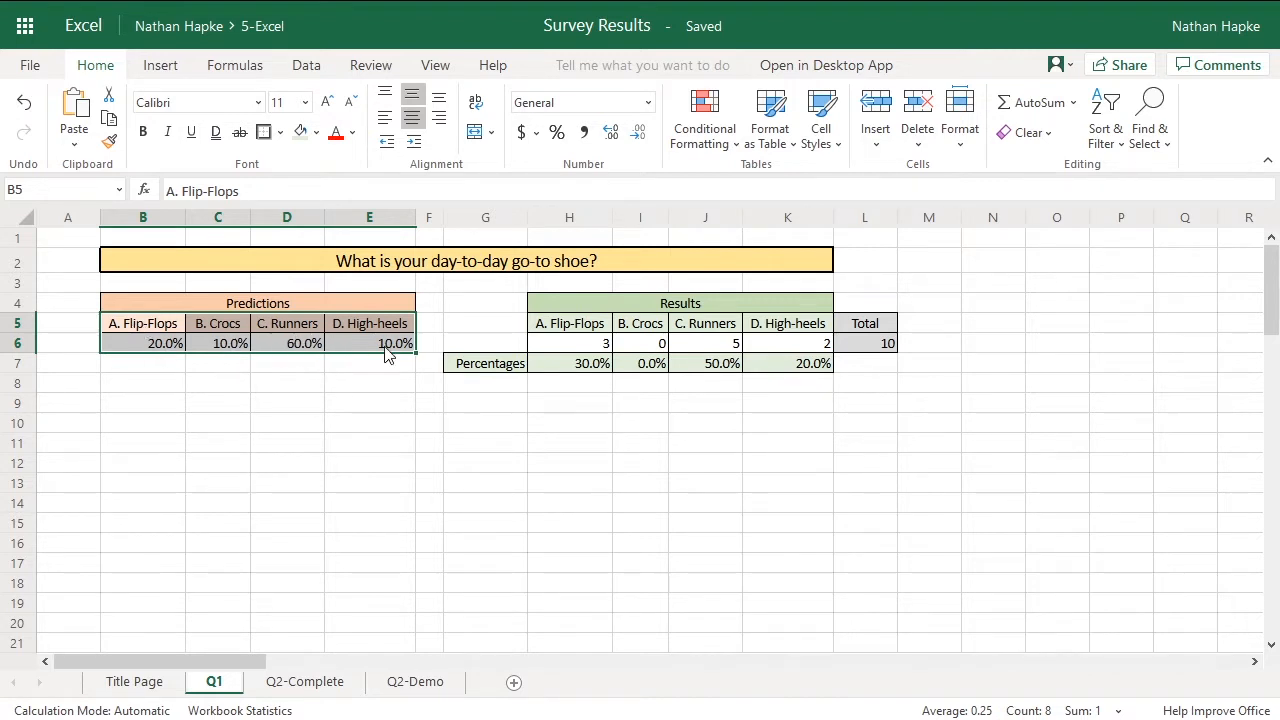
left_click(158, 66)
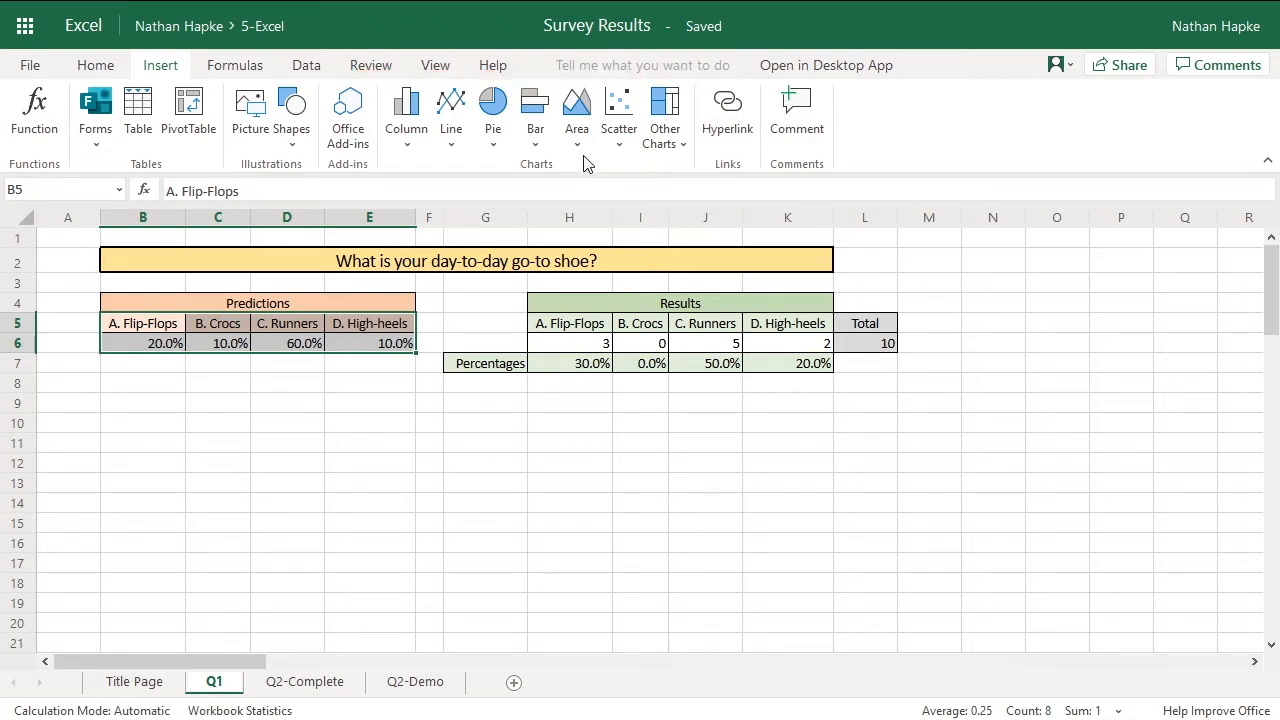
left_click(447, 145)
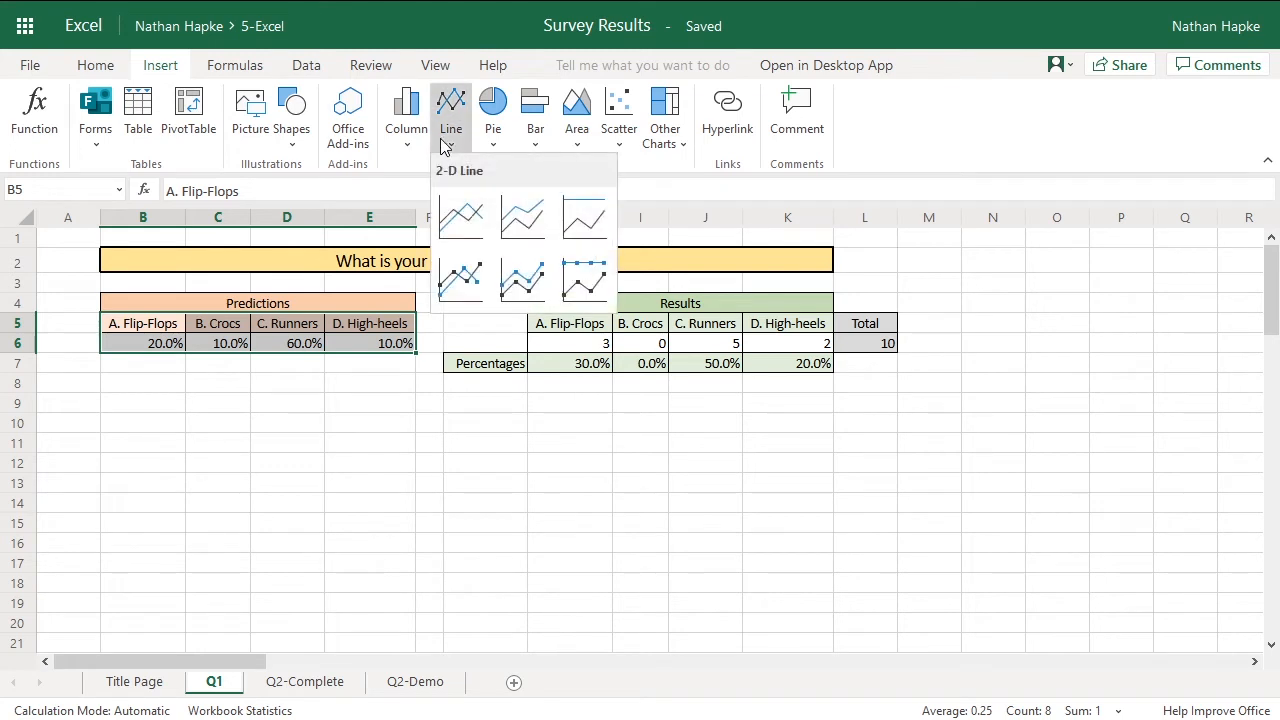
left_click(450, 287)
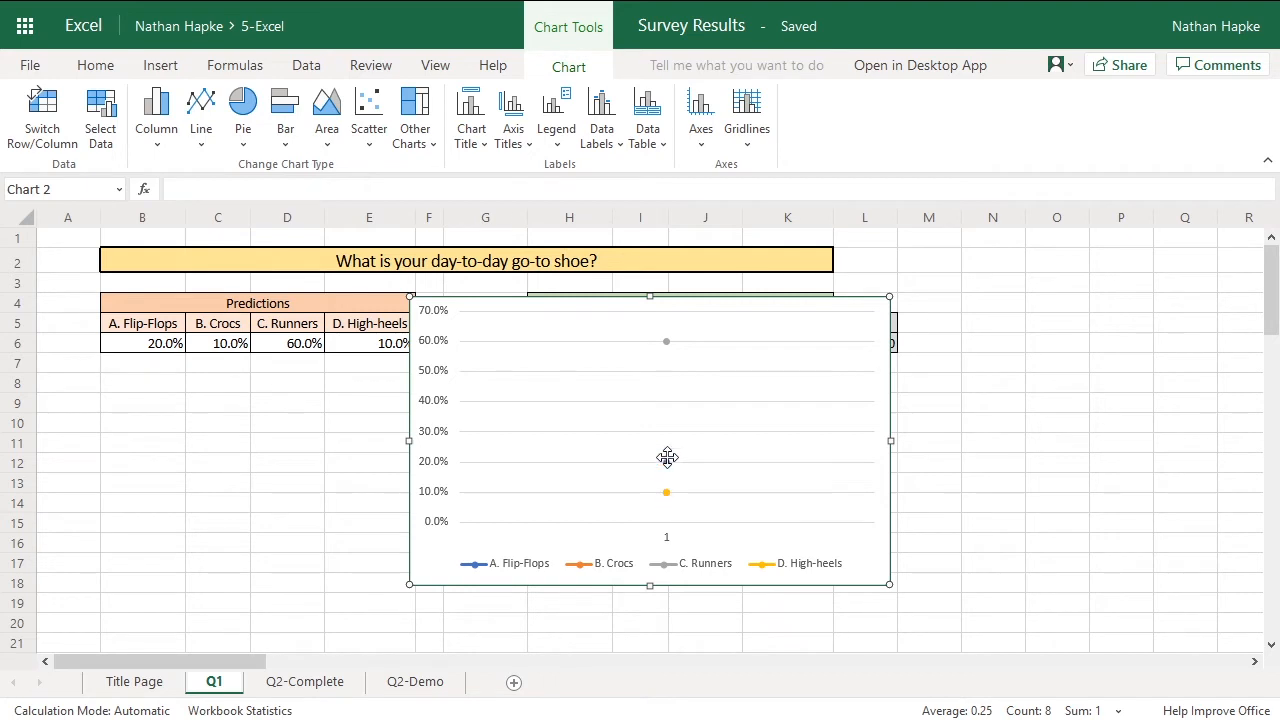
left_click(42, 150)
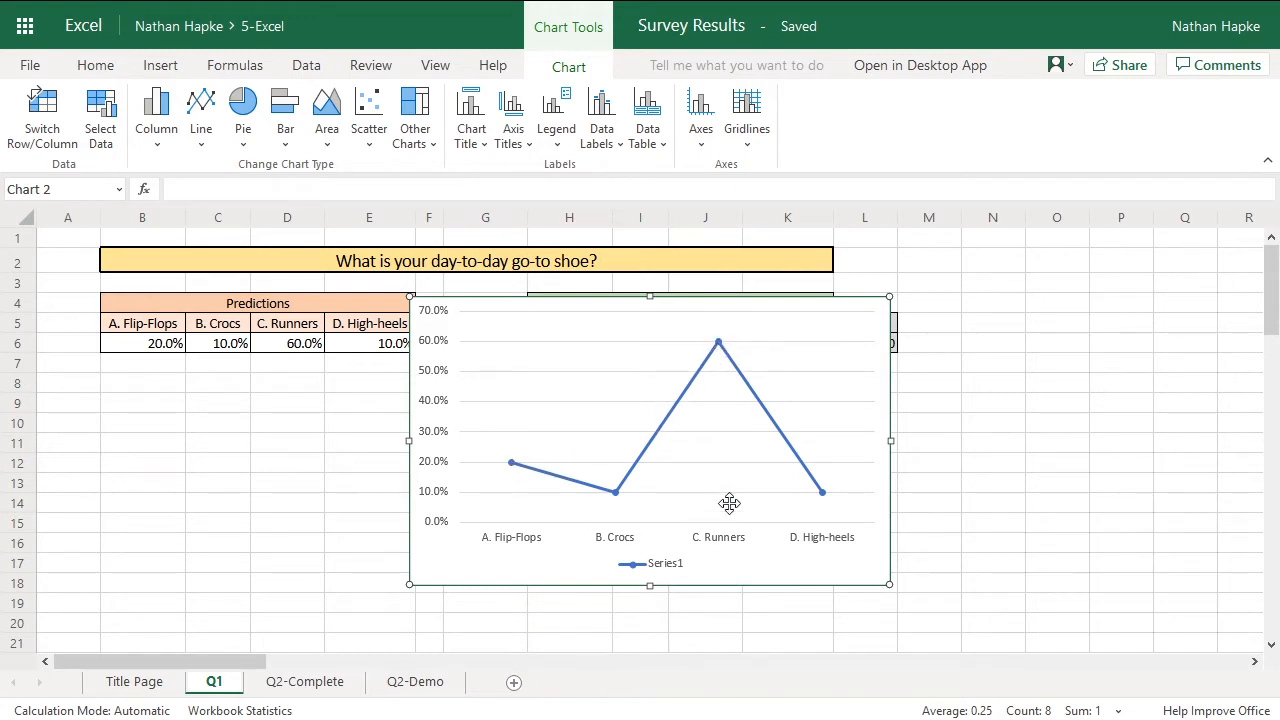
Step: Move the line chart beneath the Predictions table and resize it to be narrower and taller
left_click_drag(517, 306, 155, 366)
scroll(548, 528, "down", 3)
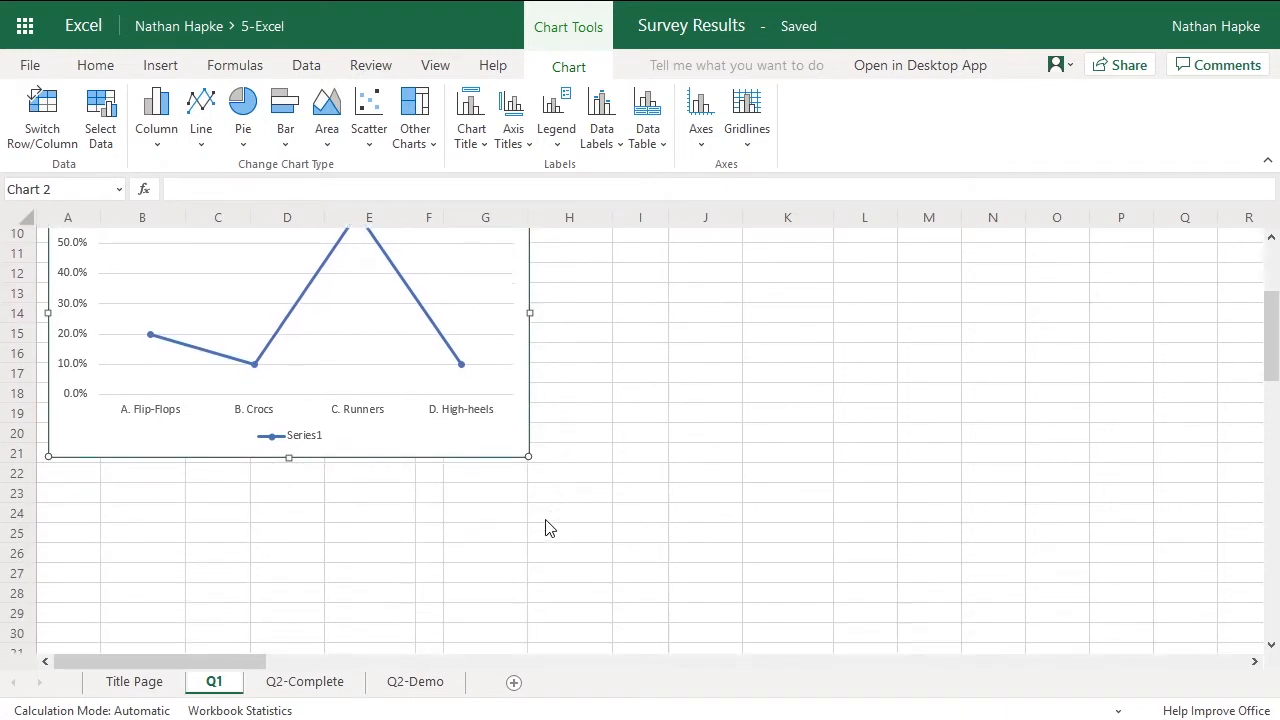
left_click_drag(526, 455, 431, 510)
scroll(445, 490, "up", 3)
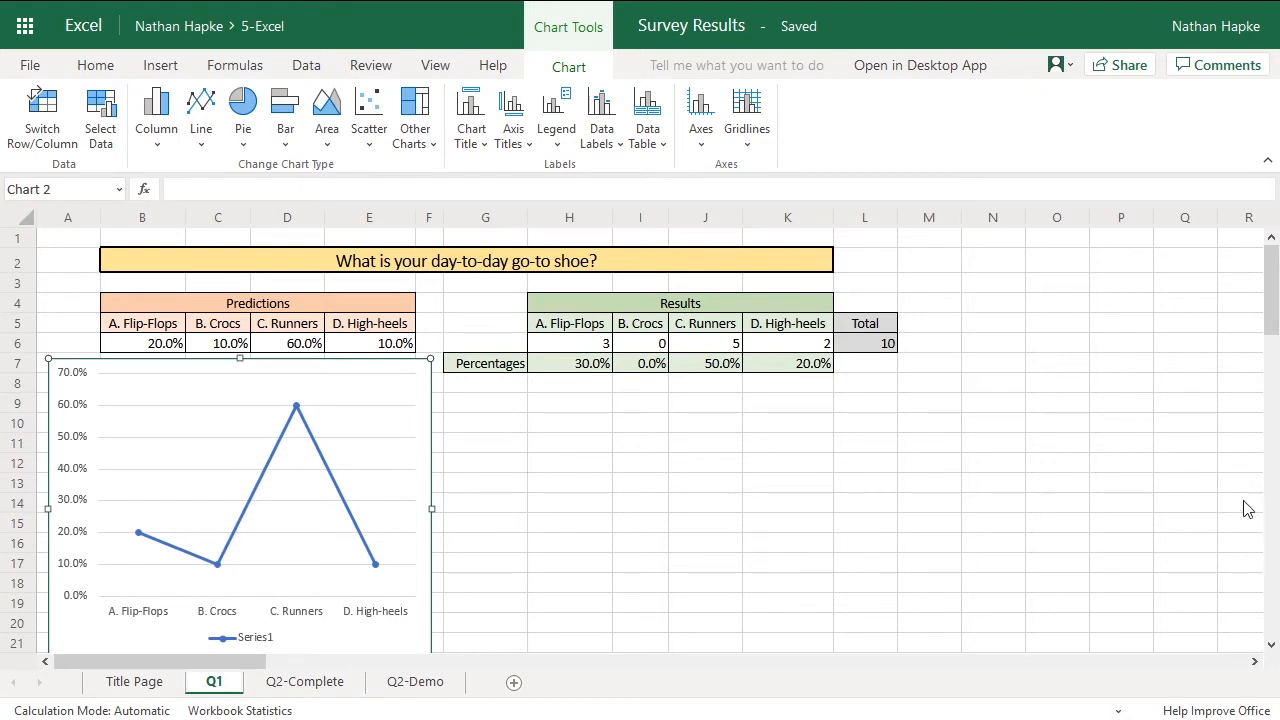
Step: Add the title "Predicted Favourite Day-to-Day shoe type" above the chart
left_click_drag(1272, 321, 1272, 333)
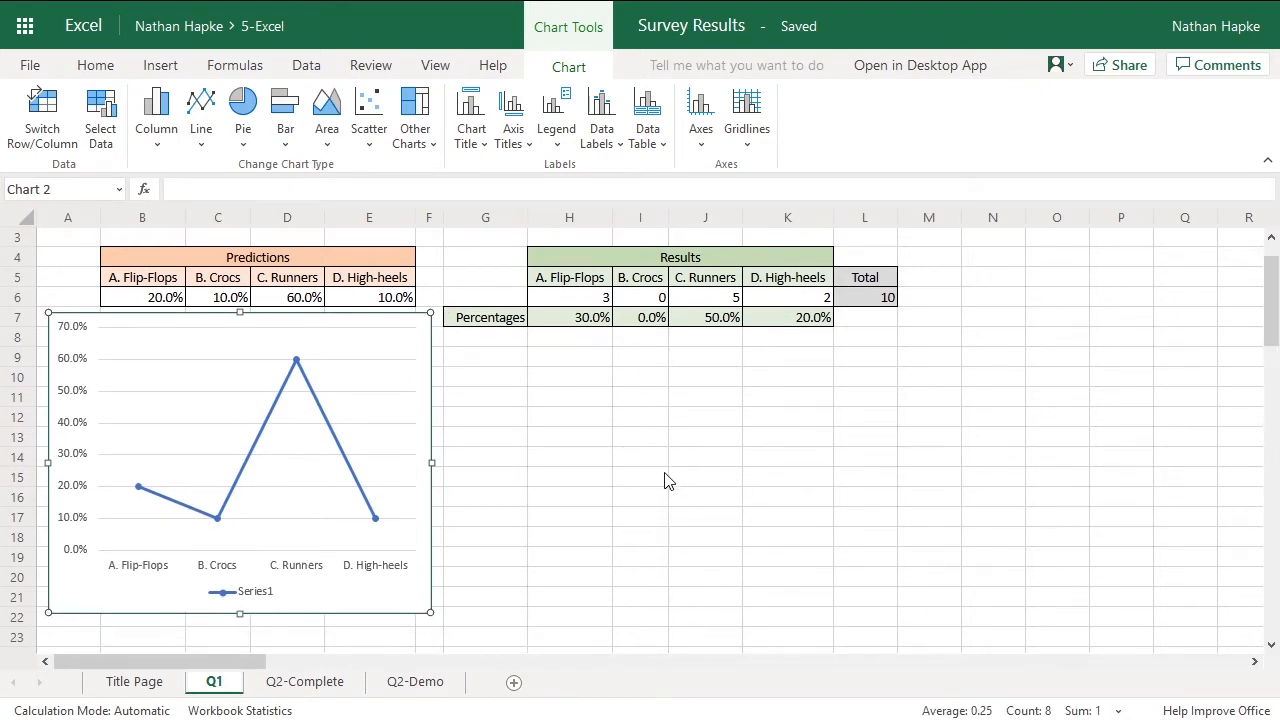
left_click(477, 148)
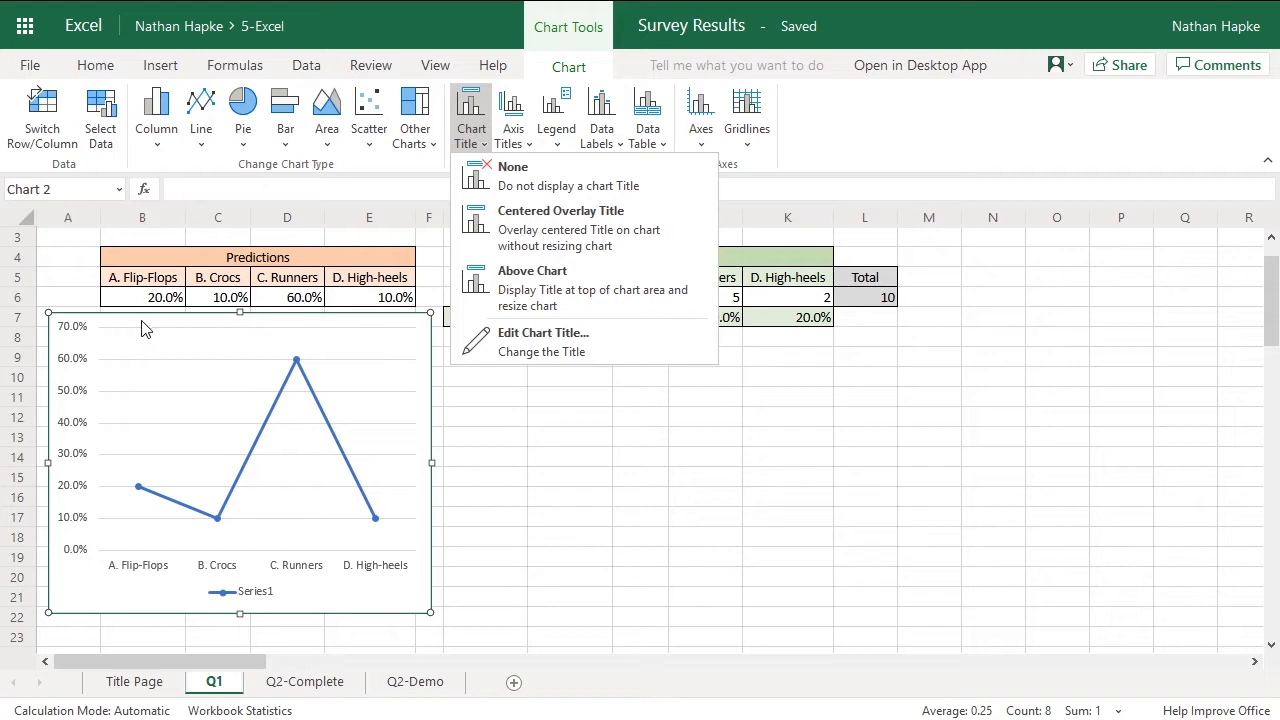
left_click(520, 285)
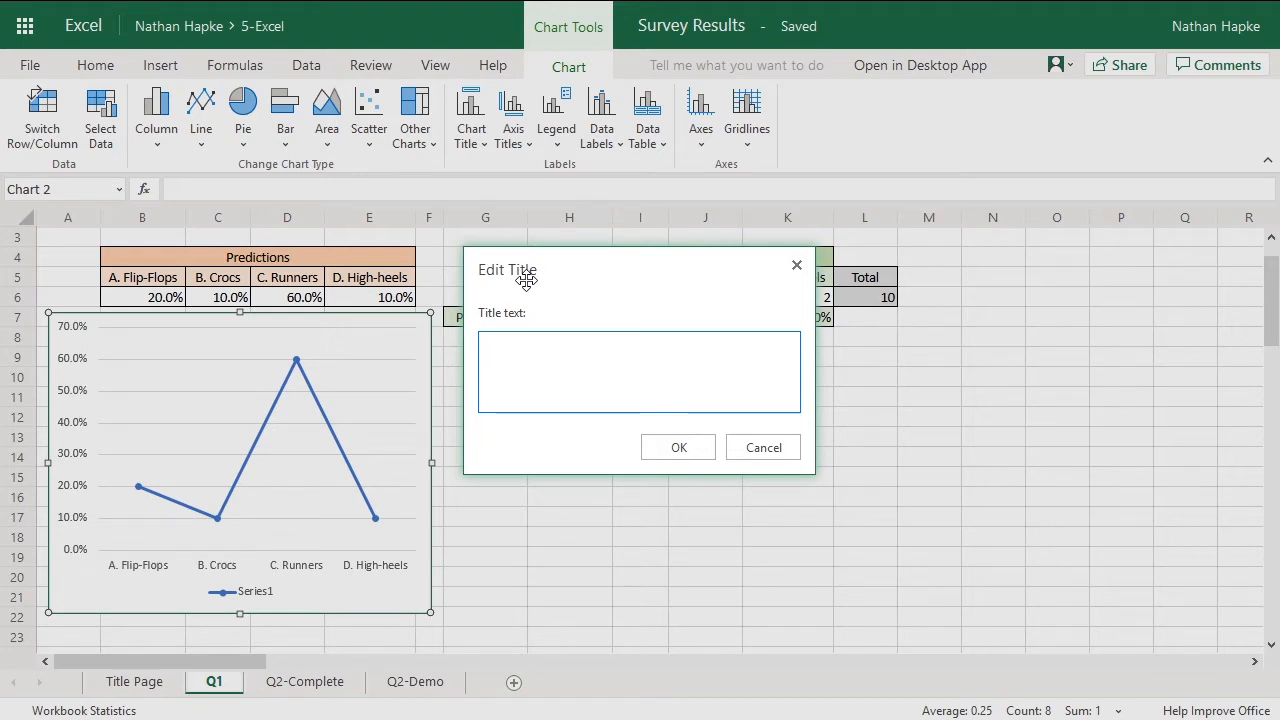
type("Predicted Favour")
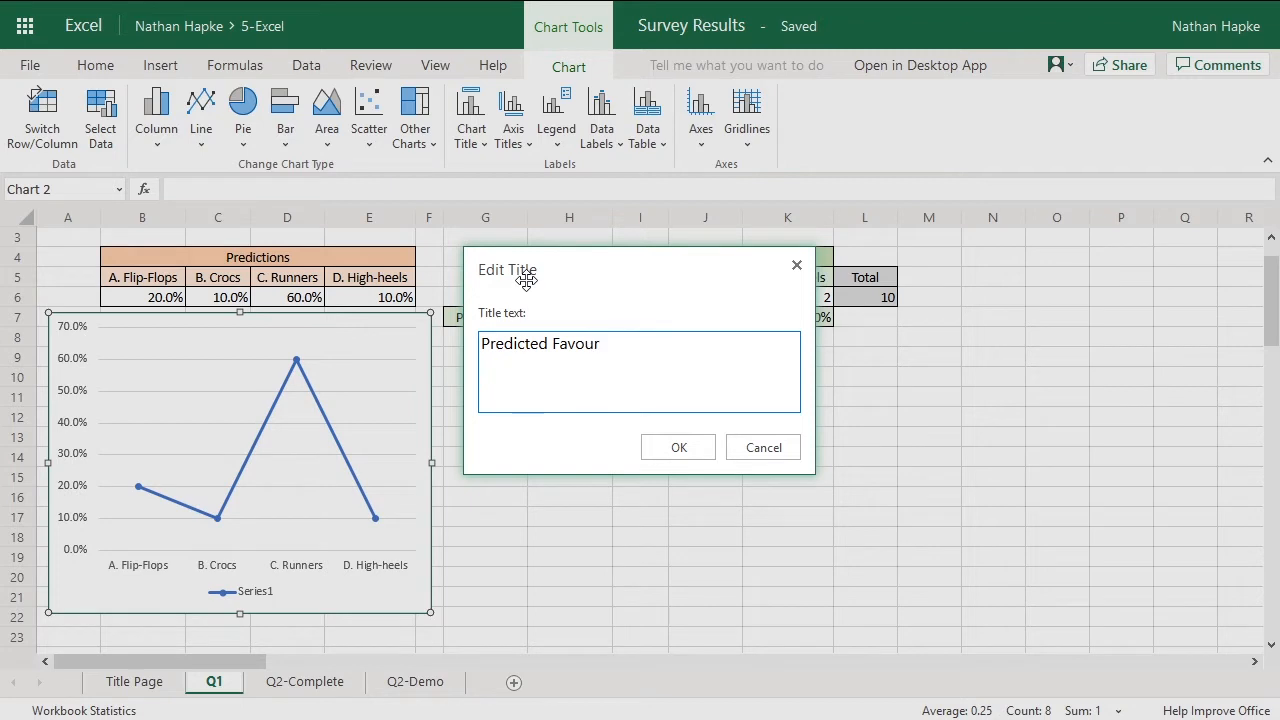
type("ite Day-to-Day")
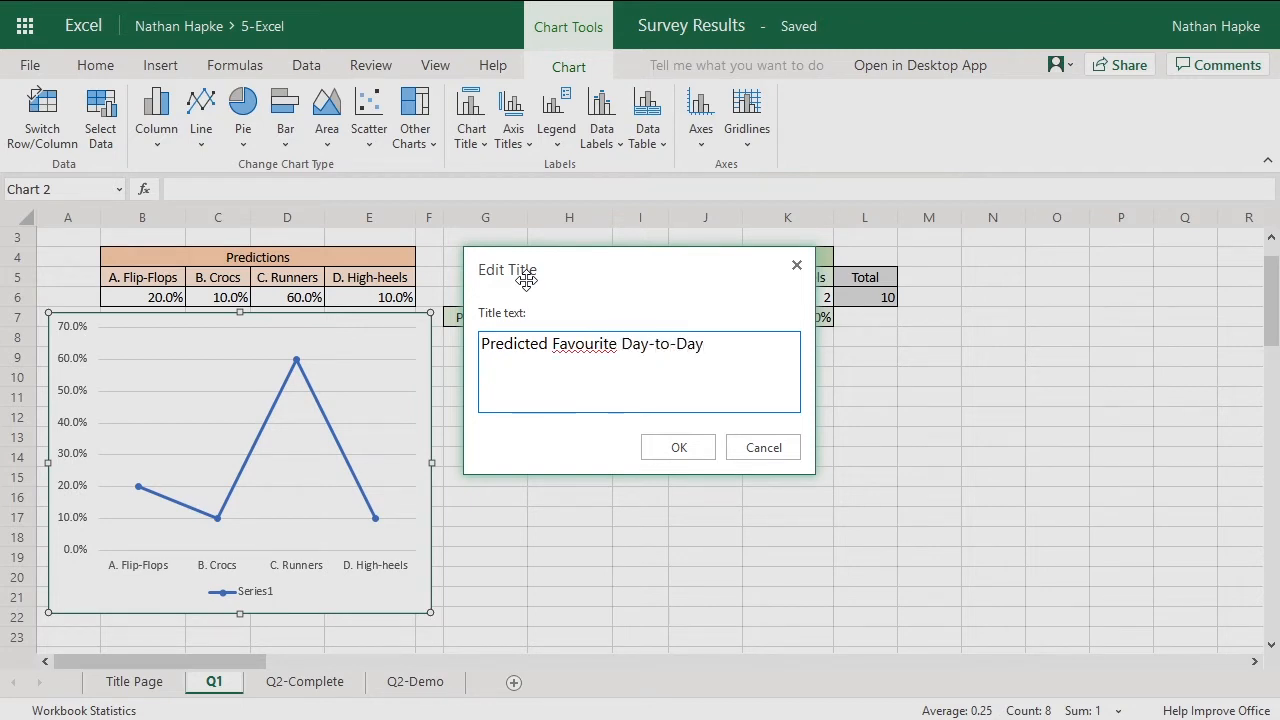
type(" shoe type.")
key("BackSpace")
left_click(690, 449)
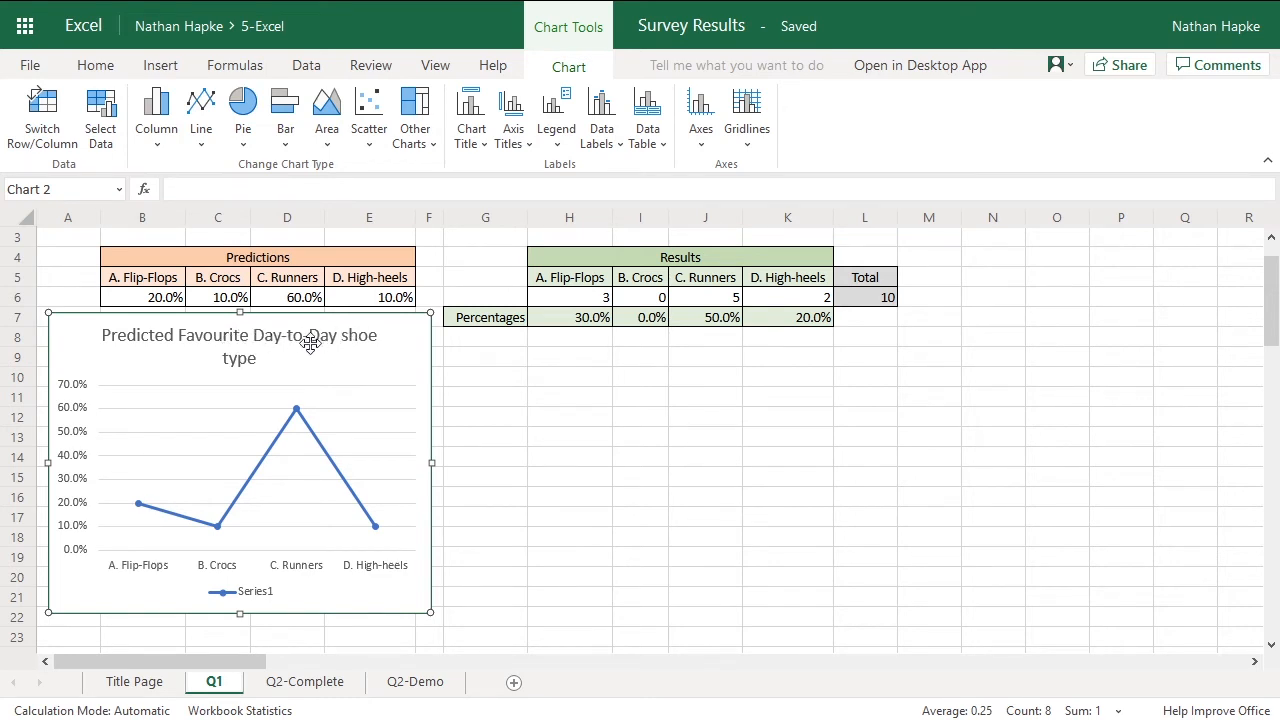
Step: Widen the chart until its title fits on one line, and widen column F to separate the two tables
left_click_drag(430, 461, 471, 460)
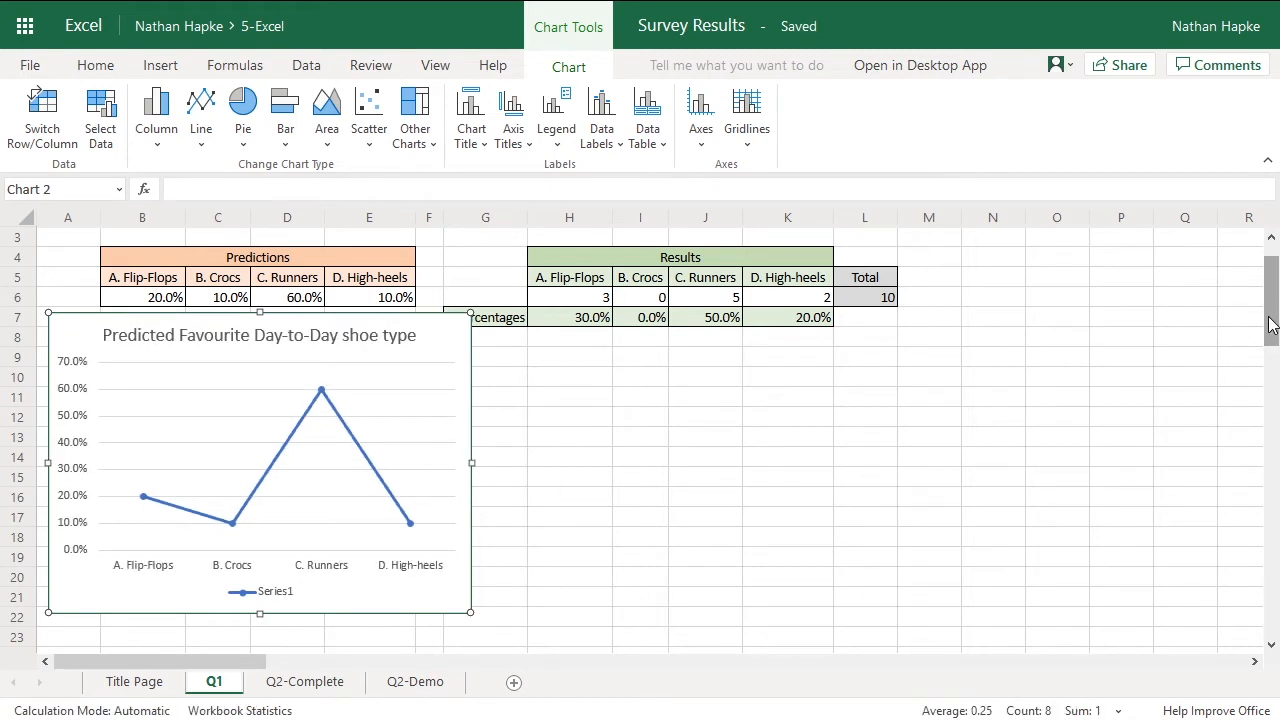
scroll(1275, 300, "up", 1)
left_click(429, 217)
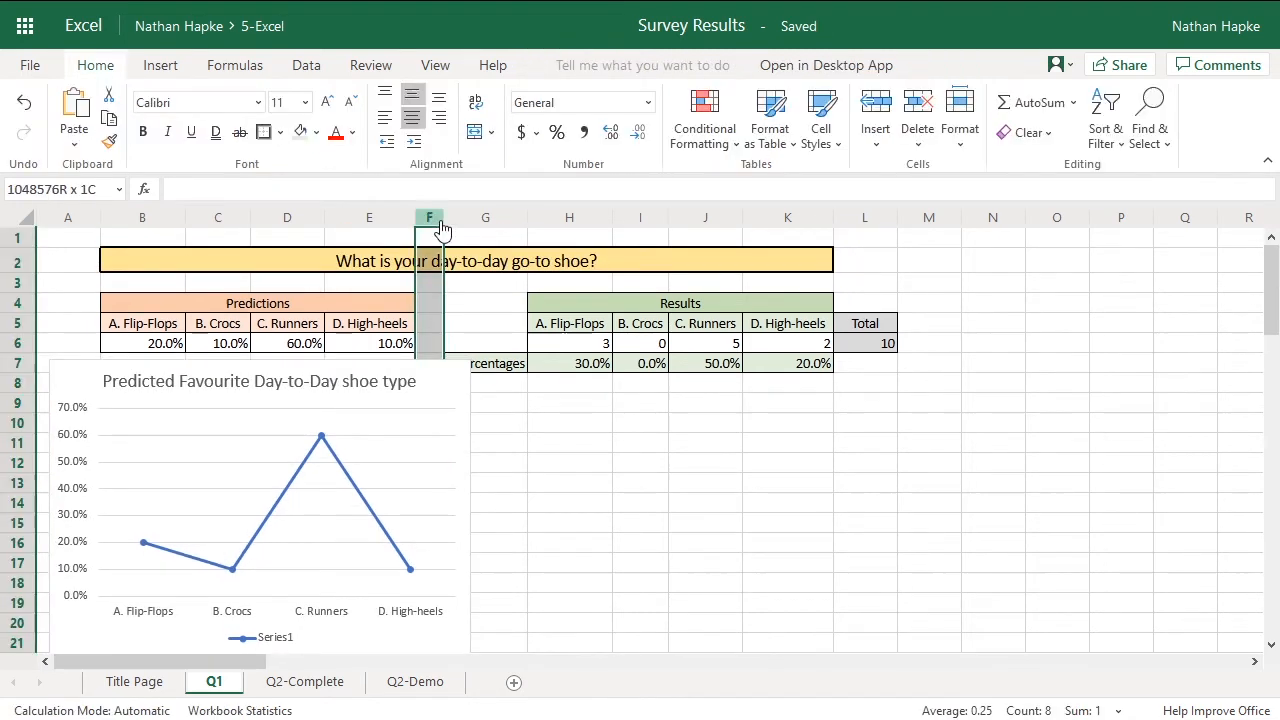
left_click_drag(447, 218, 494, 220)
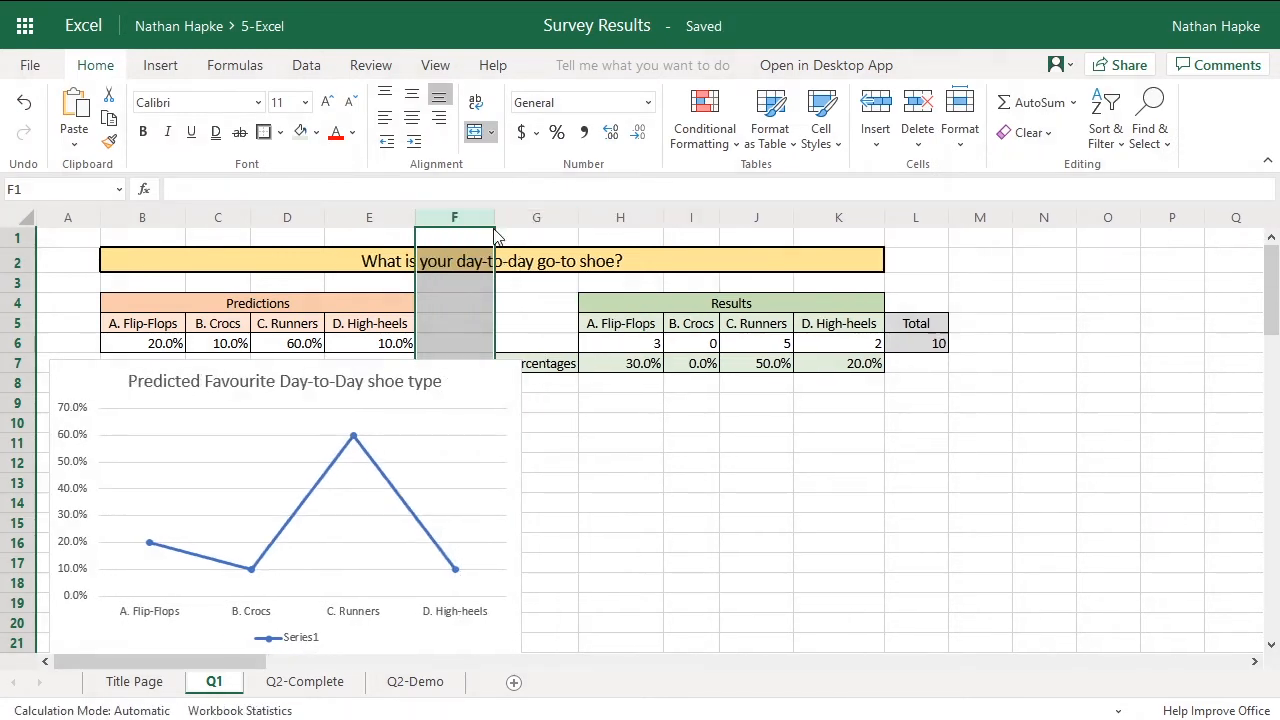
Step: Narrow the chart to end within column F and move it down to start at row 8, clear of the Percentages row
left_click(472, 387)
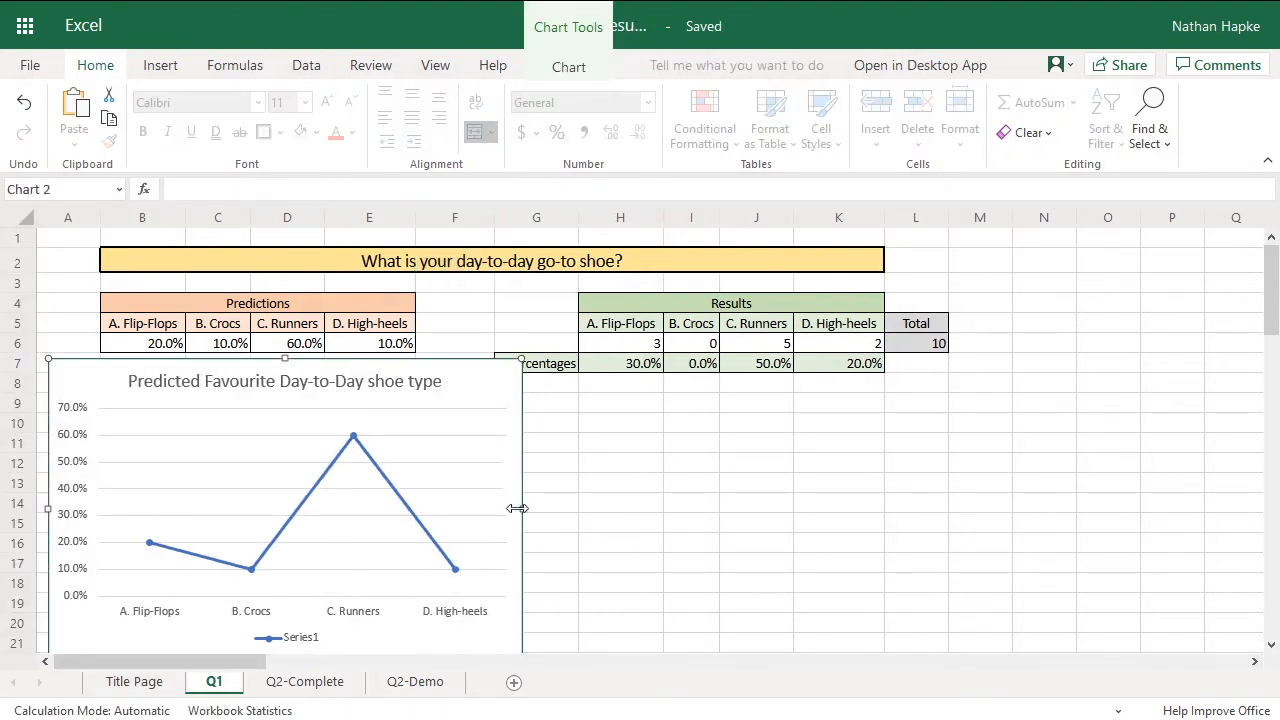
left_click_drag(519, 509, 477, 509)
left_click_drag(360, 363, 361, 388)
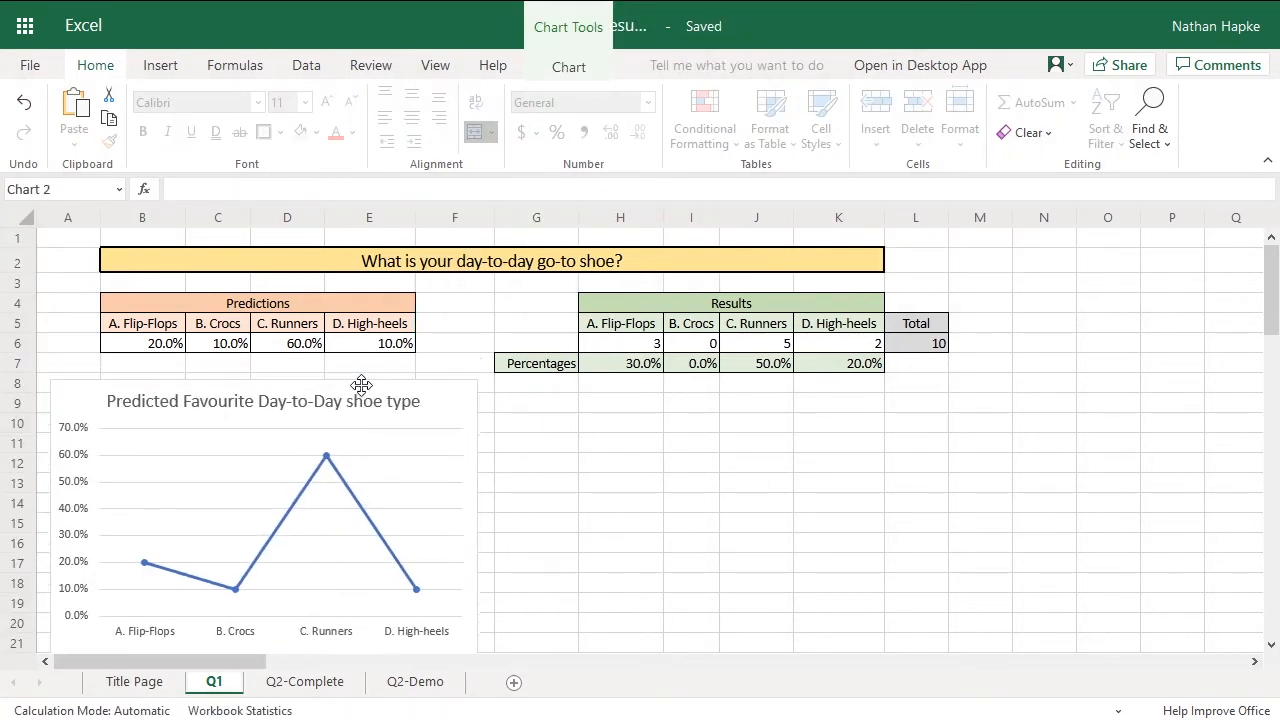
left_click(630, 472)
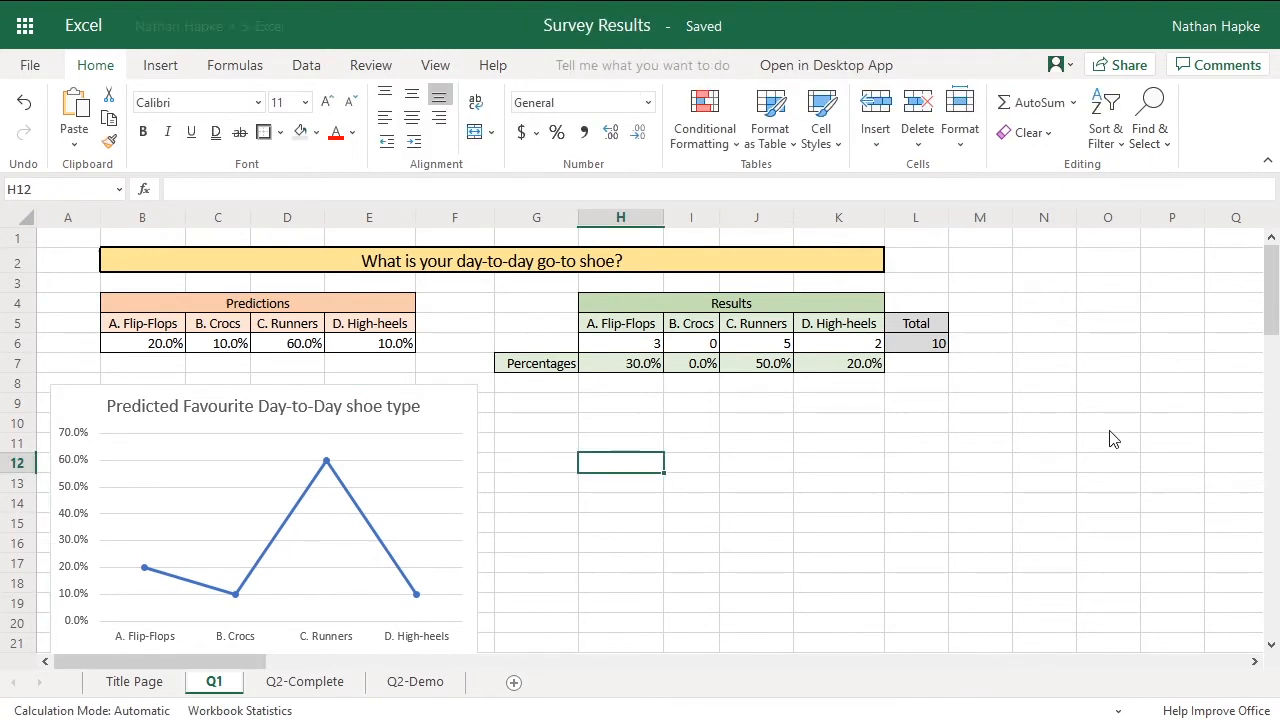
Step: Turn off the legend of the predictions chart
left_click_drag(1272, 300, 1272, 337)
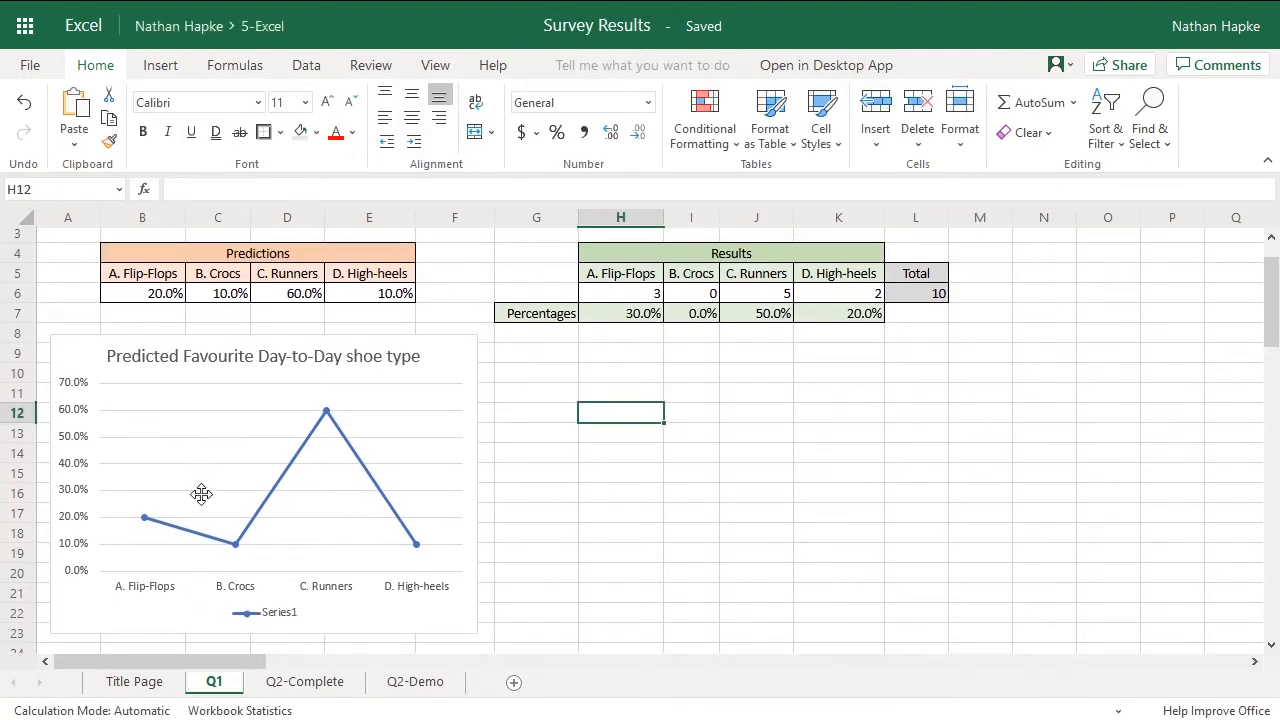
left_click(254, 616)
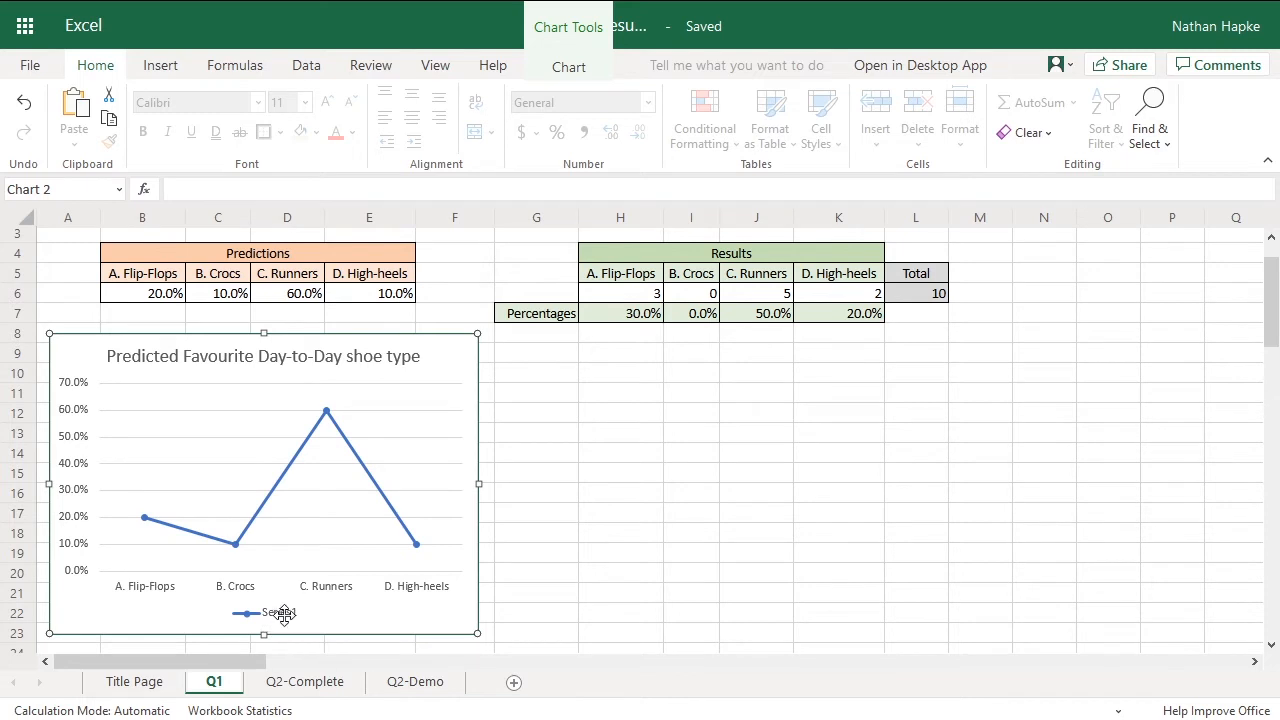
left_click(569, 67)
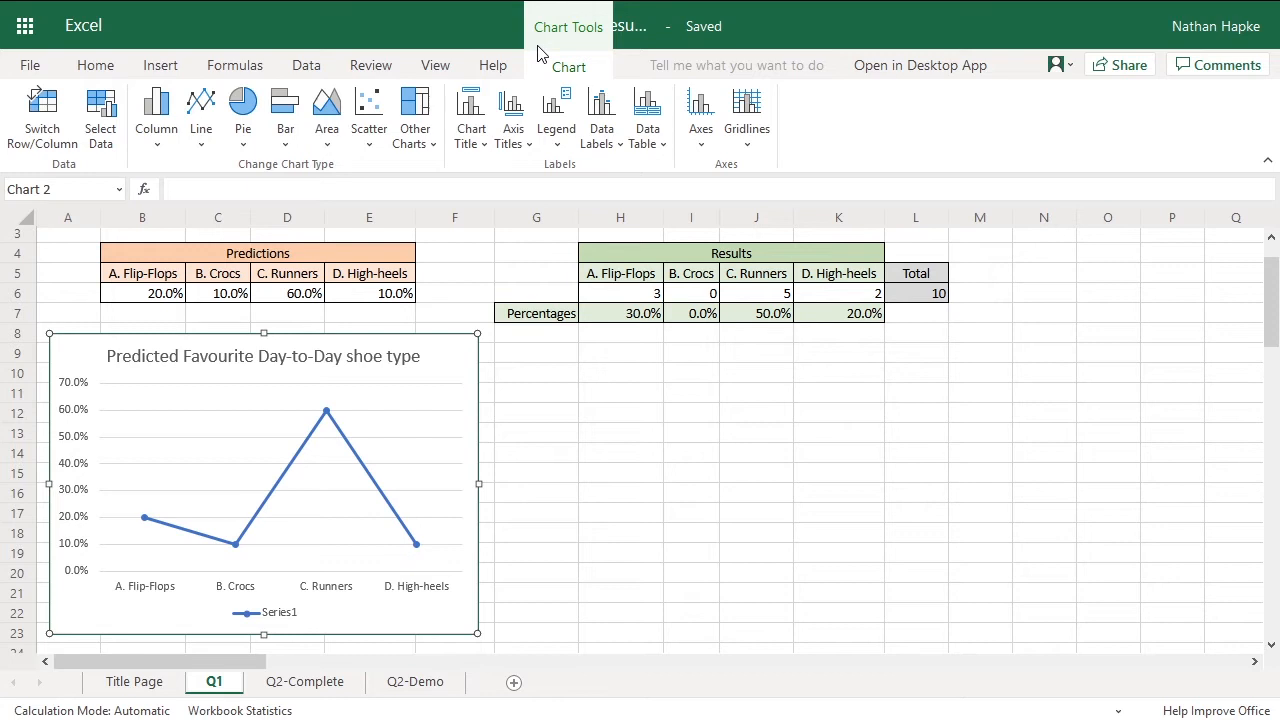
left_click(560, 144)
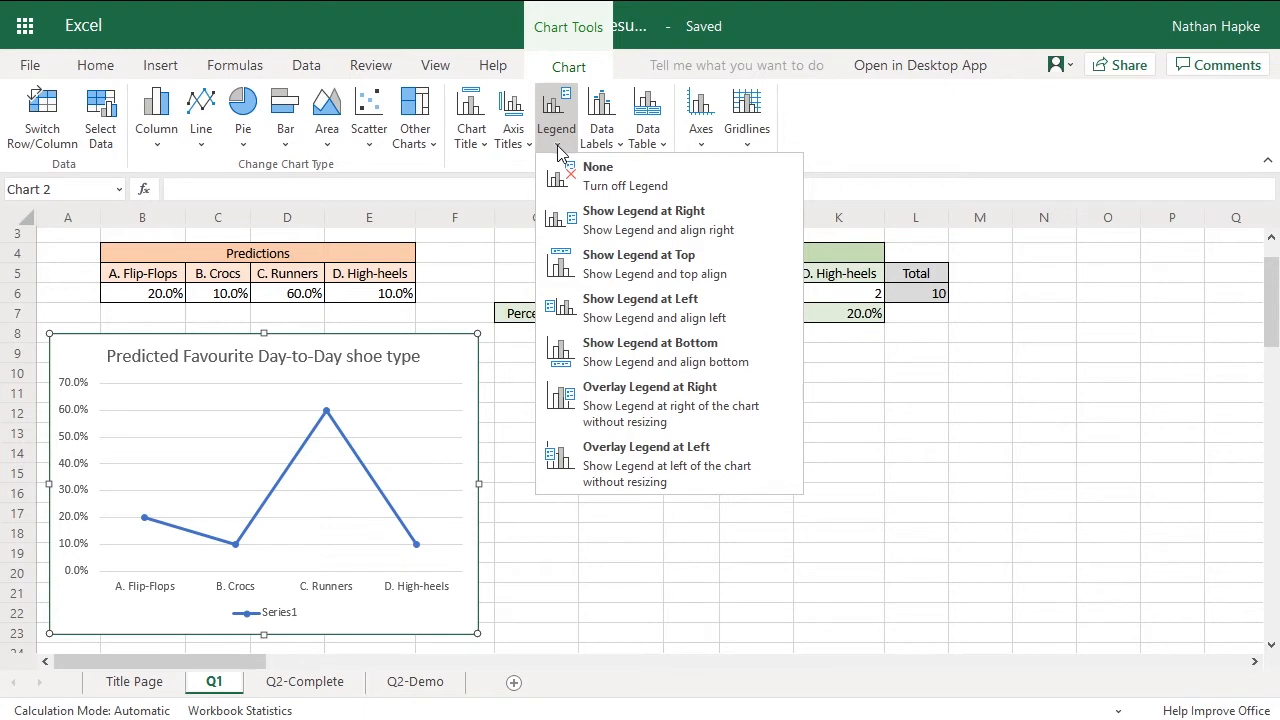
left_click(624, 193)
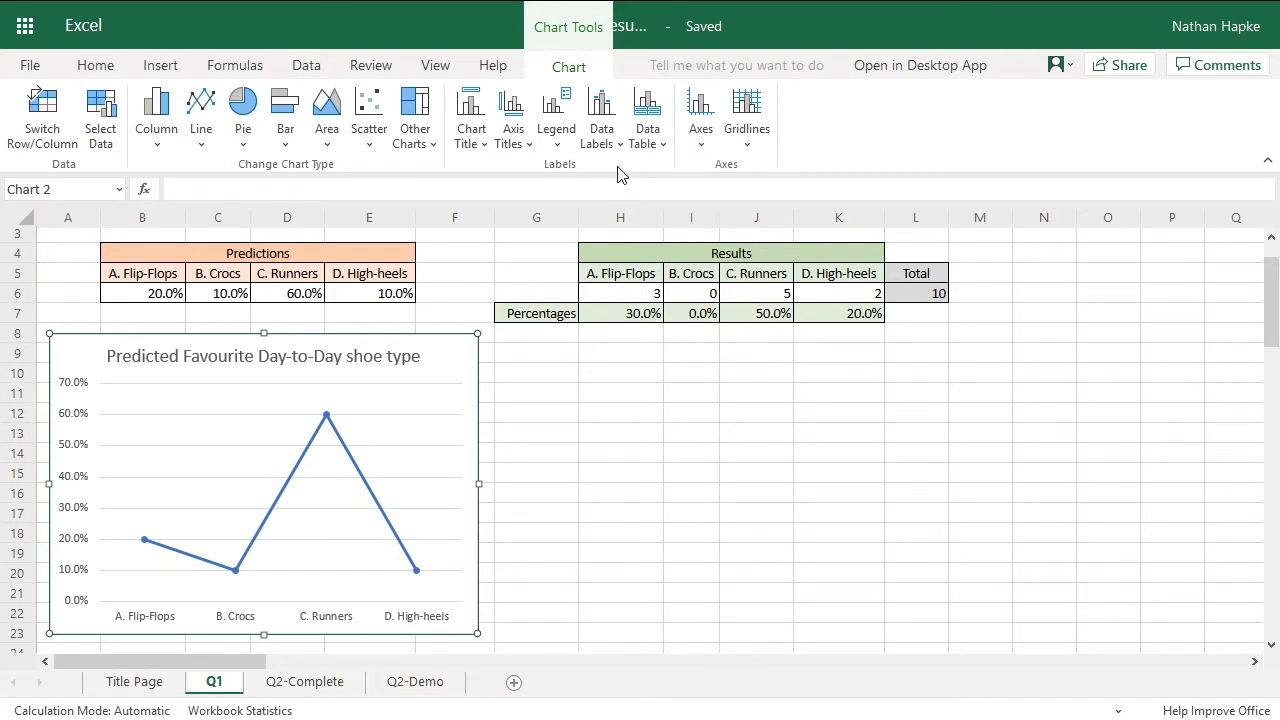
Step: Add the title "Type of Shoe" below the chart's primary horizontal axis
left_click(520, 150)
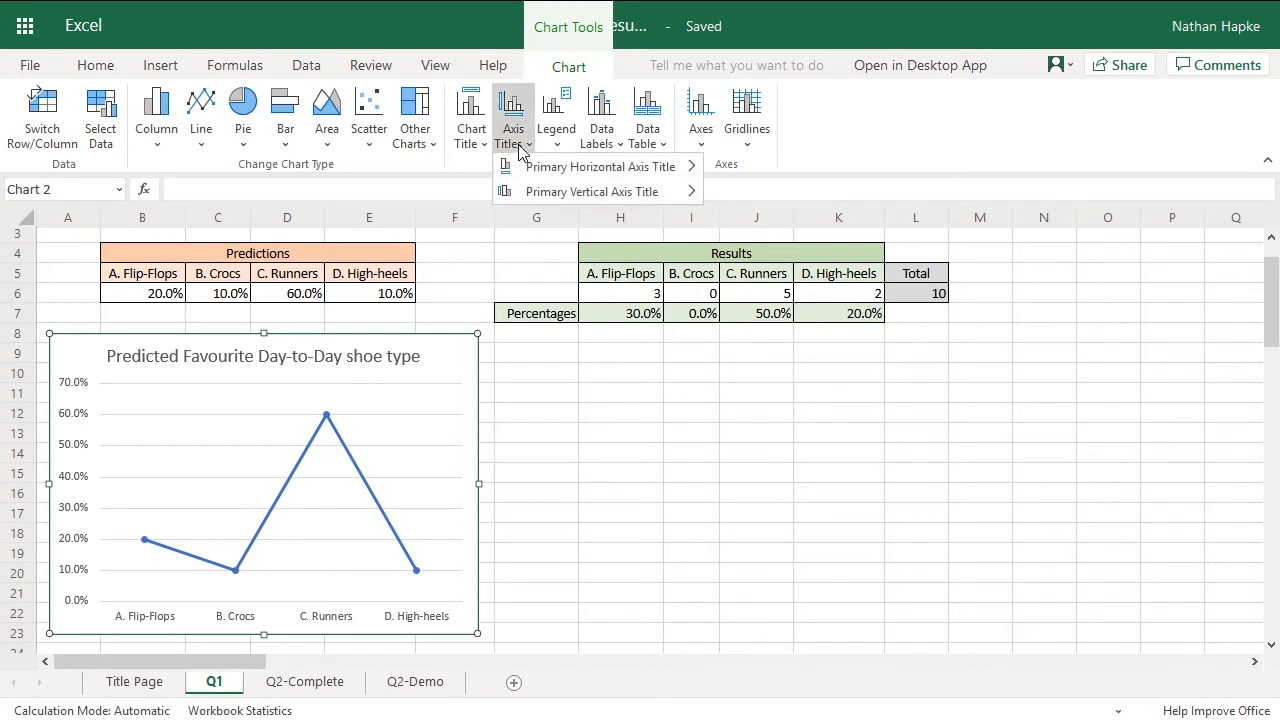
mouse_move(580, 174)
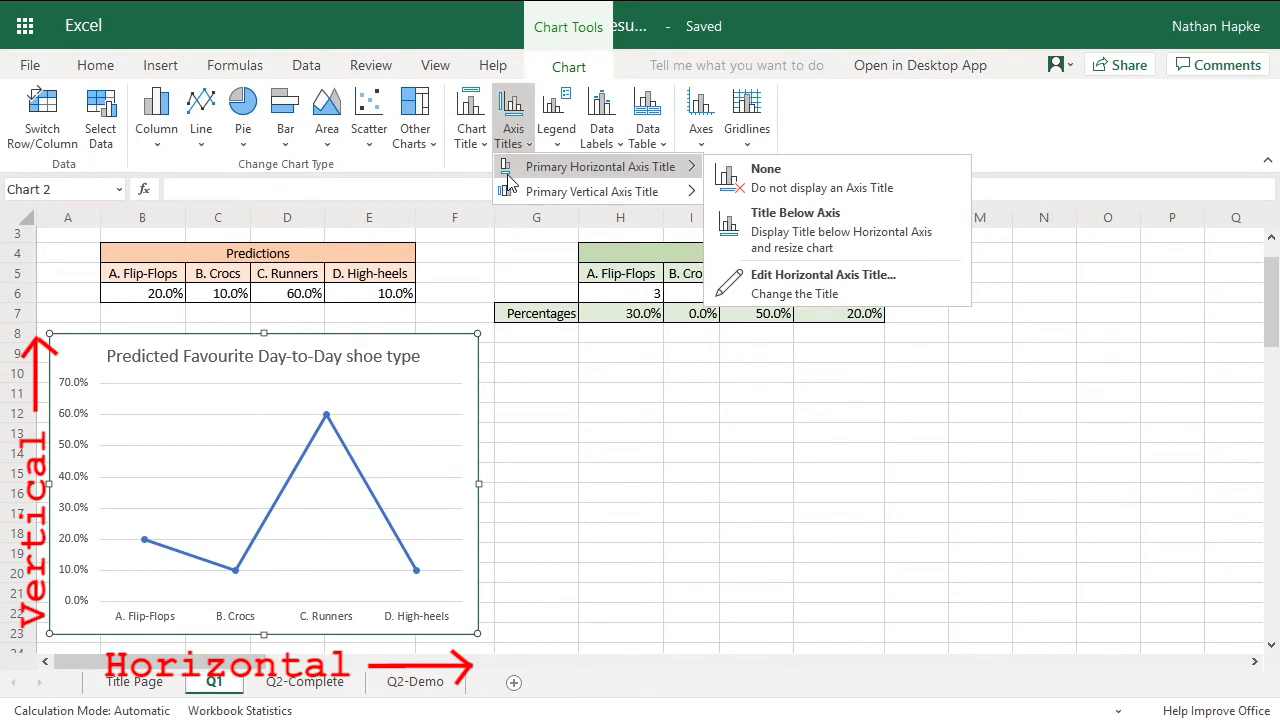
mouse_move(503, 199)
mouse_move(500, 171)
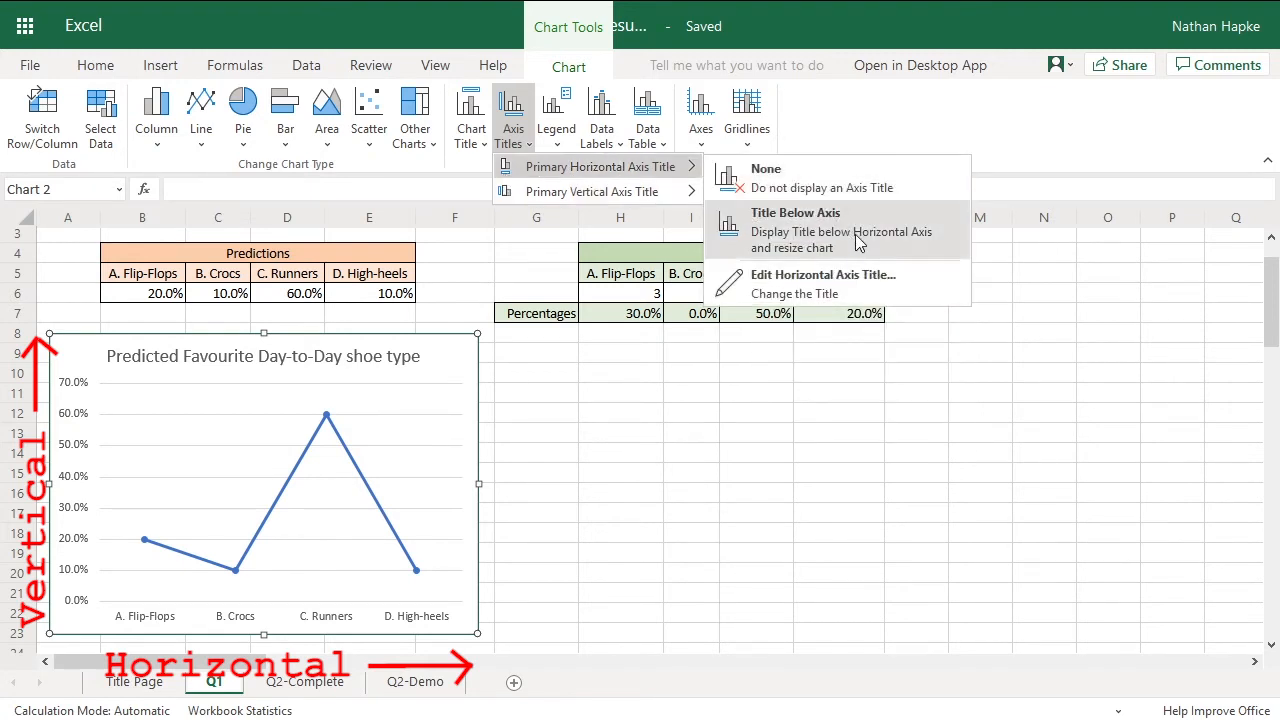
left_click(847, 232)
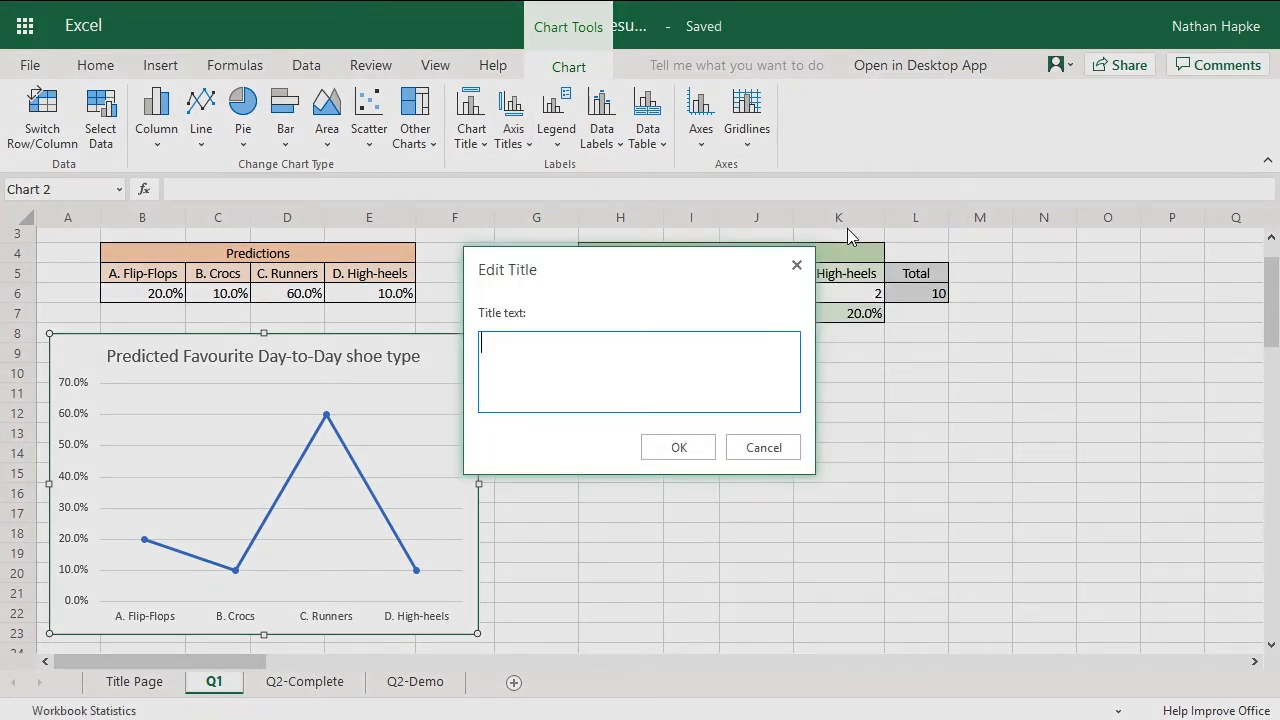
type("Type of sShoe")
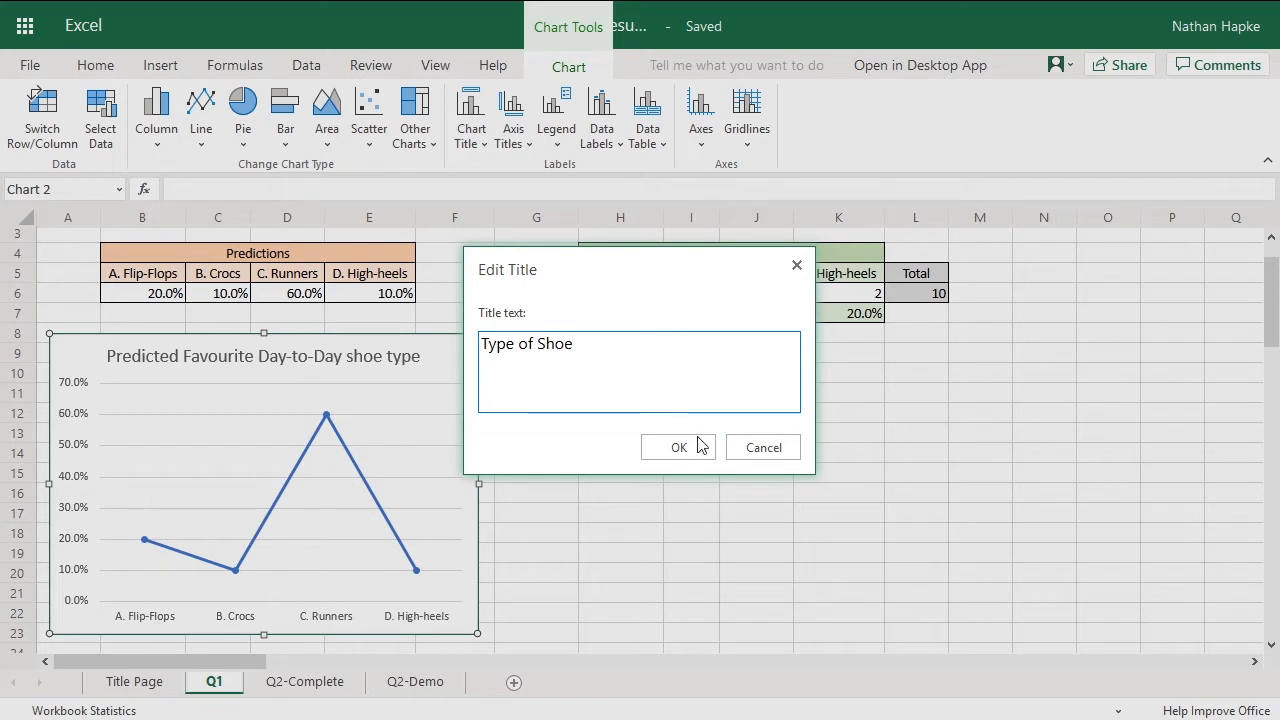
left_click(700, 446)
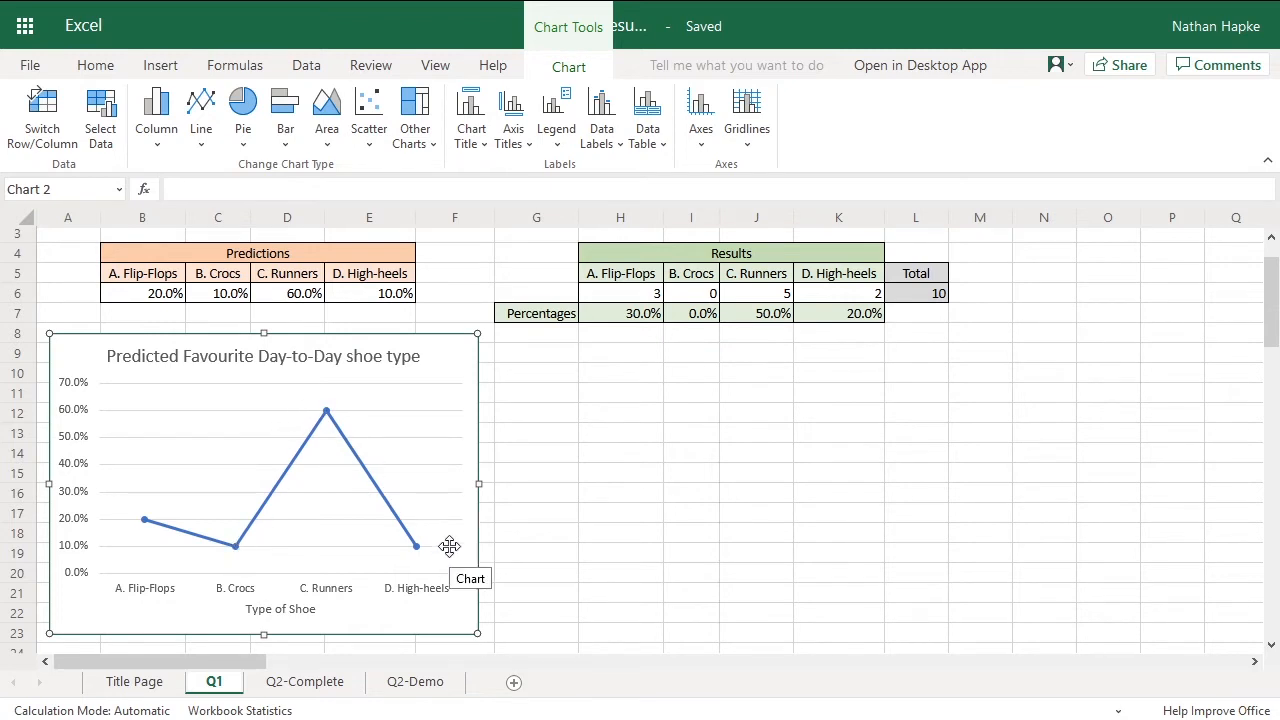
Step: Add data labels to the chart, trying the Center position before placing them left of the data points
left_click(615, 150)
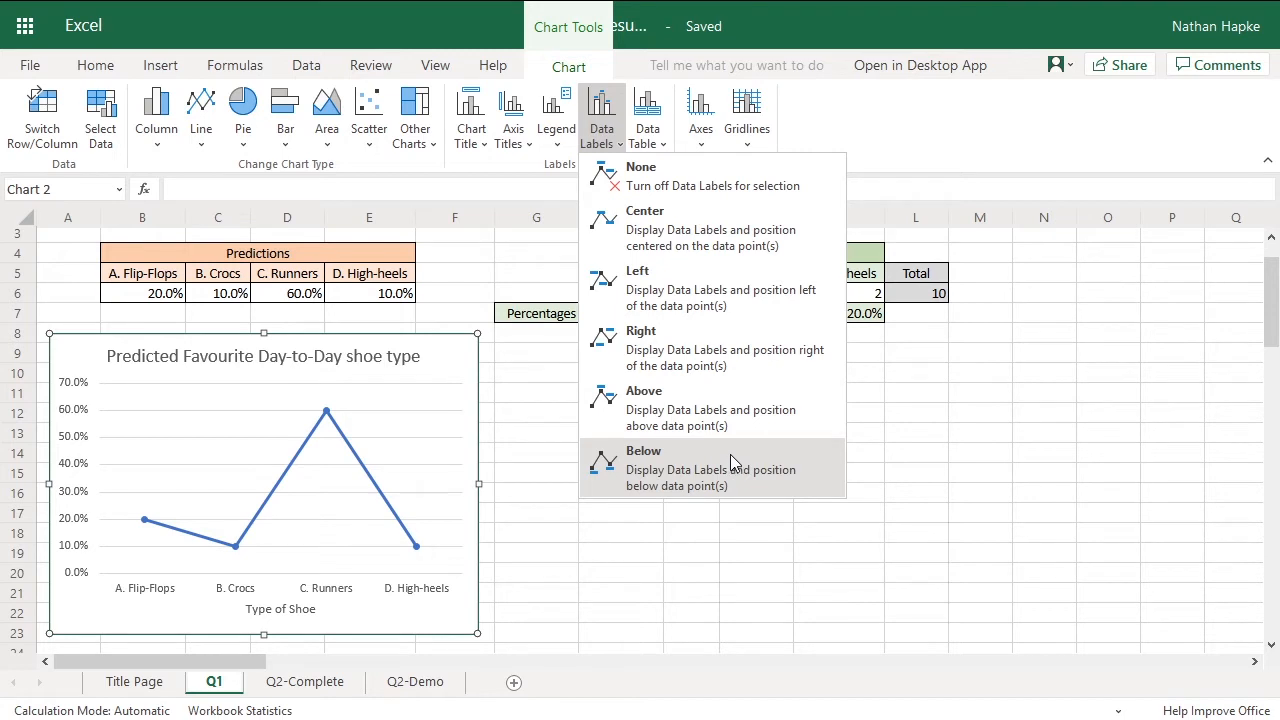
left_click(740, 248)
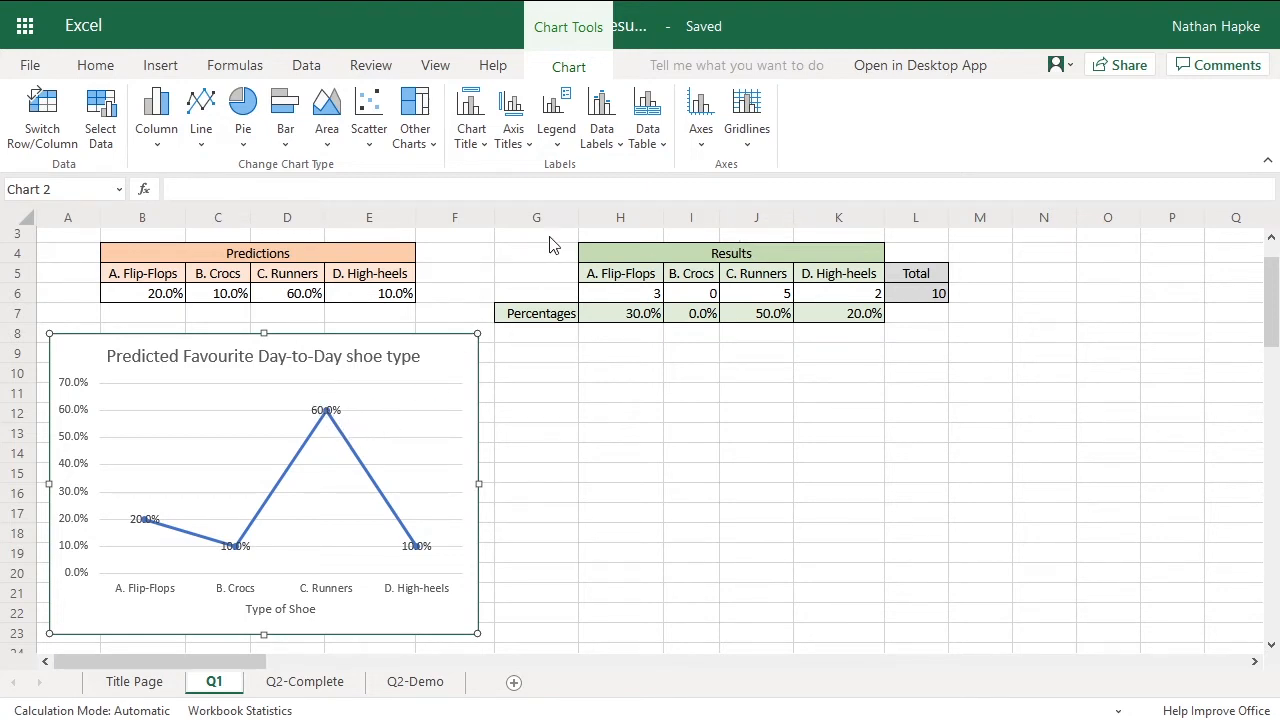
left_click(612, 143)
left_click(630, 288)
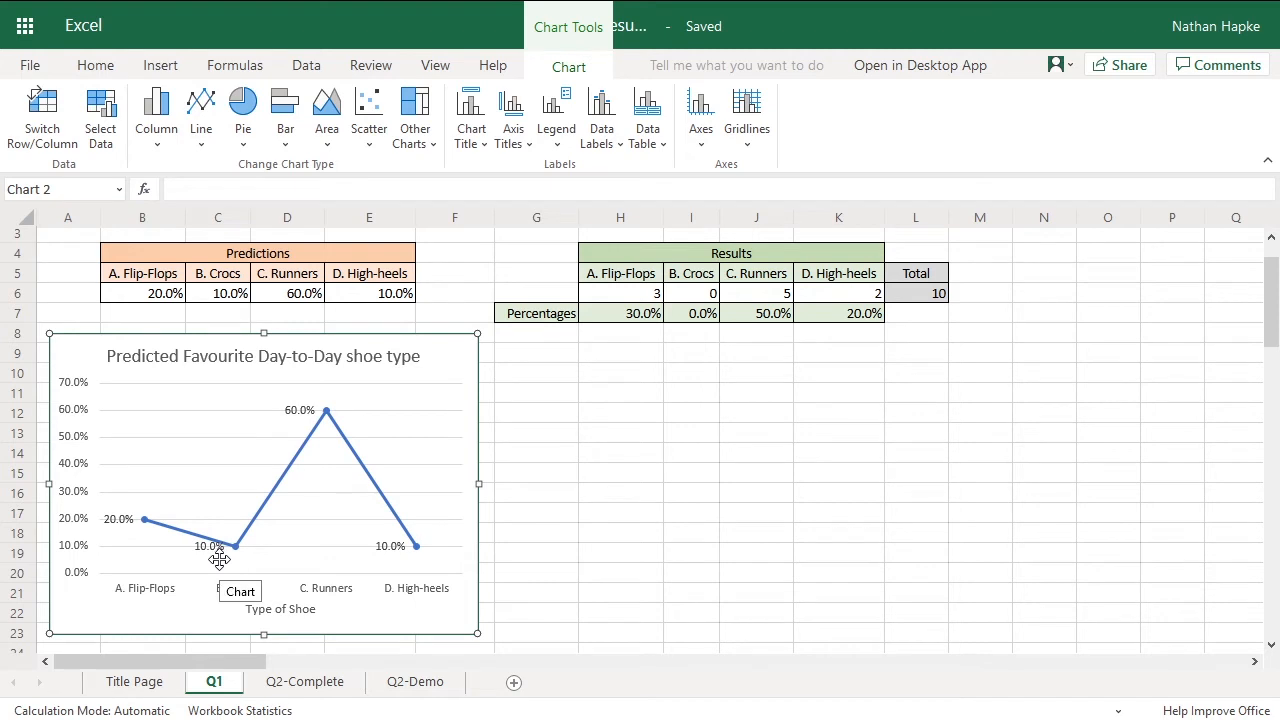
Step: Try placing the chart's data labels right, above, below and left of the data points
left_click(612, 143)
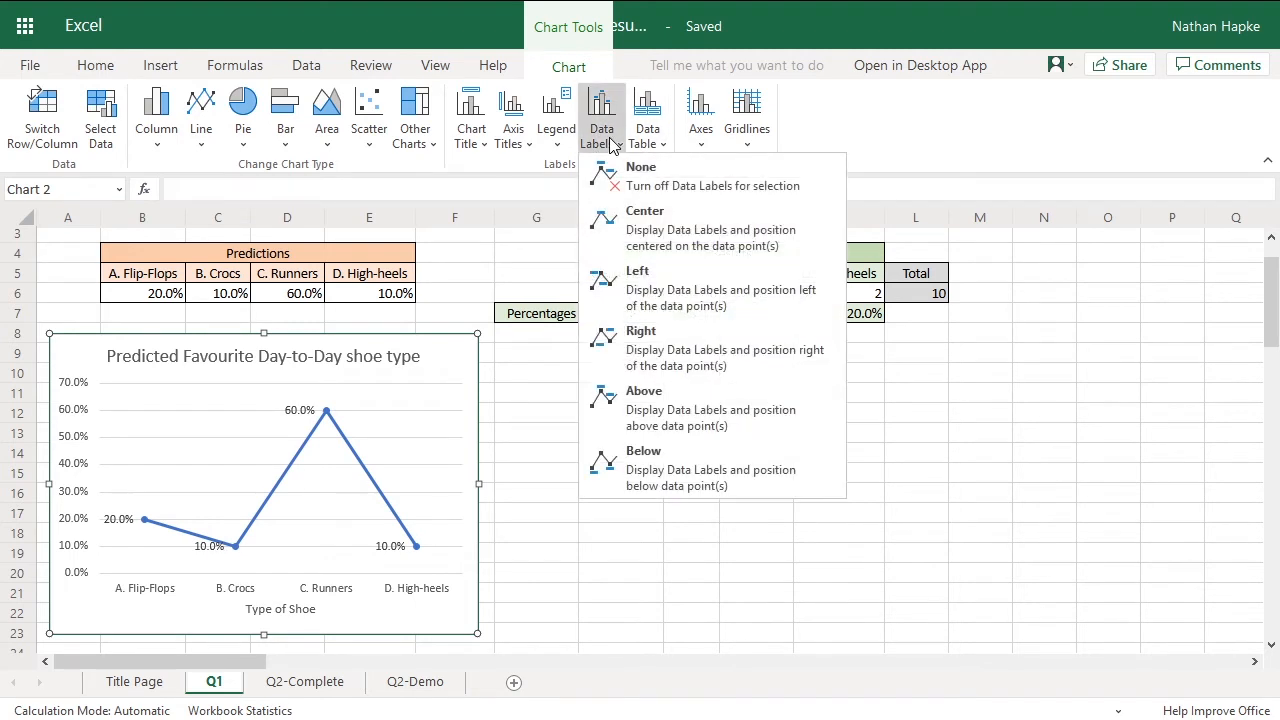
left_click(673, 360)
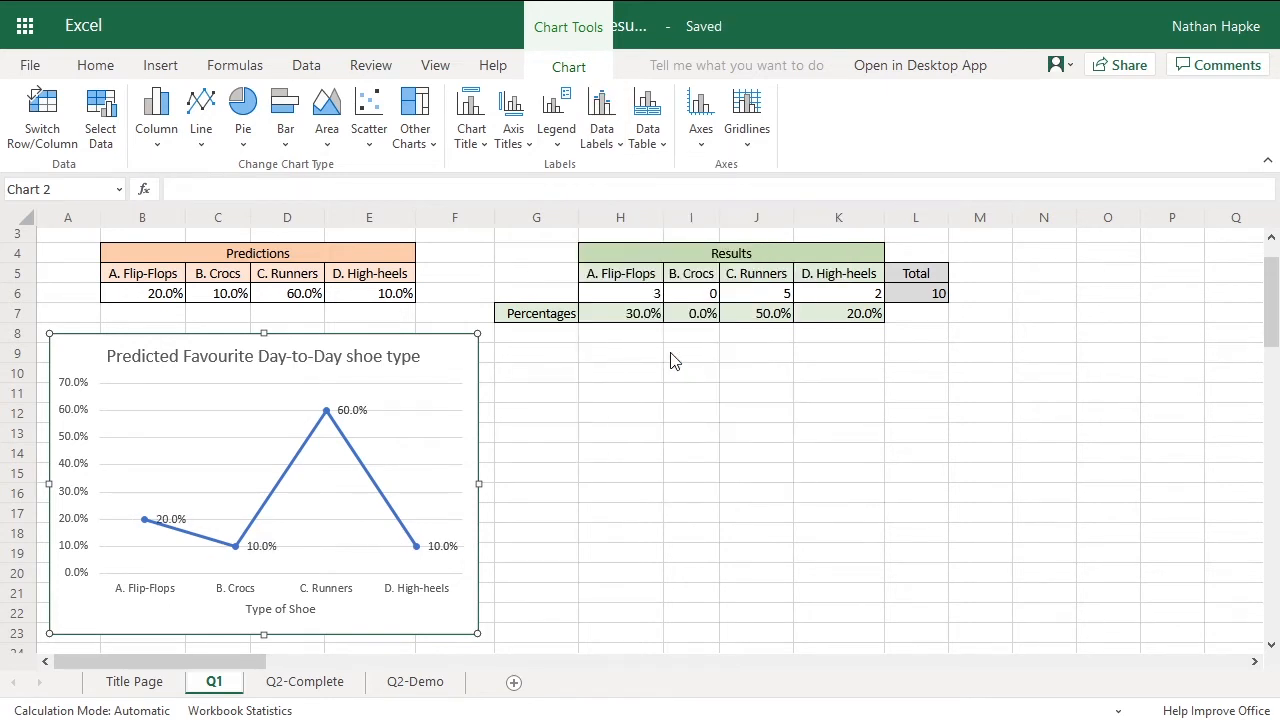
left_click(610, 143)
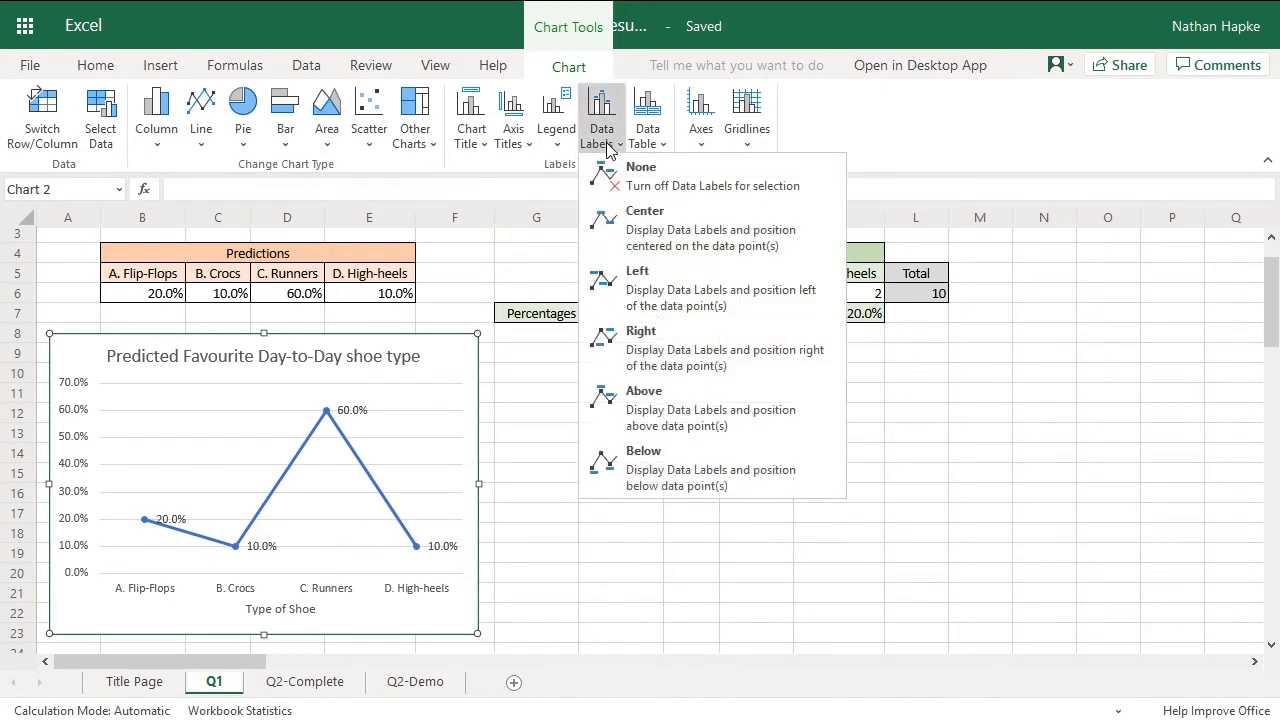
left_click(645, 398)
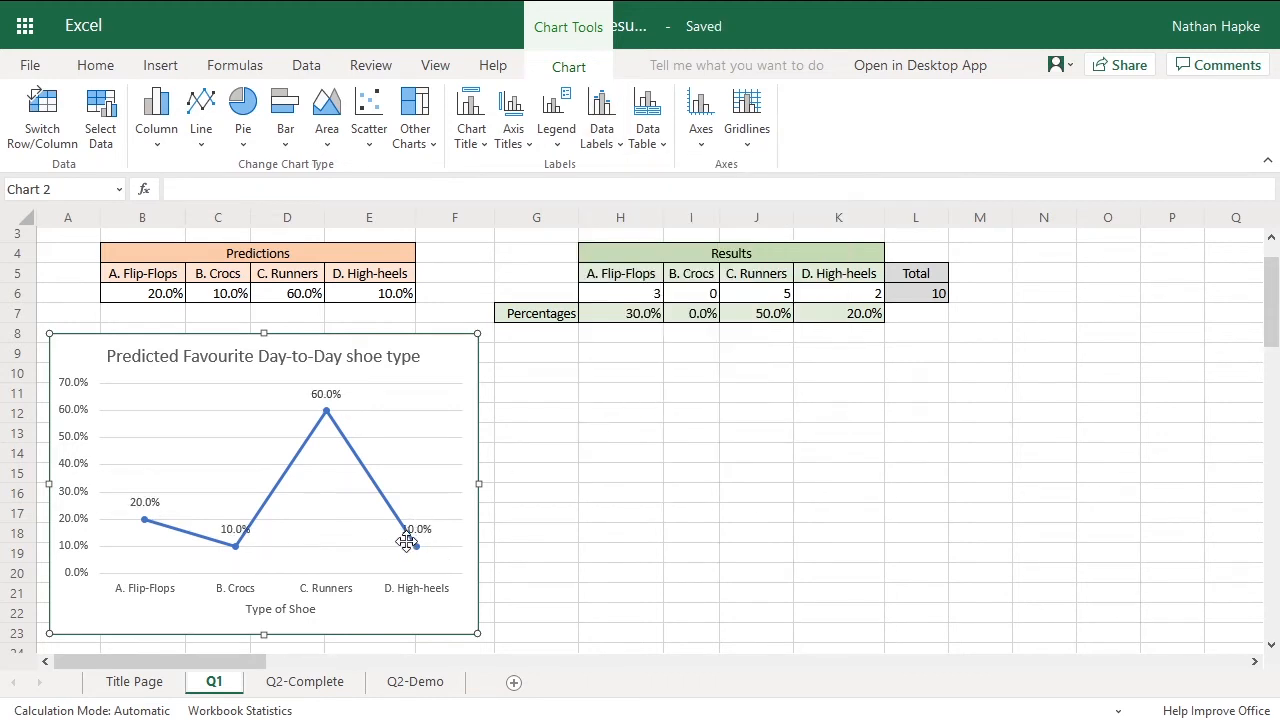
left_click(603, 140)
left_click(637, 468)
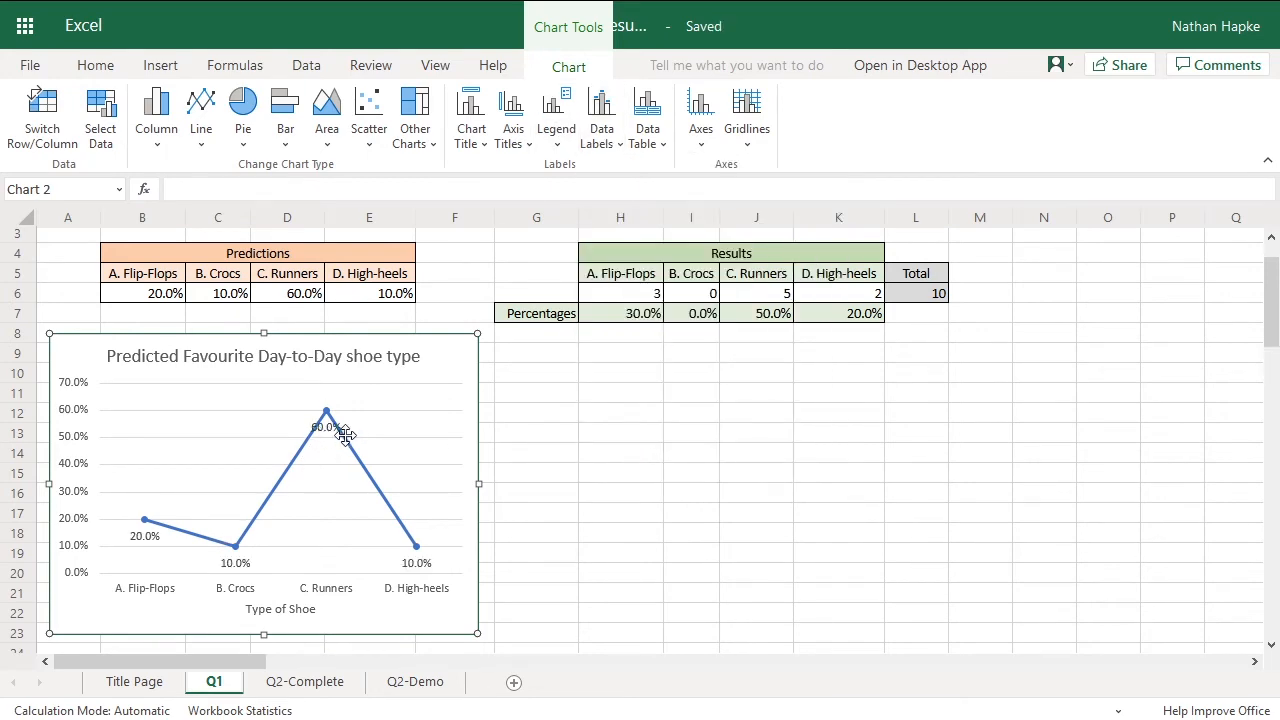
left_click(603, 128)
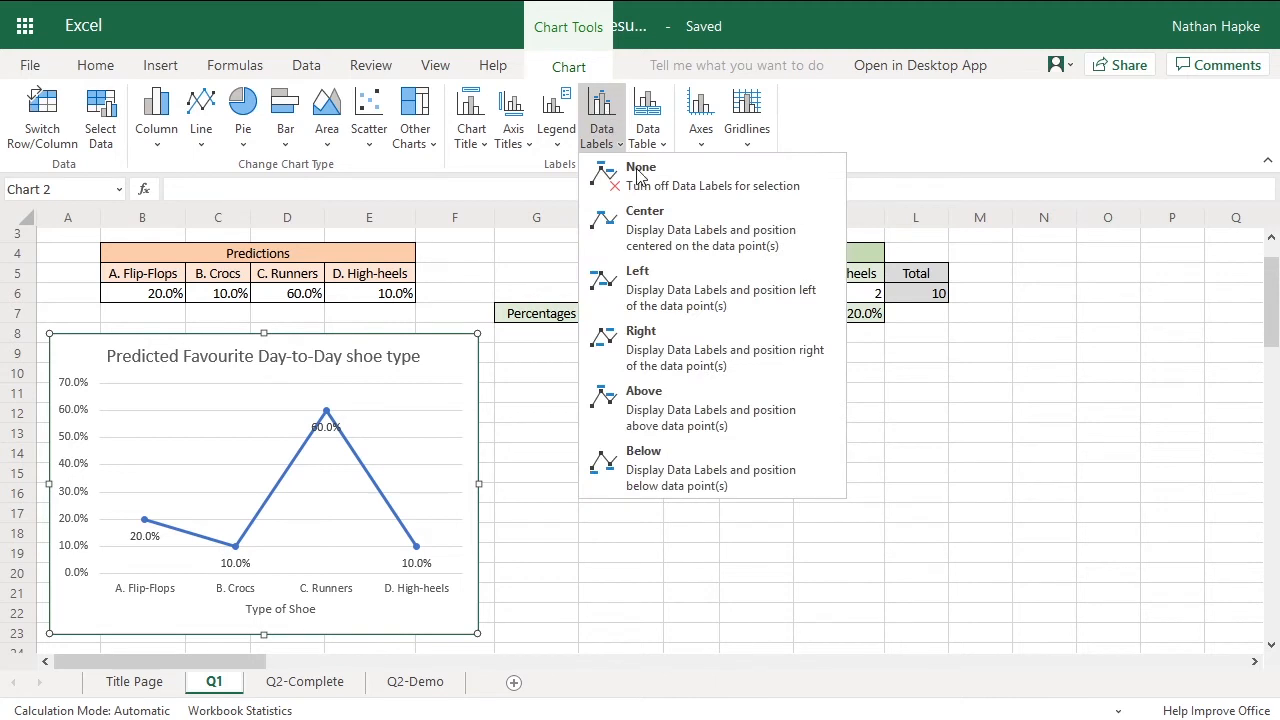
left_click(662, 283)
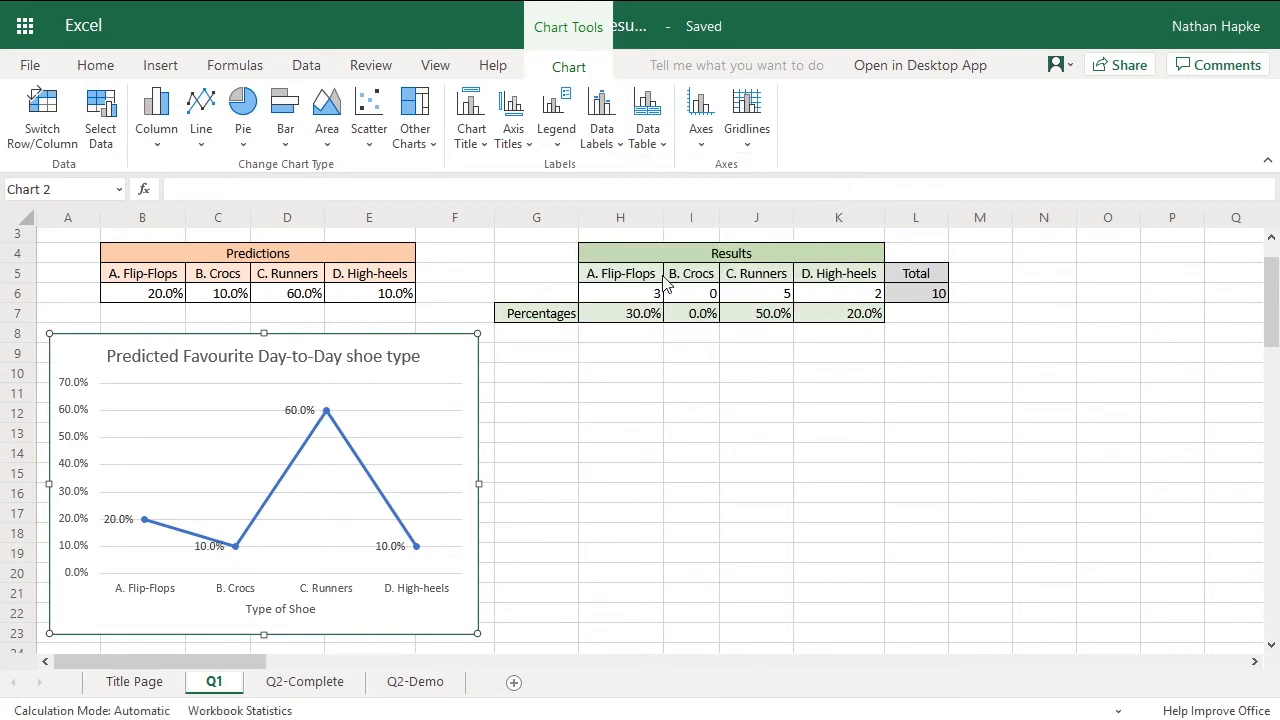
Step: Position the chart's data labels right of the data points
left_click(603, 128)
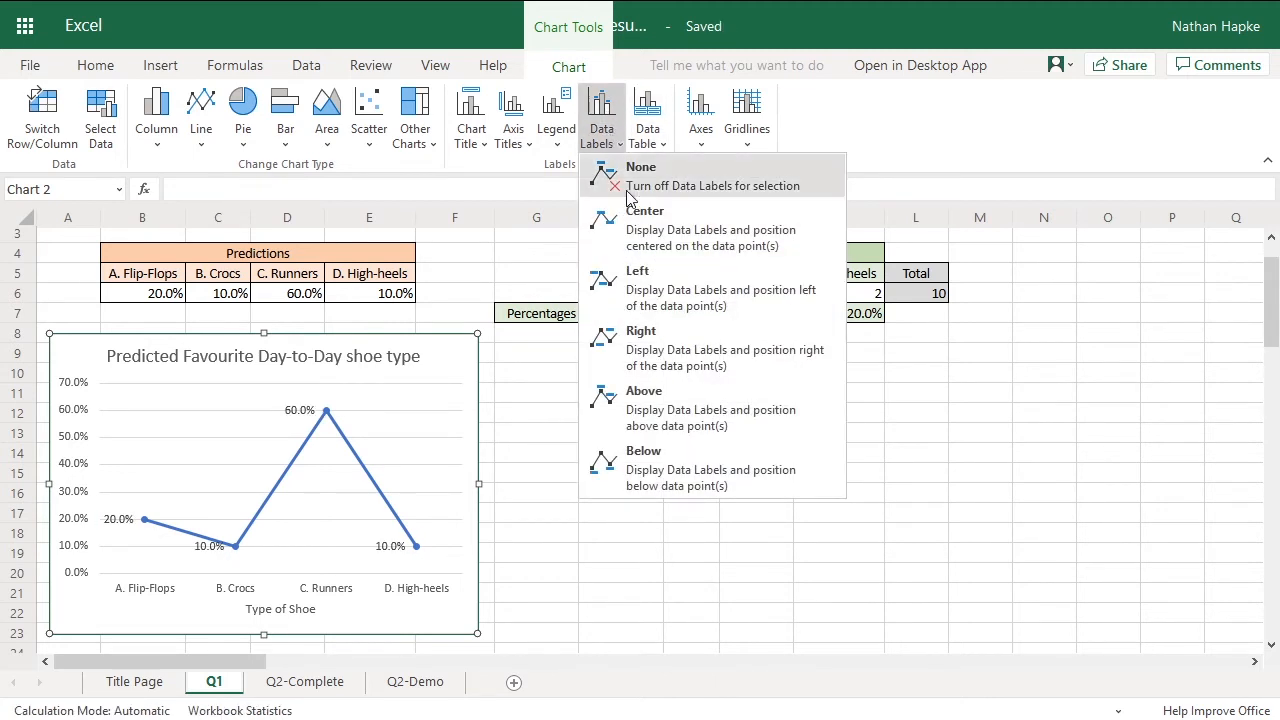
left_click(643, 333)
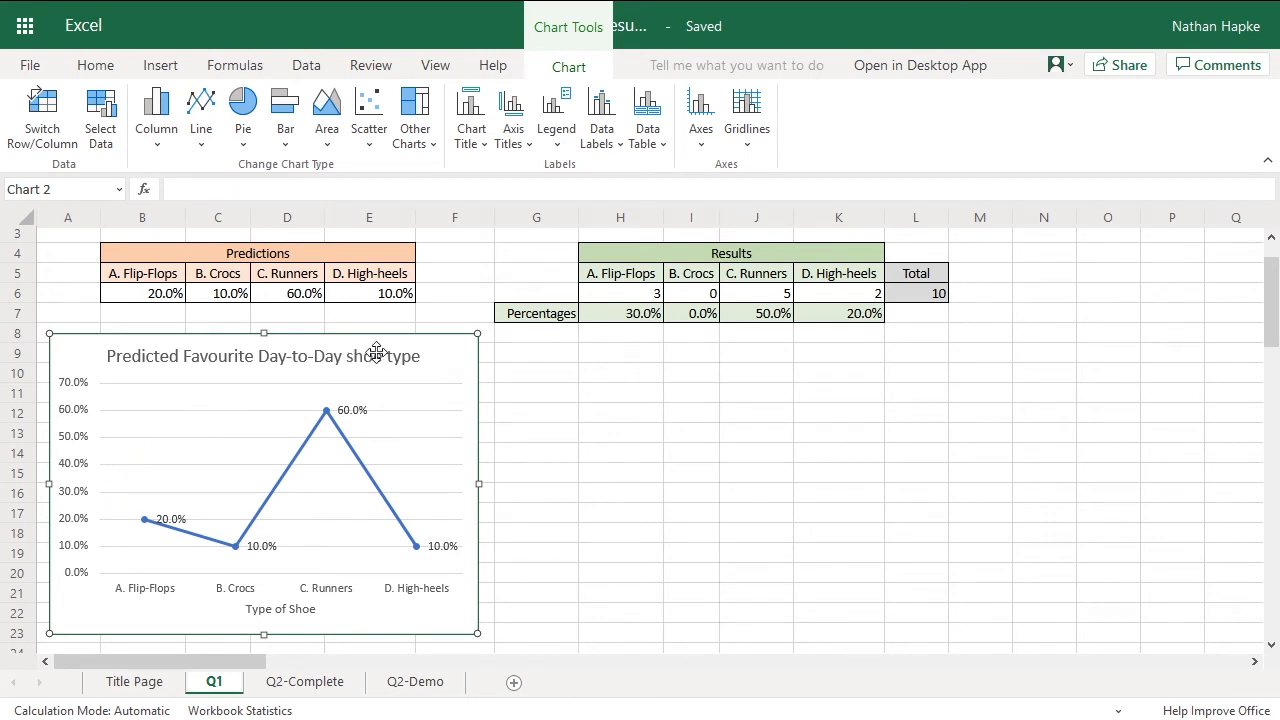
Step: Open the Q2-Demo sheet and examine the results percentages, the brand headings and the prediction values
left_click(436, 686)
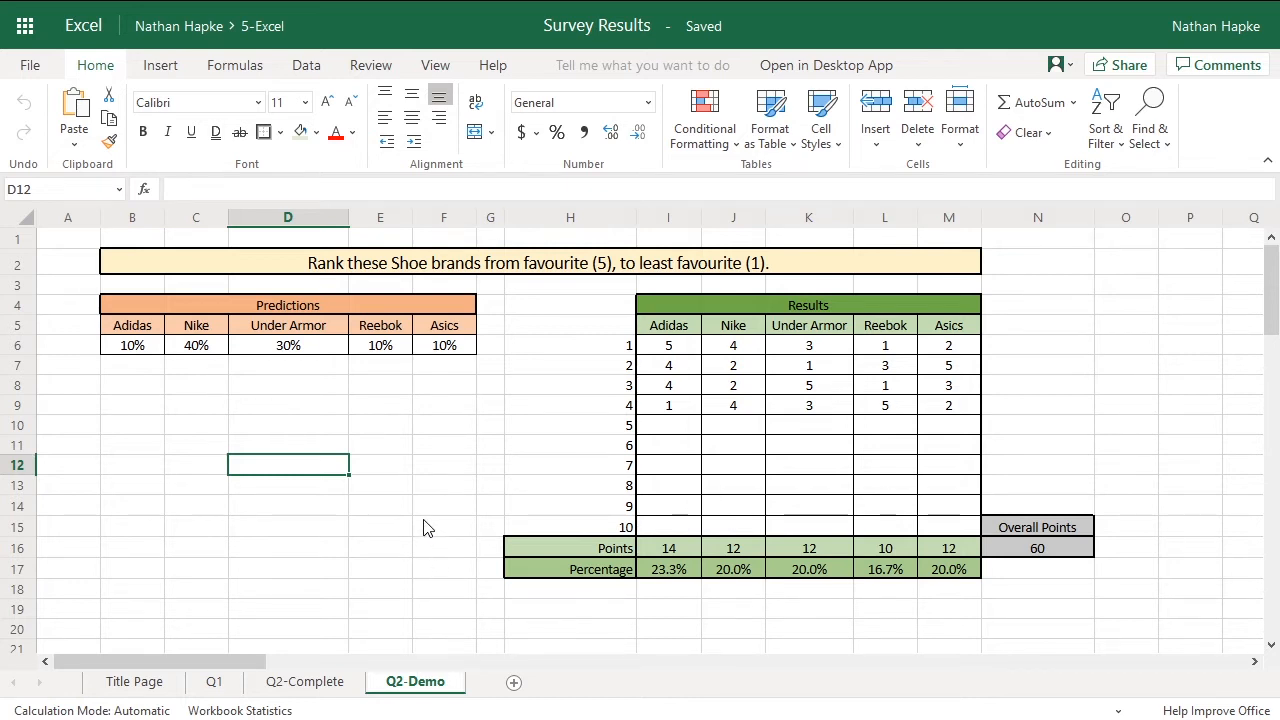
left_click(572, 575)
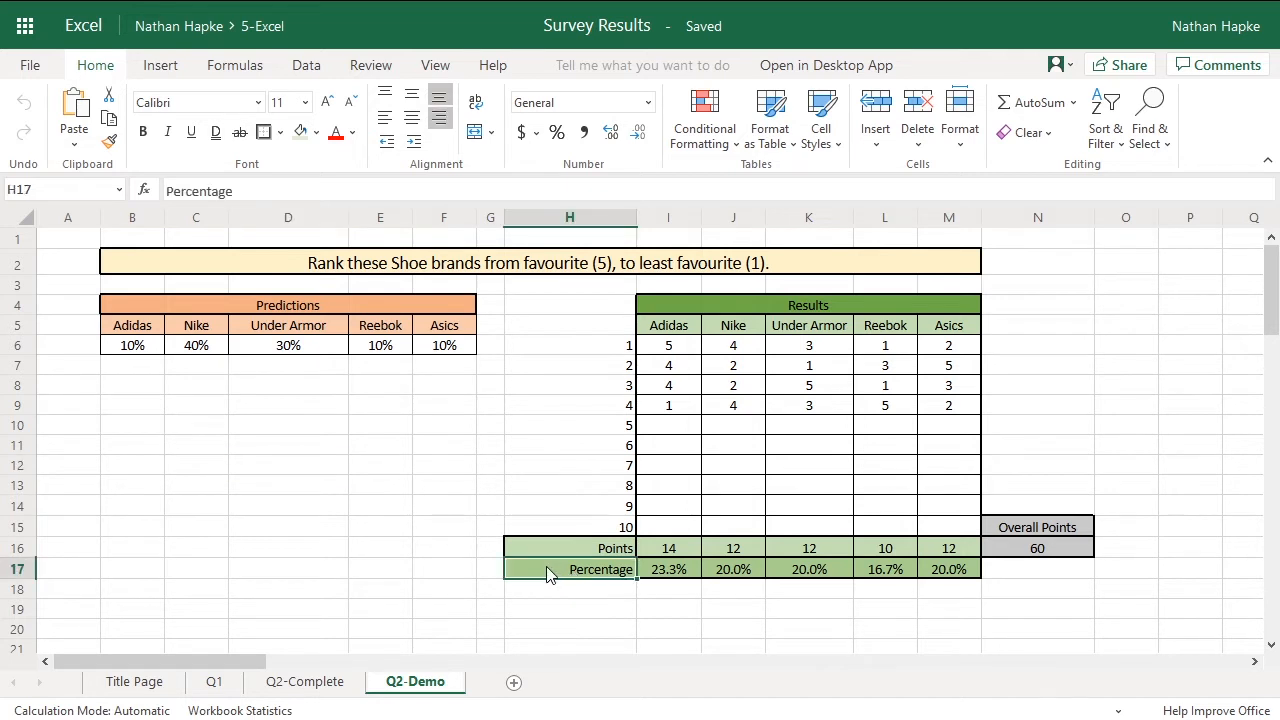
left_click_drag(547, 573, 938, 575)
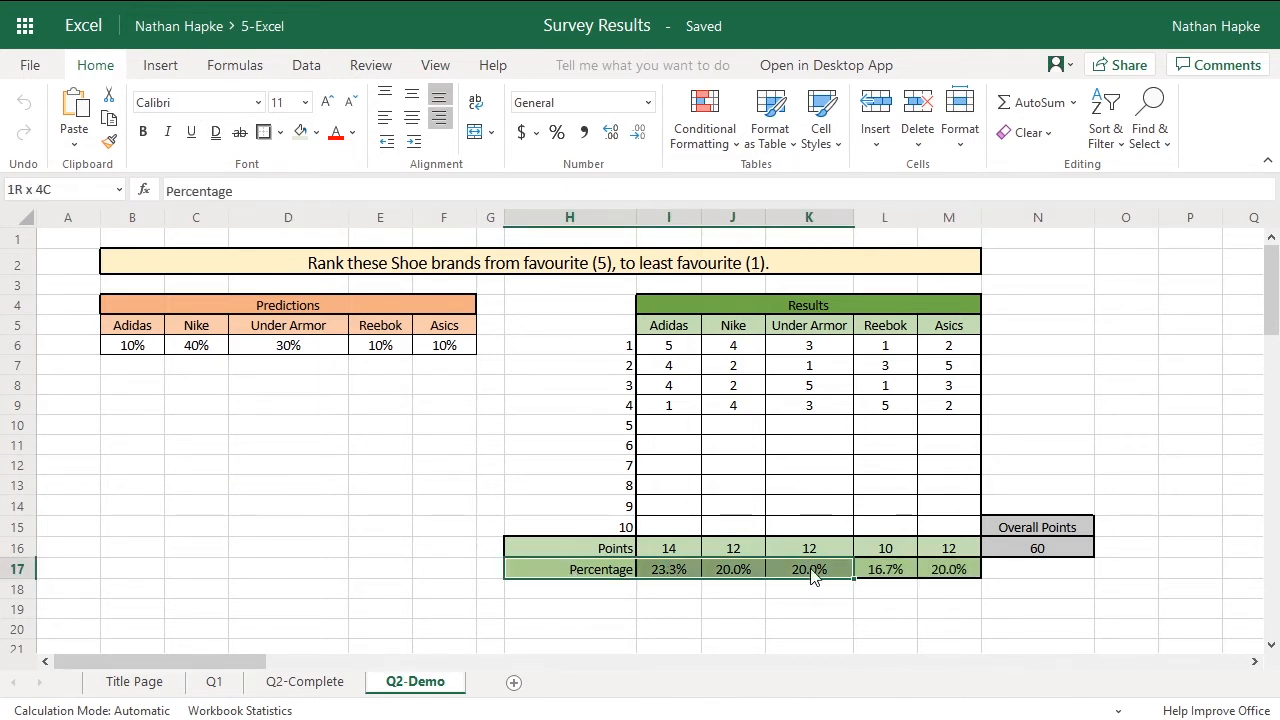
left_click_drag(666, 570, 945, 572)
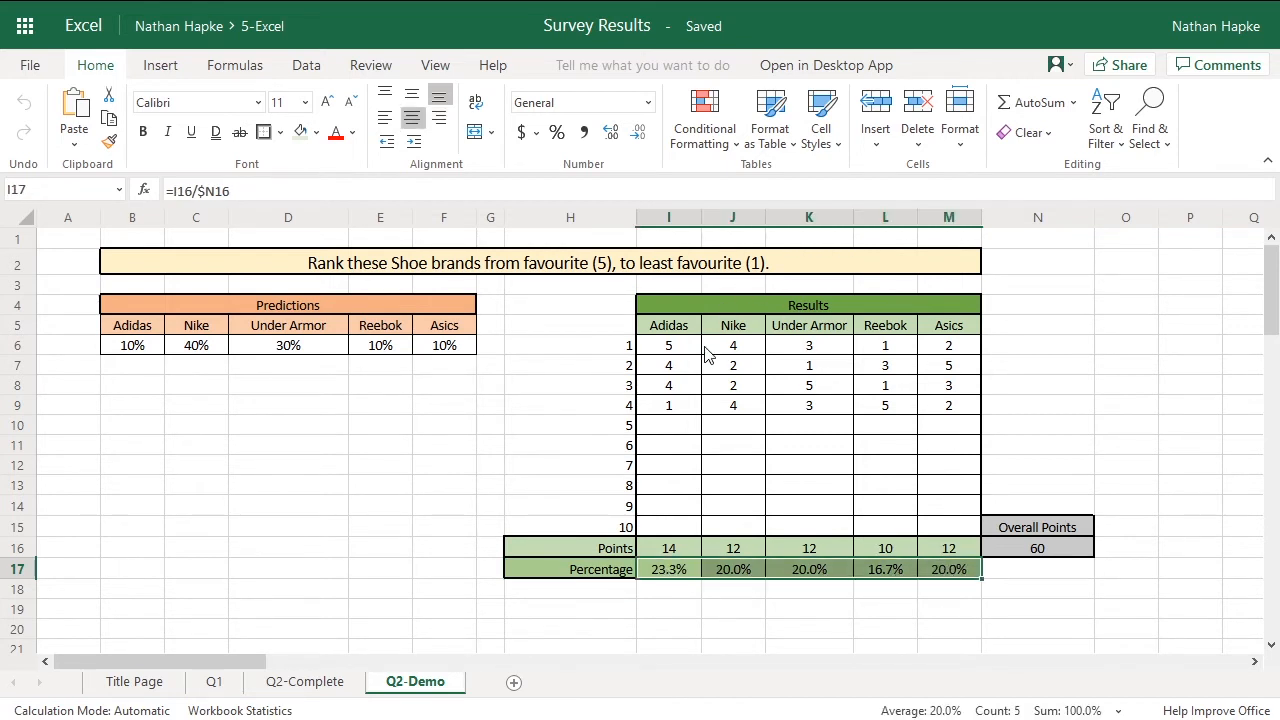
left_click_drag(669, 330, 960, 327)
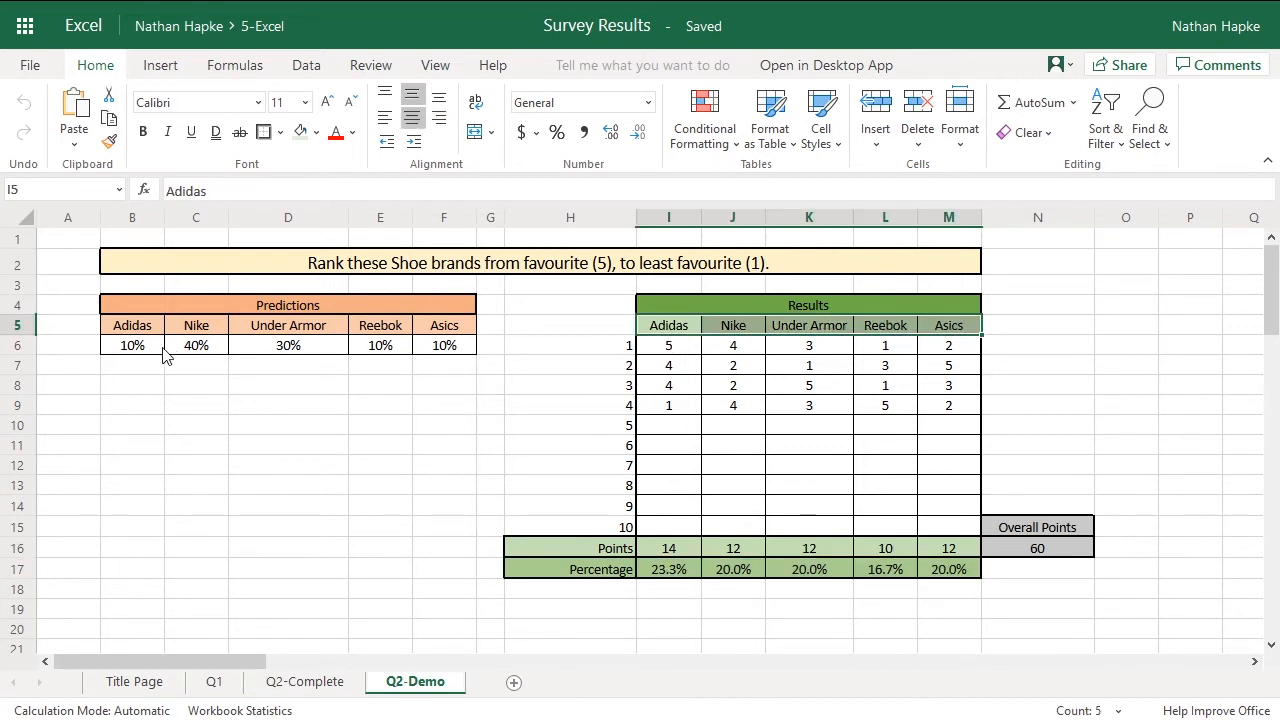
left_click_drag(140, 347, 452, 350)
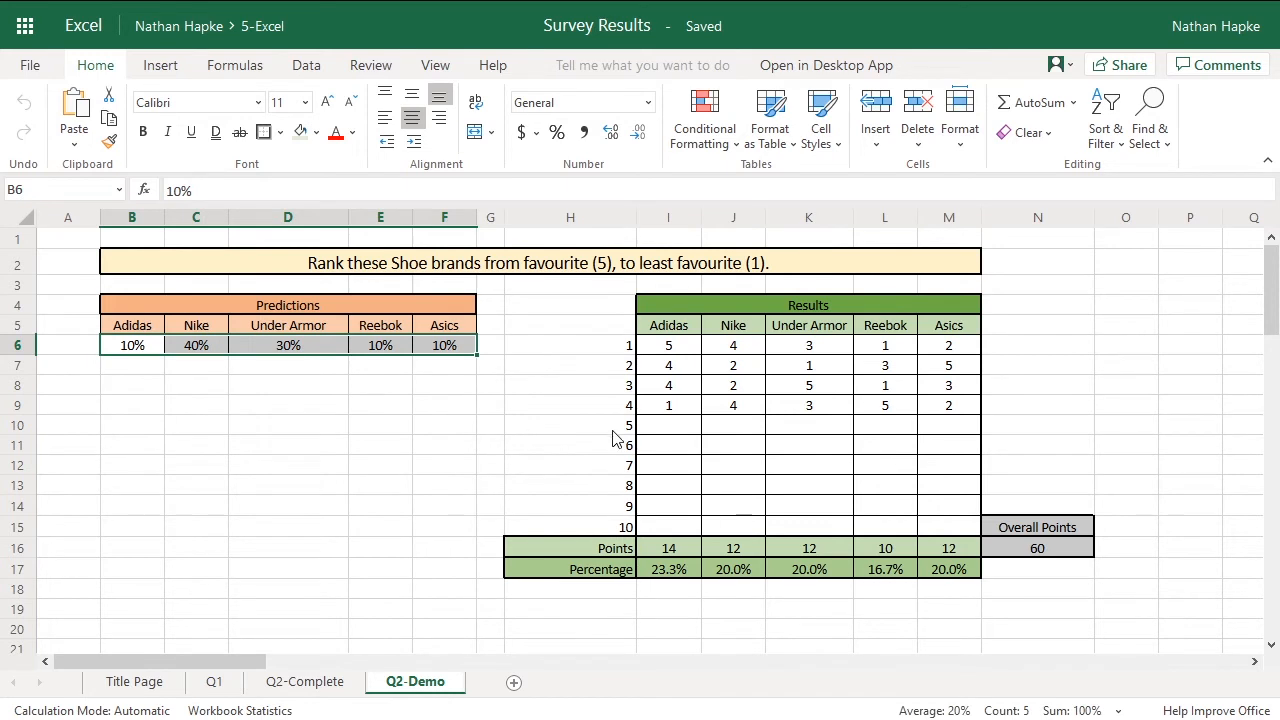
Step: Start a summary table below the results by linking cell I20 to the Adidas heading with =I5
scroll(1274, 310, "down", 1)
scroll(1274, 310, "down", 1)
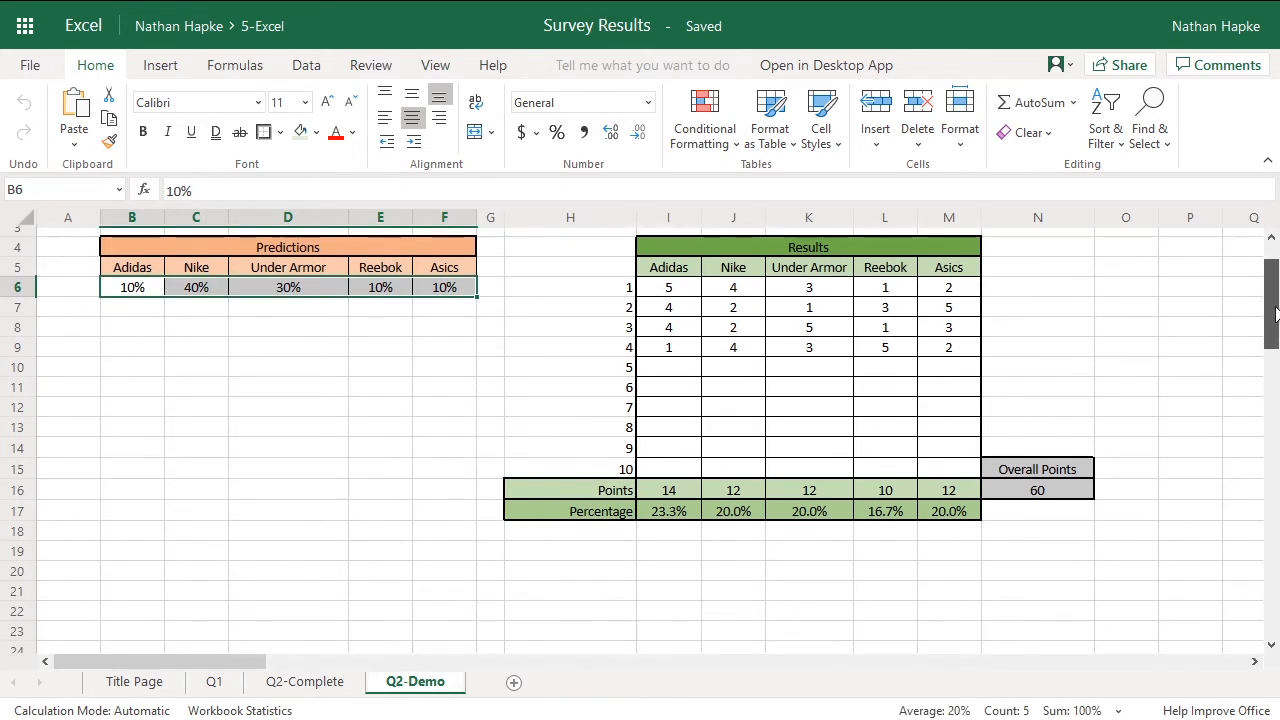
left_click(665, 572)
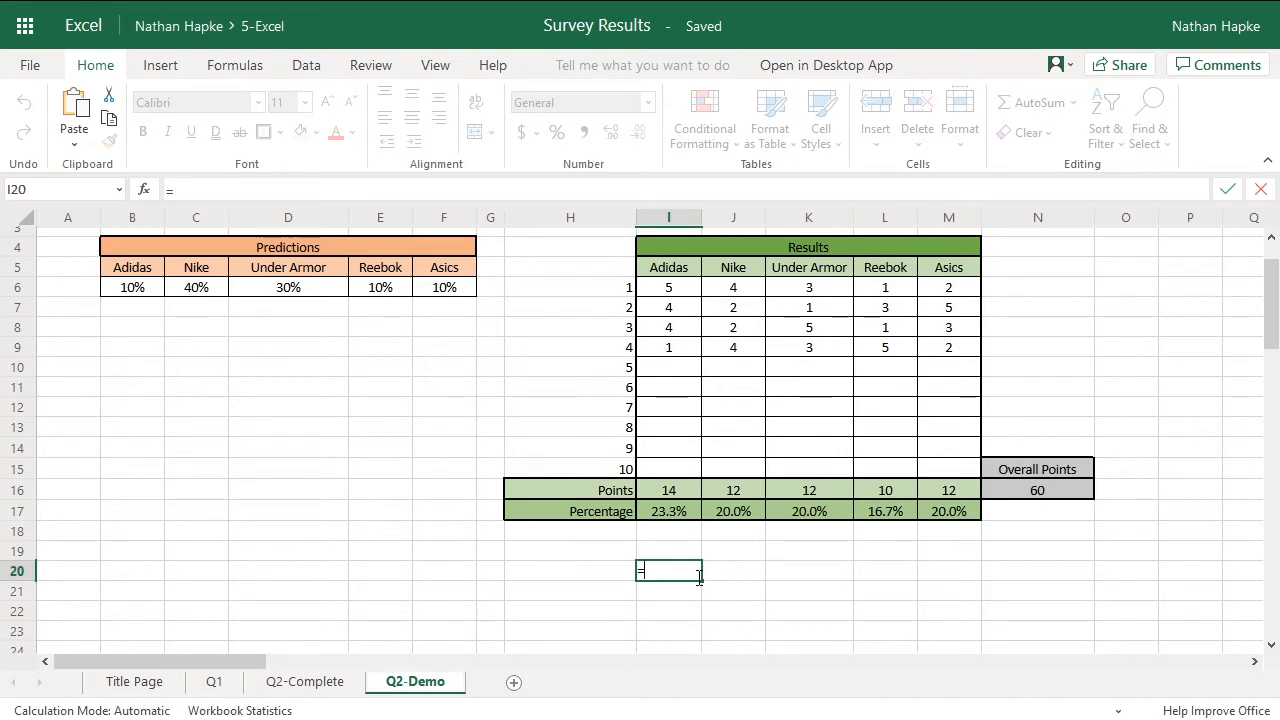
left_click(673, 272)
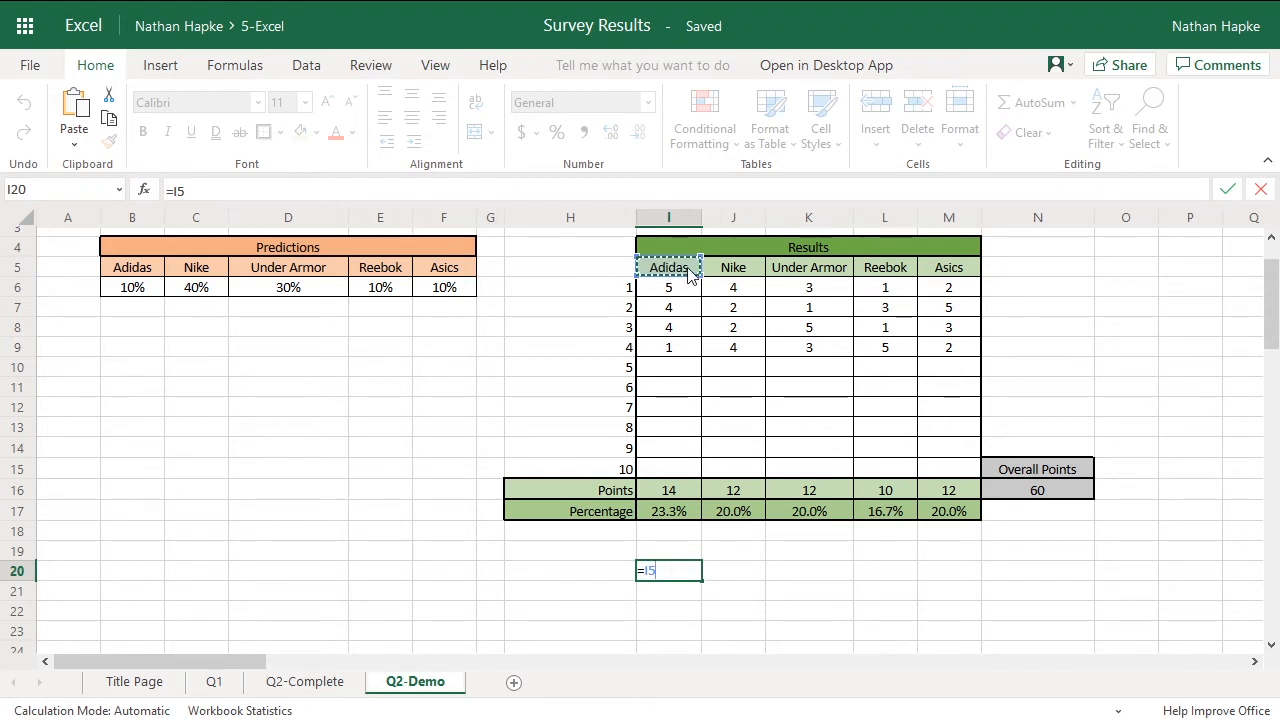
key("Return")
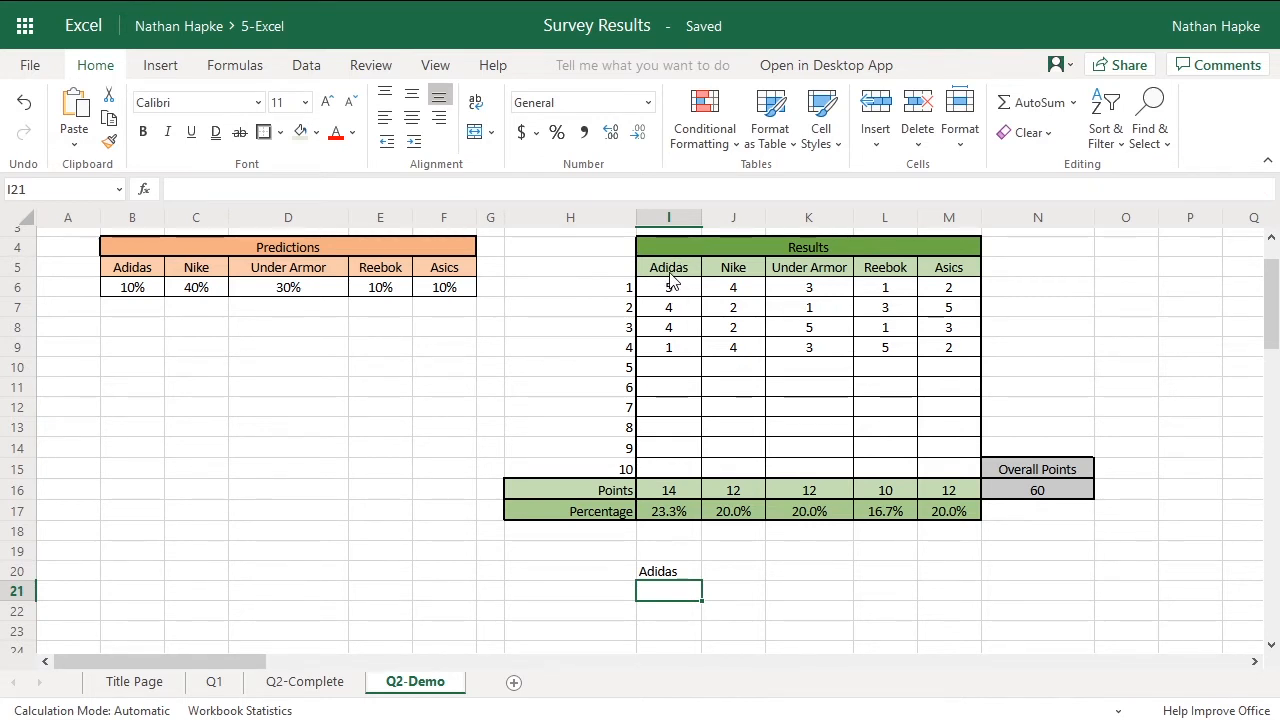
Step: Enter the row labels "Predictions" in H21 and "Results" in H22
left_click(604, 597)
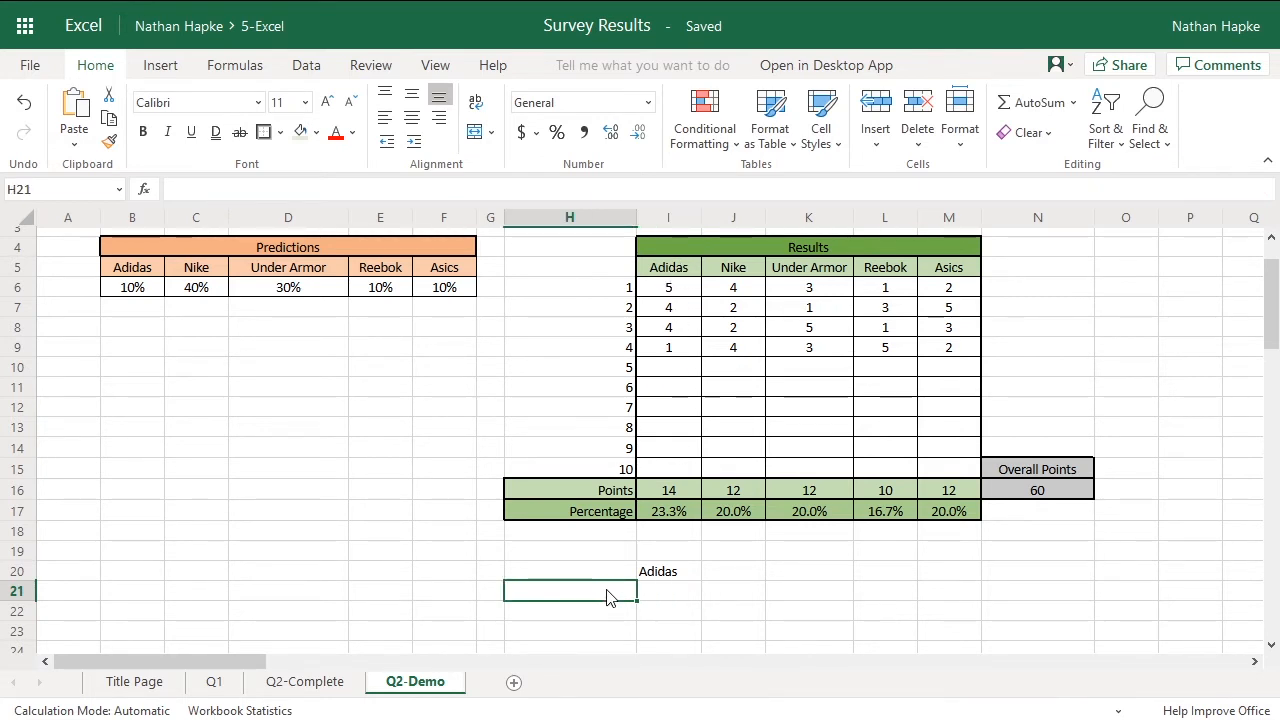
type("Predictions")
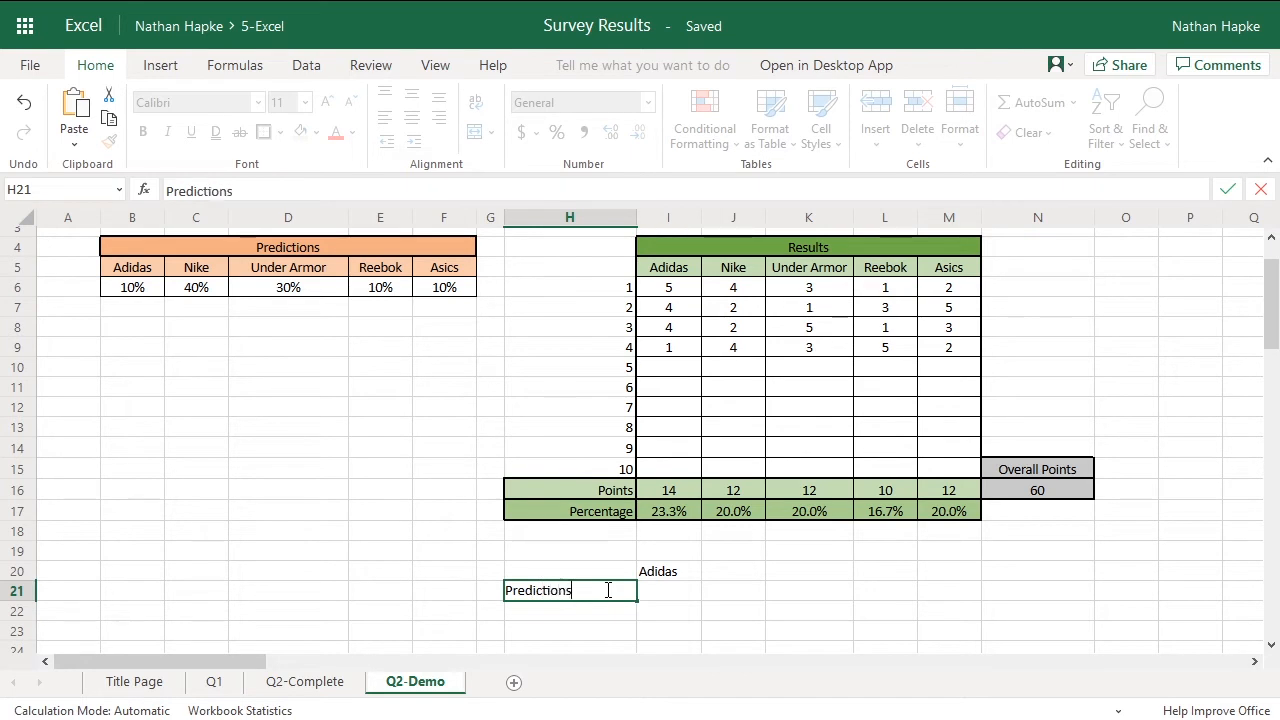
key("Return")
type("Results")
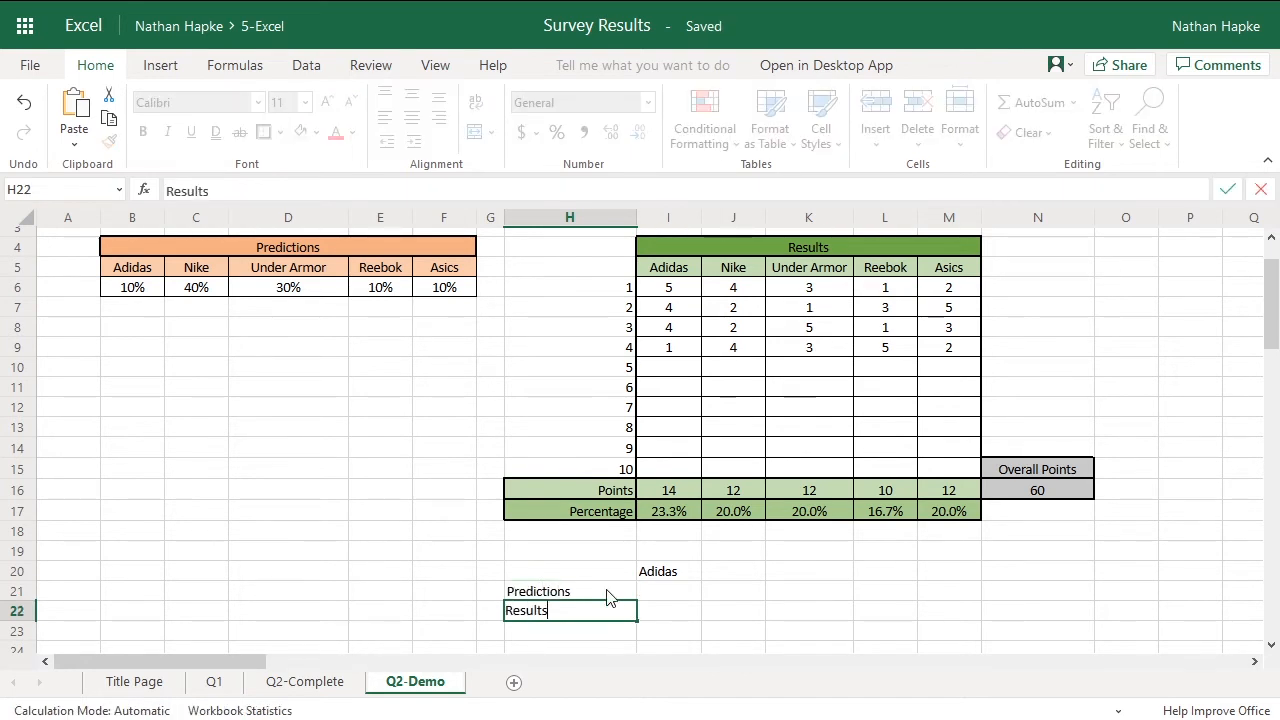
key("Return")
Step: Link the Adidas prediction into I21 with =B6 and its results percentage into I22 with =I17
left_click(668, 597)
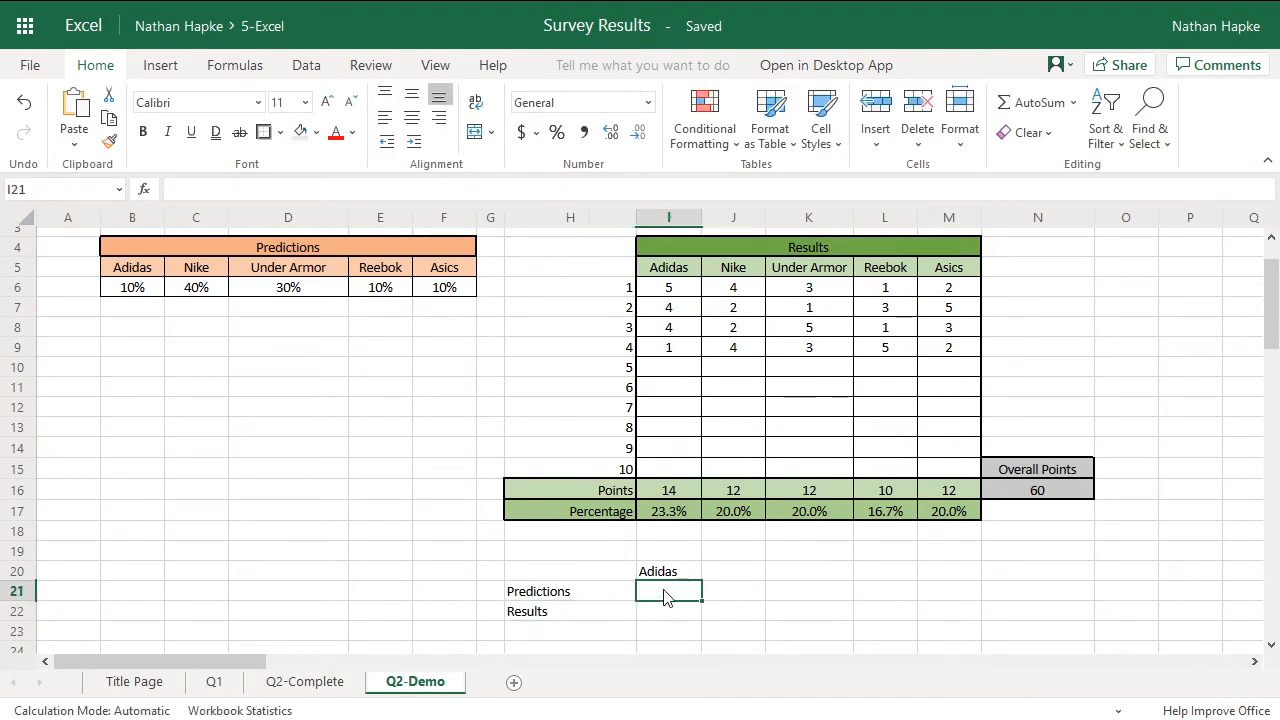
type("=")
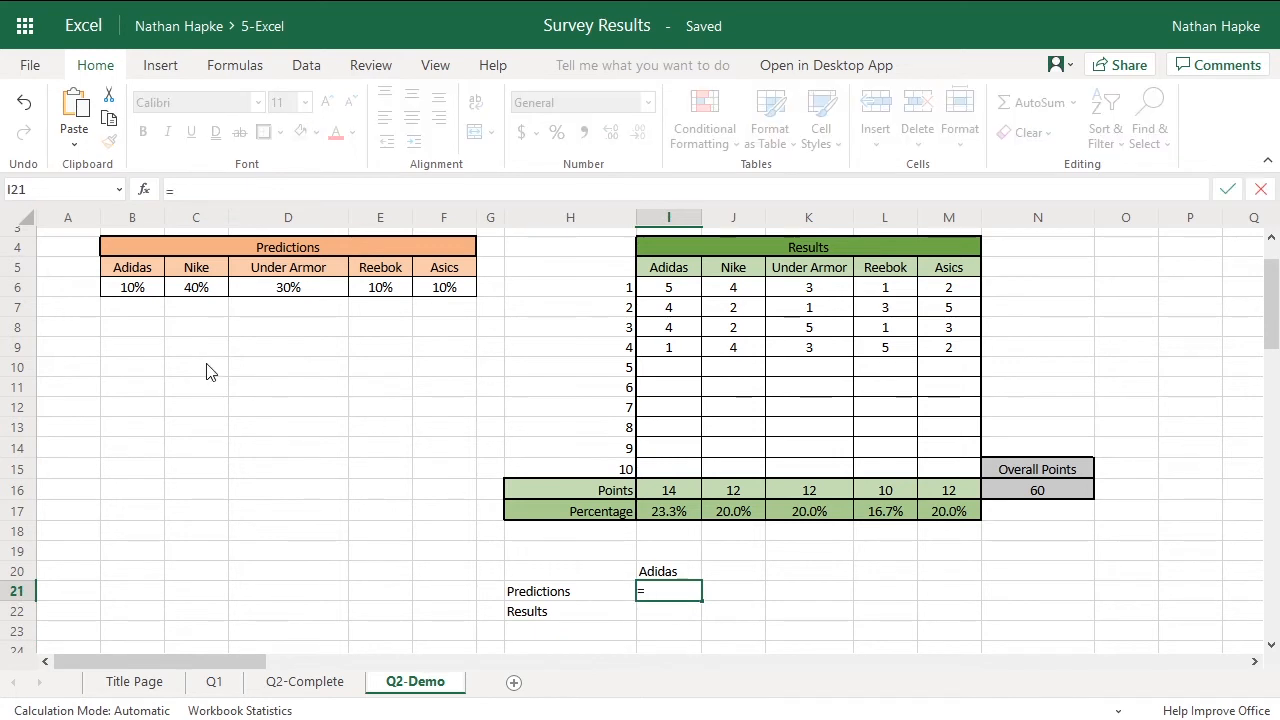
left_click(130, 290)
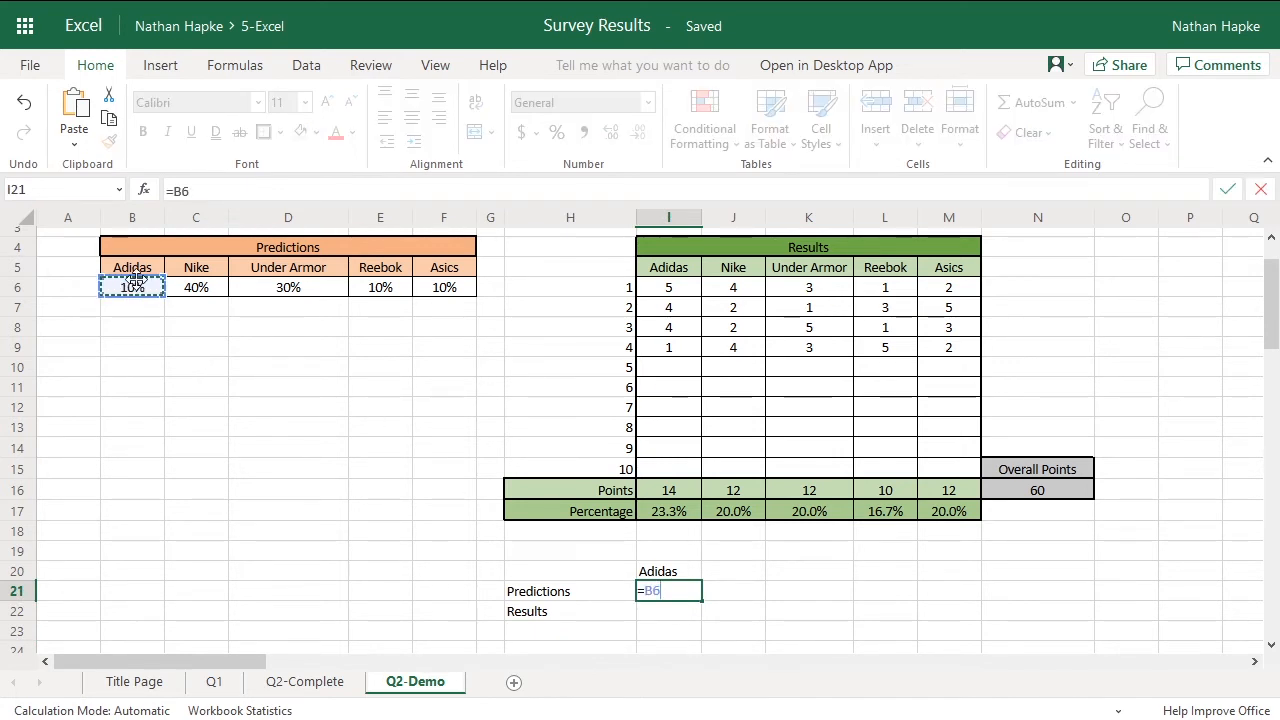
key("Return")
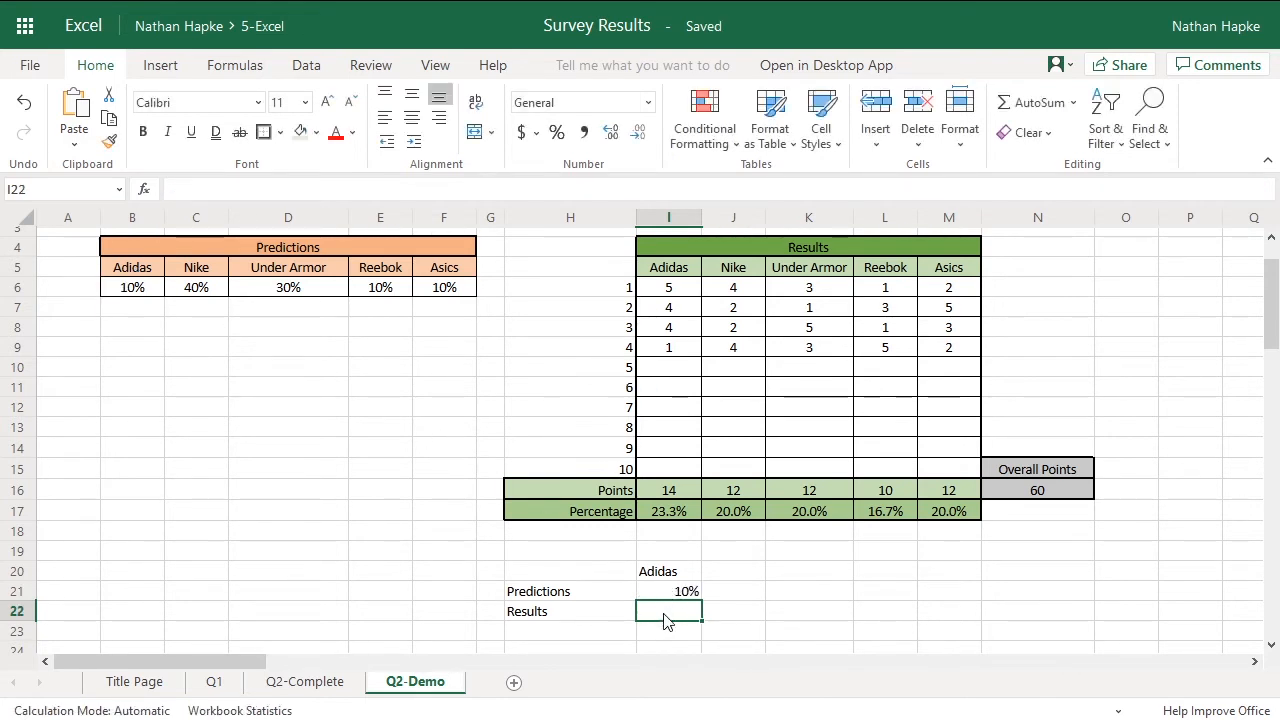
type("=")
left_click(672, 515)
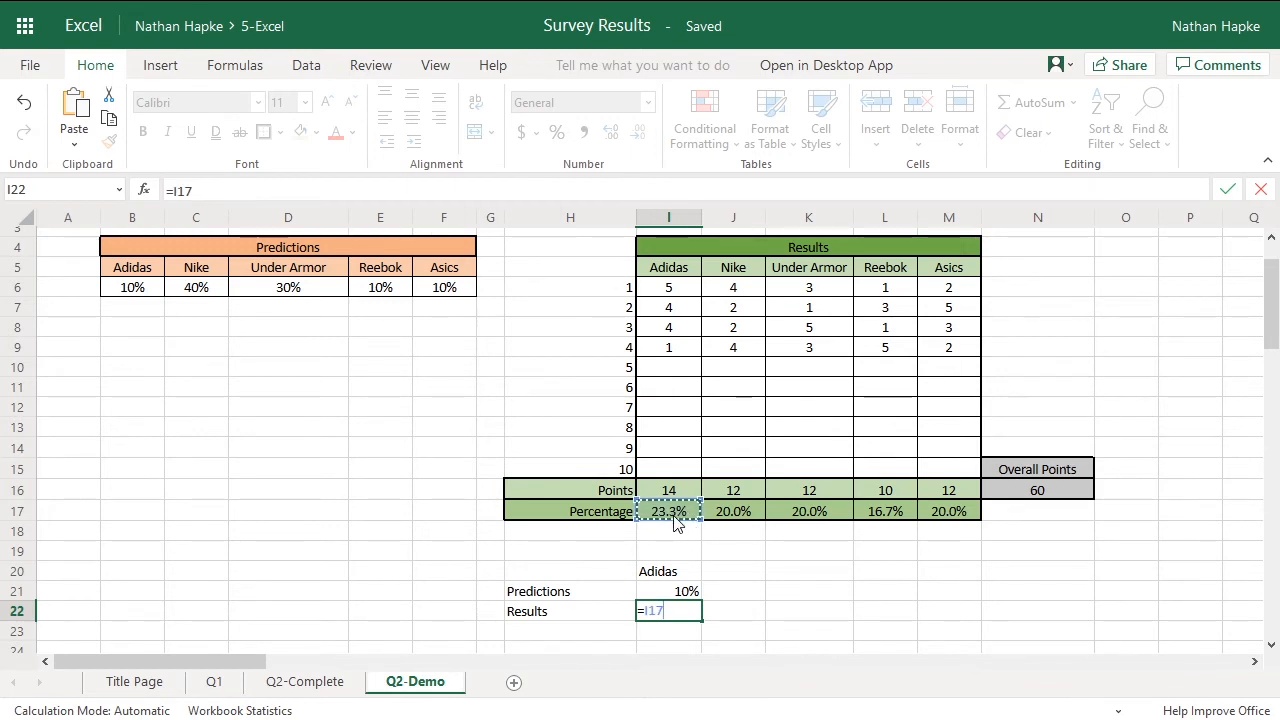
key("Return")
Step: Fill the Adidas formulas in I20:I22 across to column M for the remaining brands
left_click(680, 610)
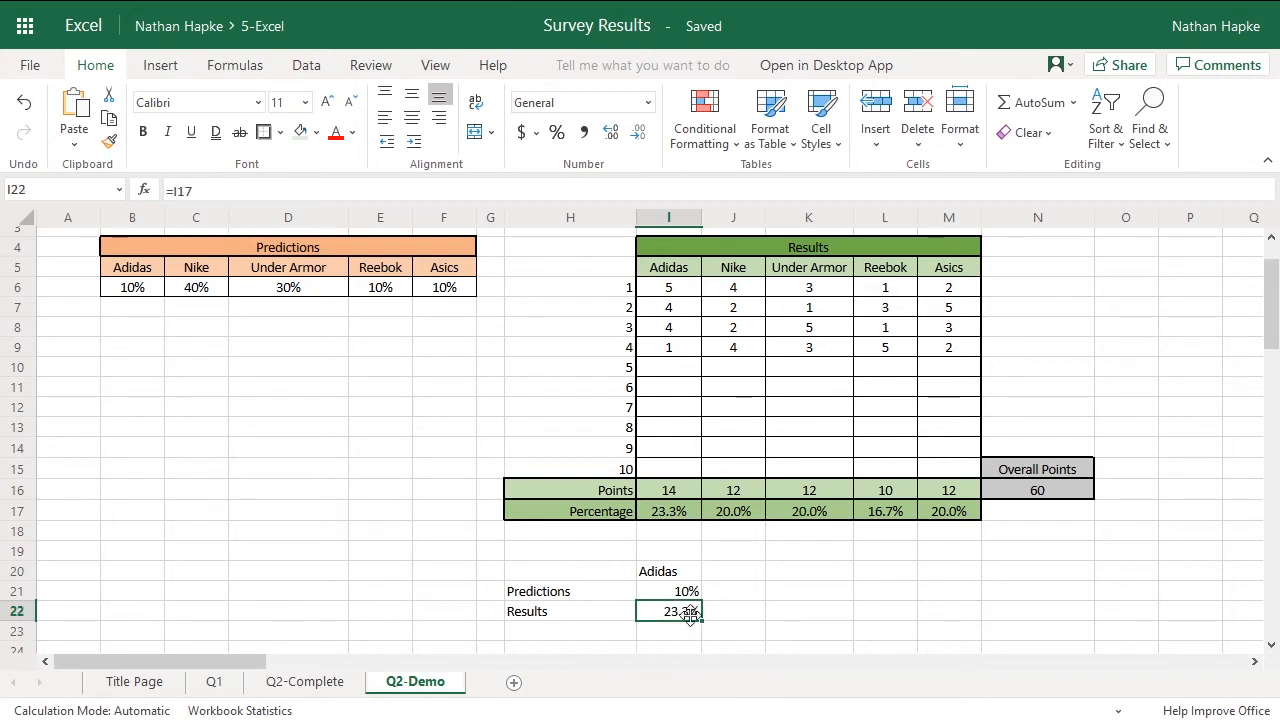
left_click_drag(677, 571, 683, 613)
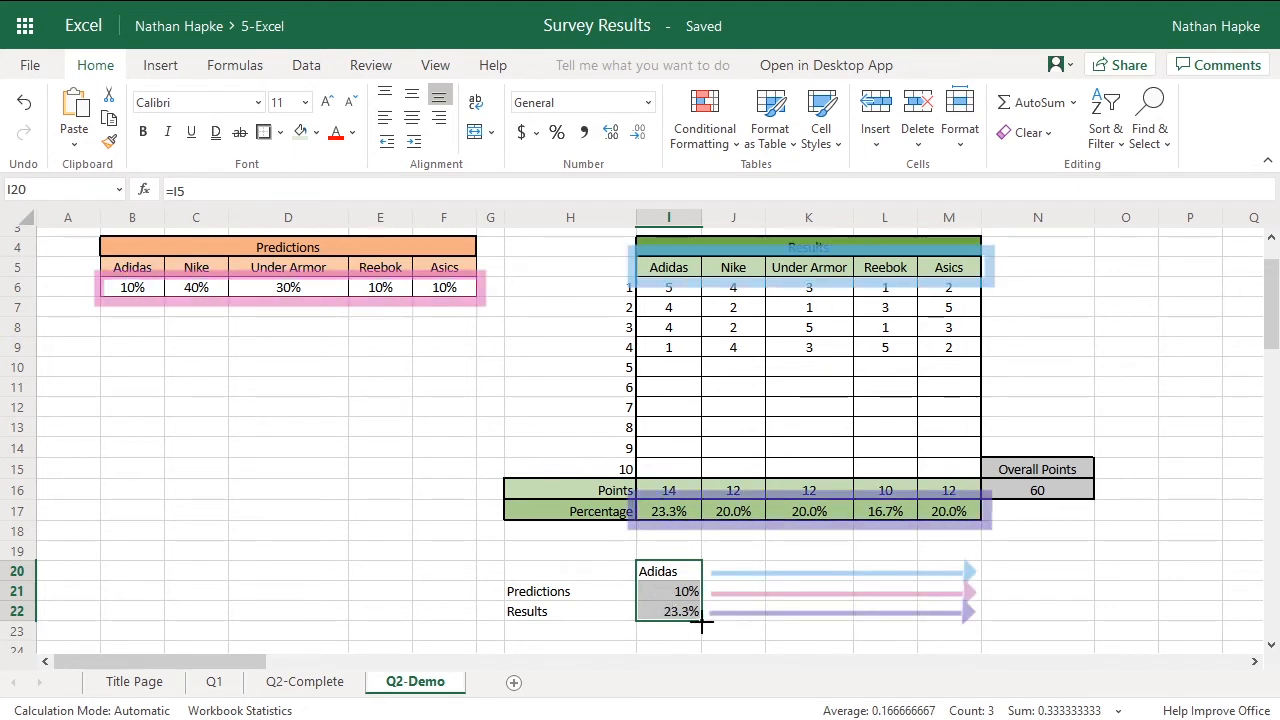
left_click_drag(702, 622, 934, 613)
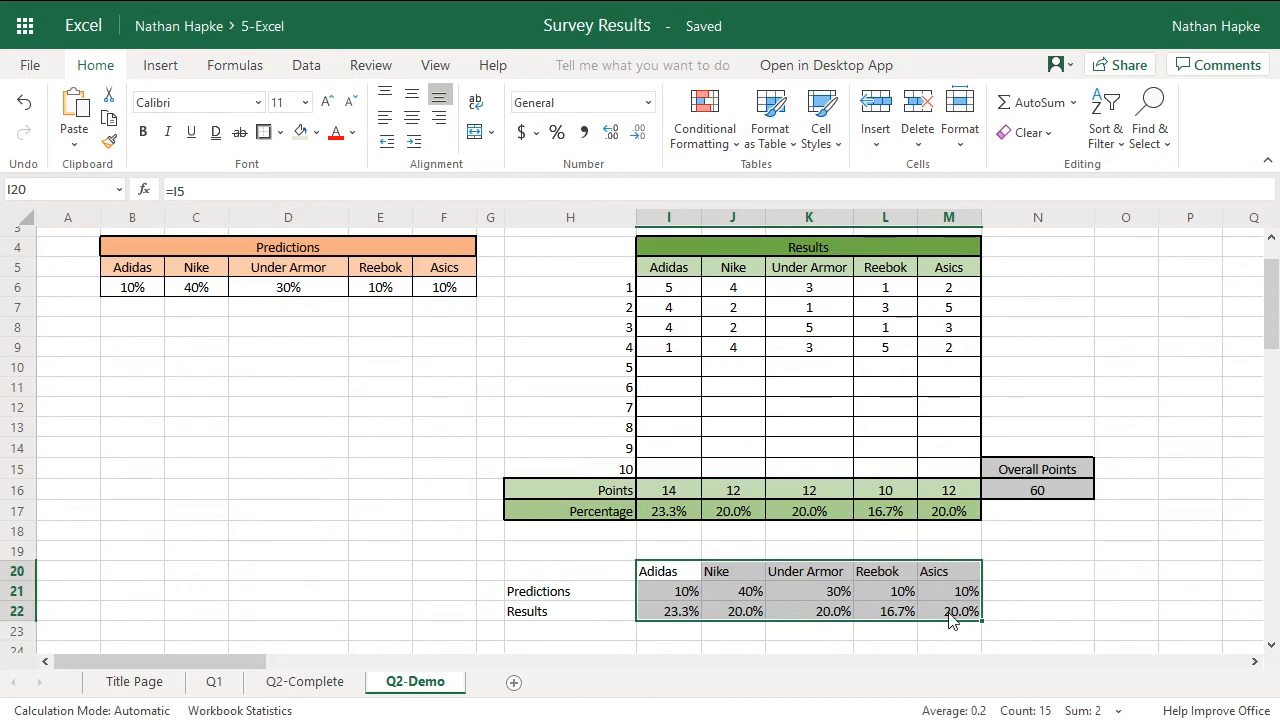
Step: Check the Nike and Under Armor cells in the summary table against their source predictions and results percentages
left_click(750, 595)
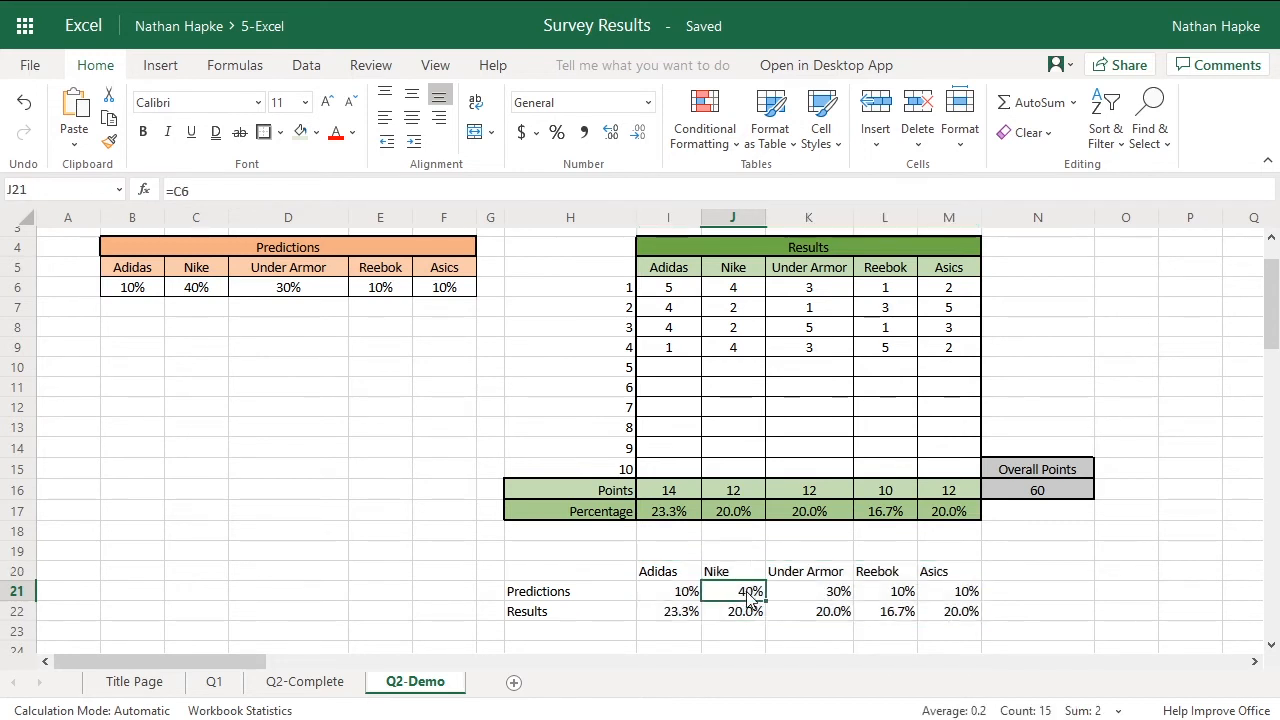
left_click(202, 289)
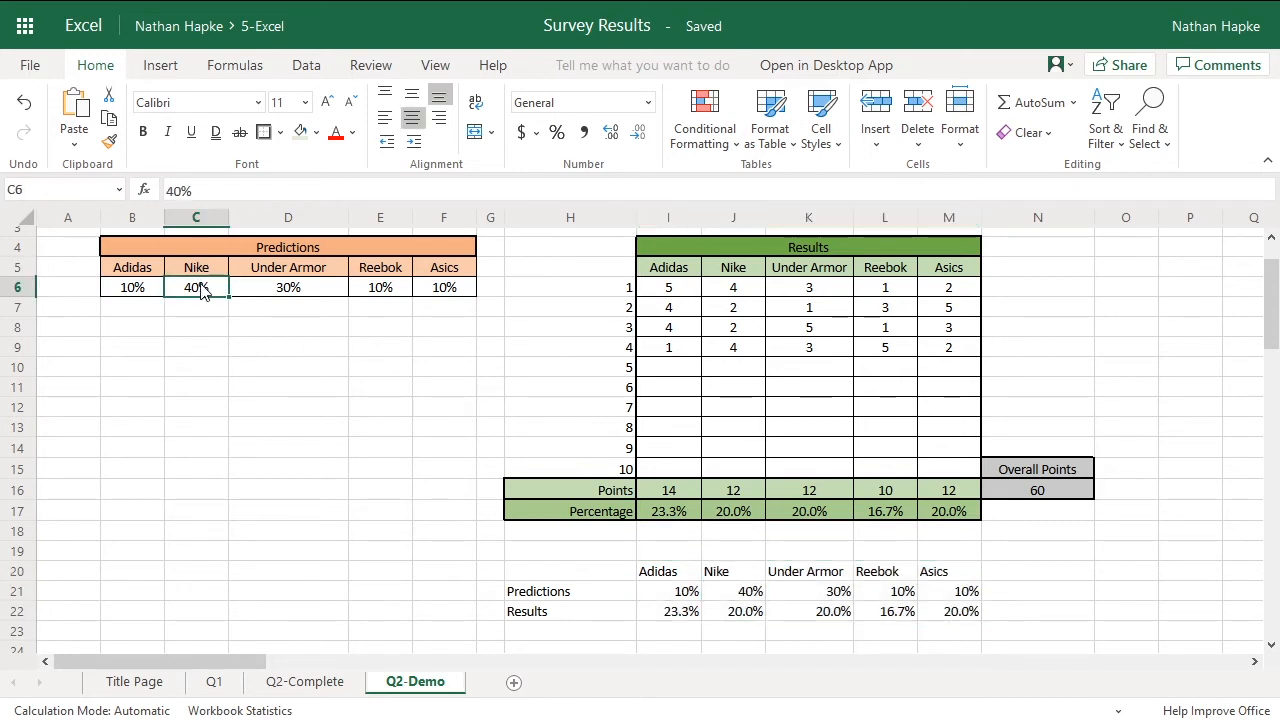
left_click(743, 620)
left_click(740, 518)
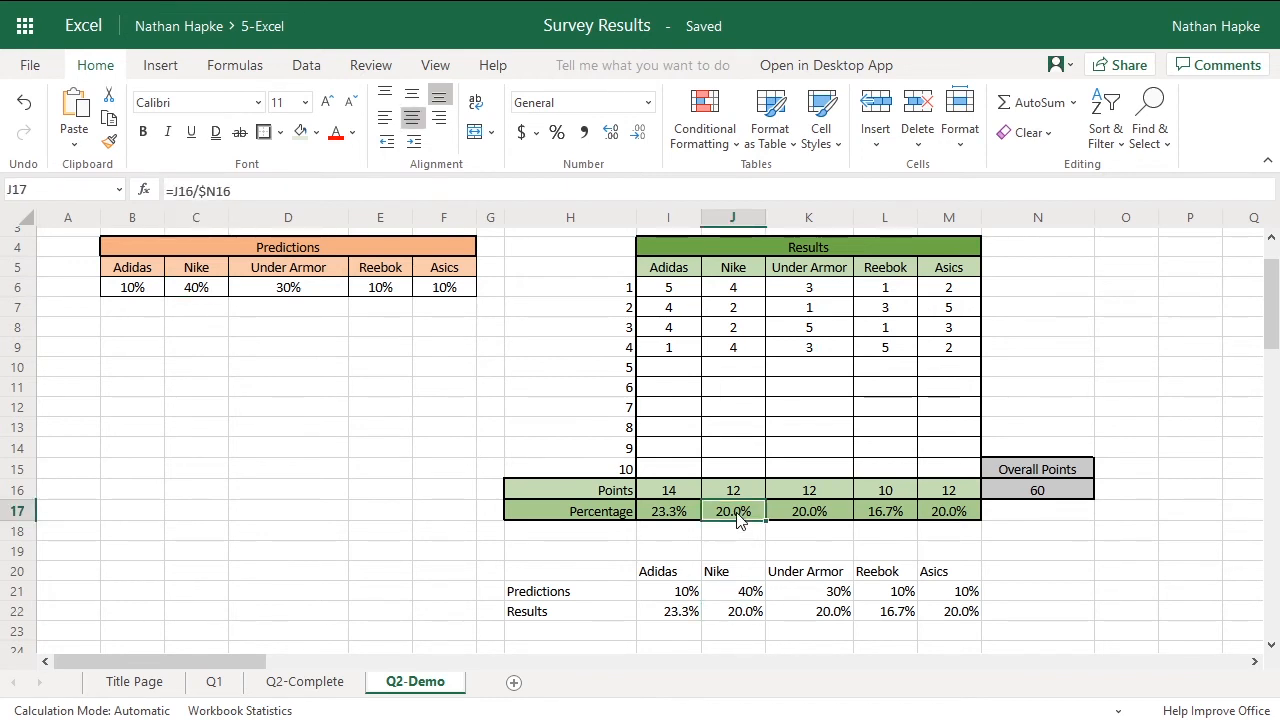
left_click(838, 597)
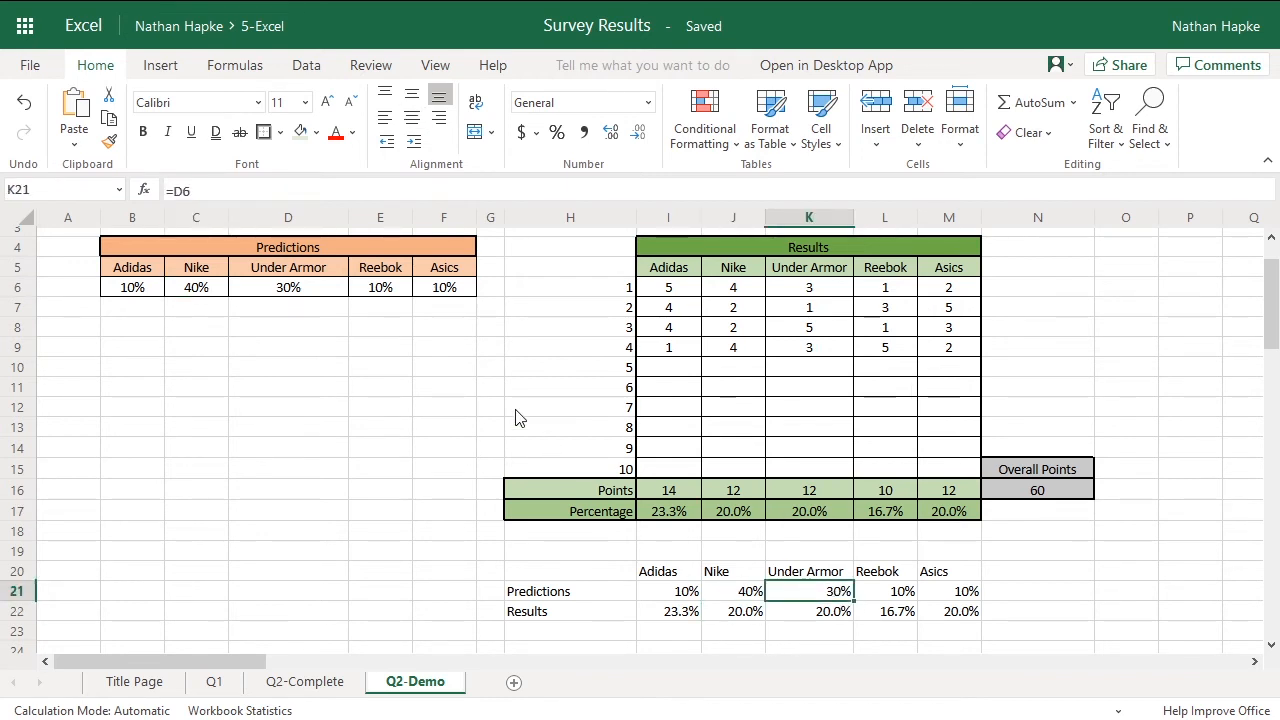
left_click(302, 290)
left_click(808, 612)
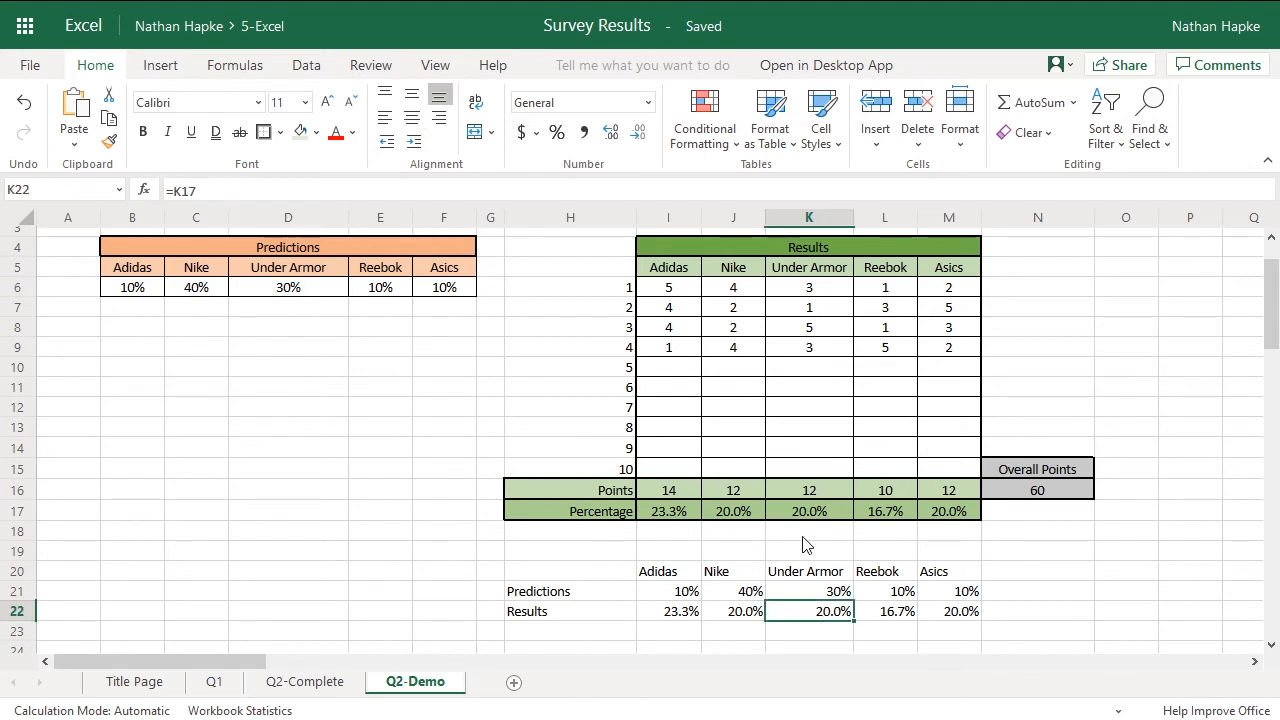
left_click(810, 520)
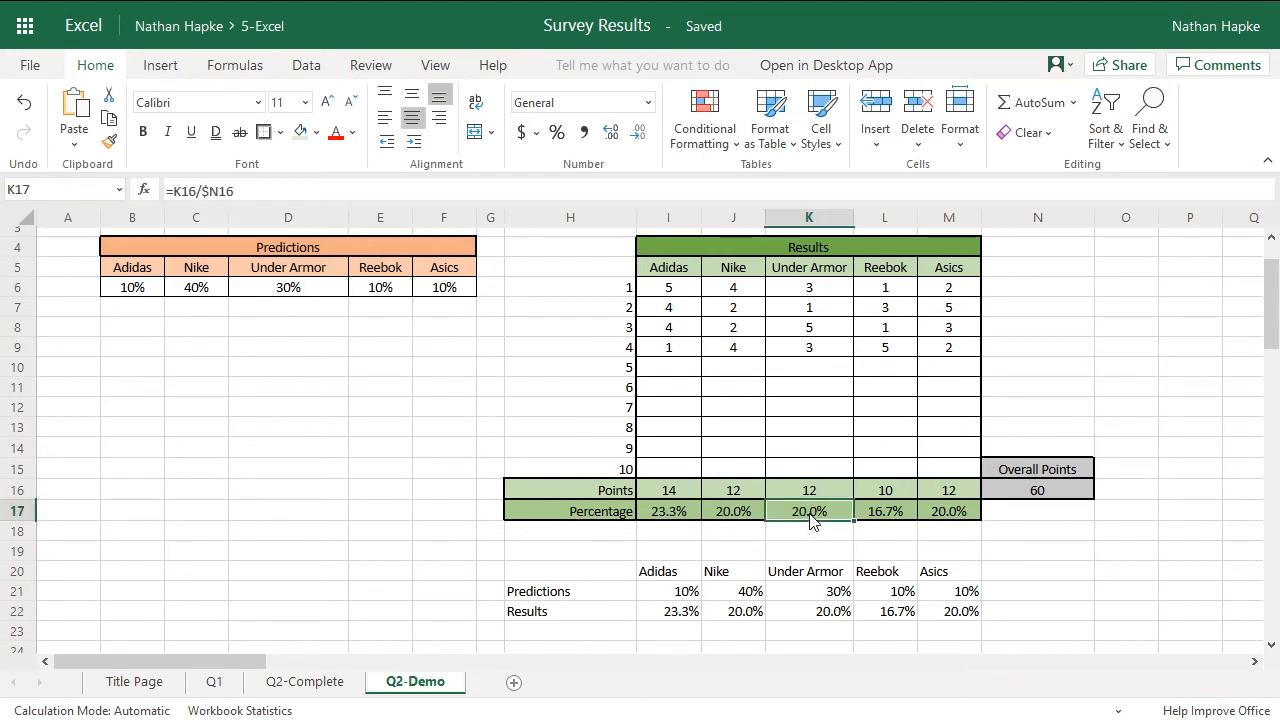
Step: Check the Reebok and Asics summary cells against their sources, and compare the Percentage row with the summary's Results row
left_click(902, 598)
left_click(398, 292)
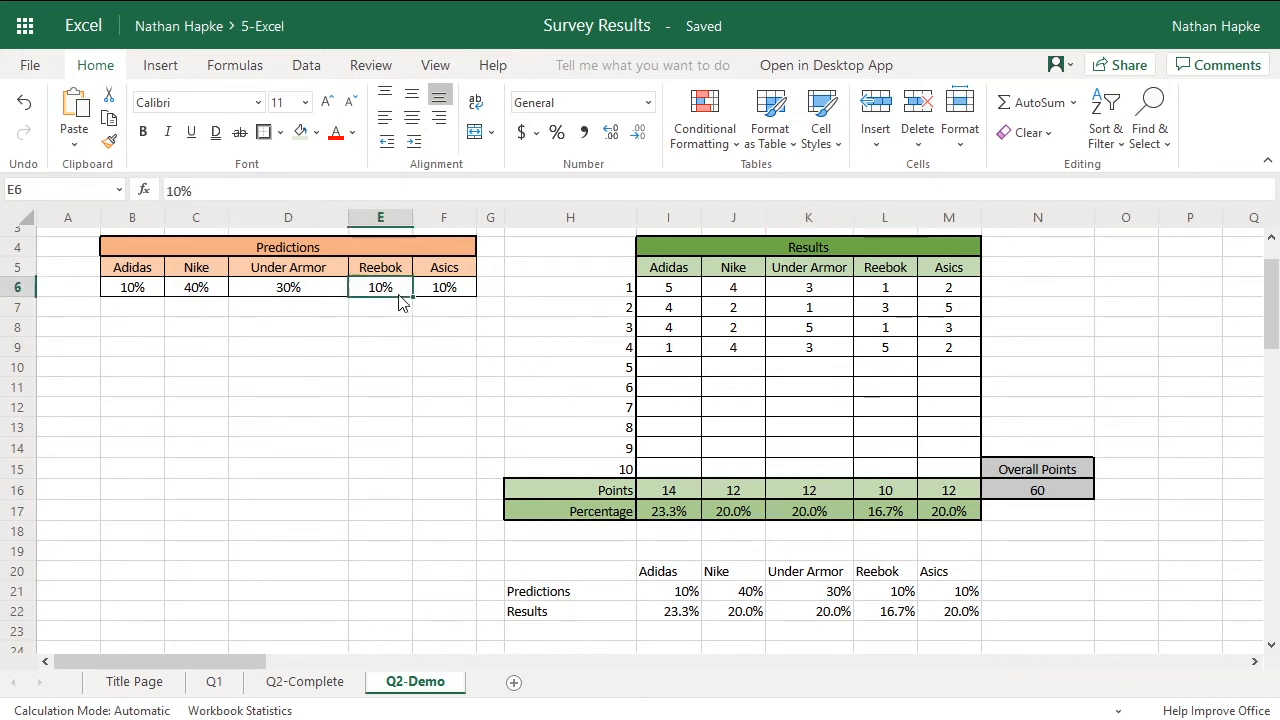
left_click(880, 613)
left_click(880, 513)
left_click(970, 598)
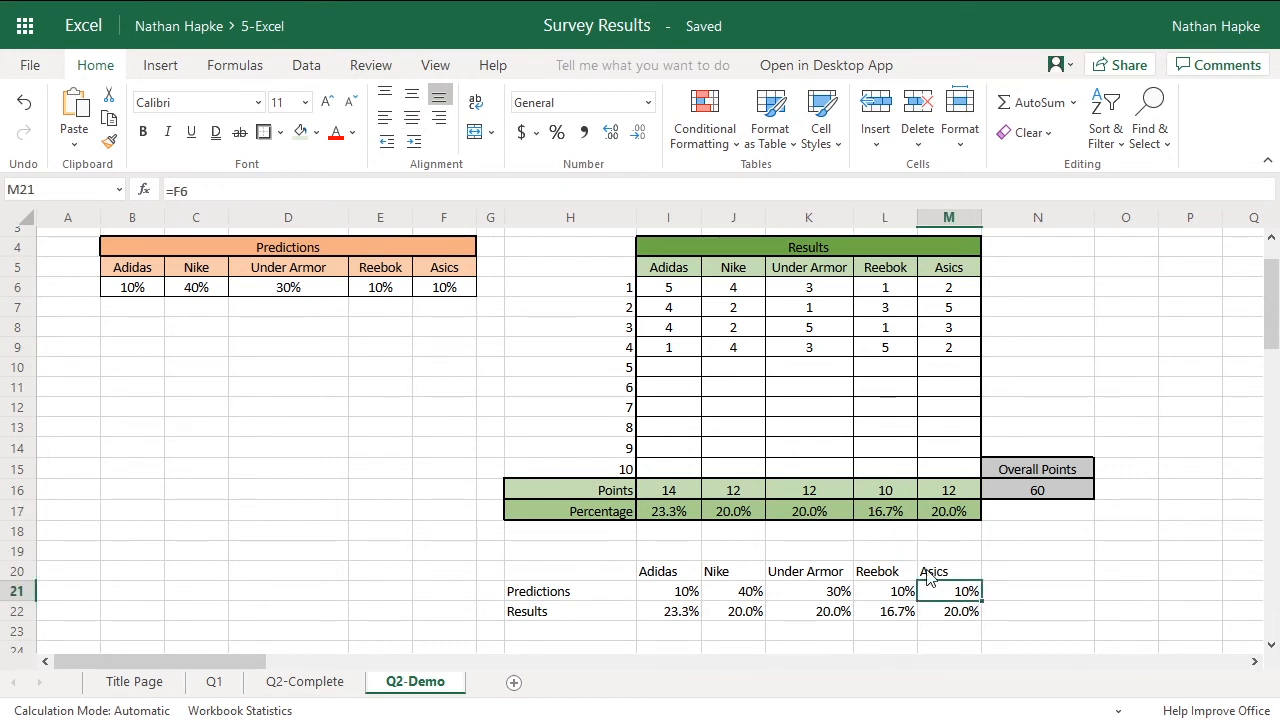
left_click(452, 290)
left_click(955, 620)
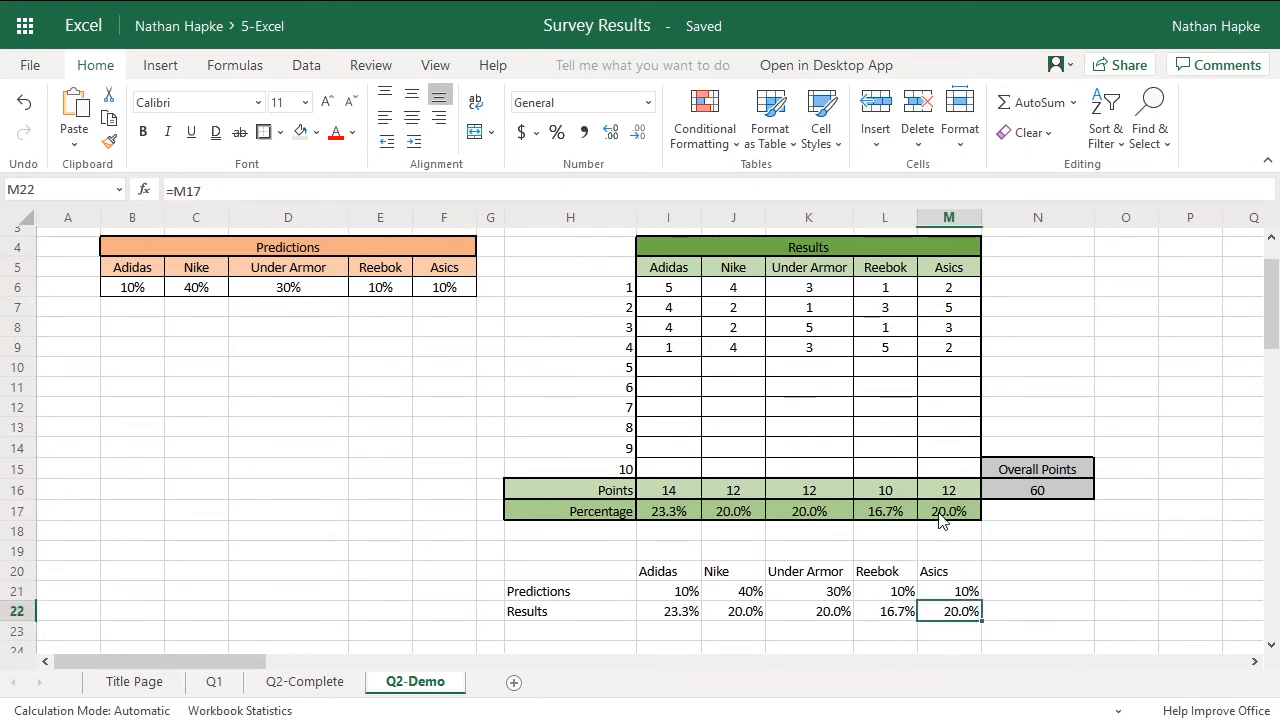
left_click(940, 513)
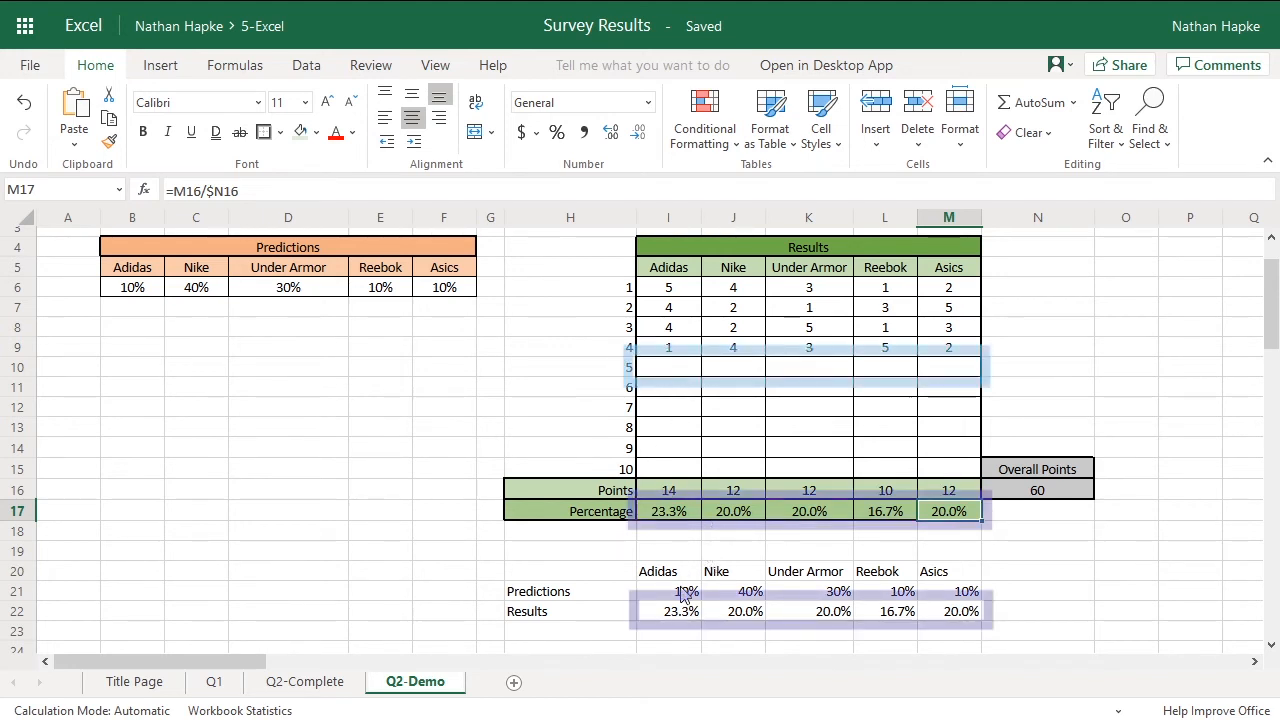
left_click_drag(666, 514, 948, 524)
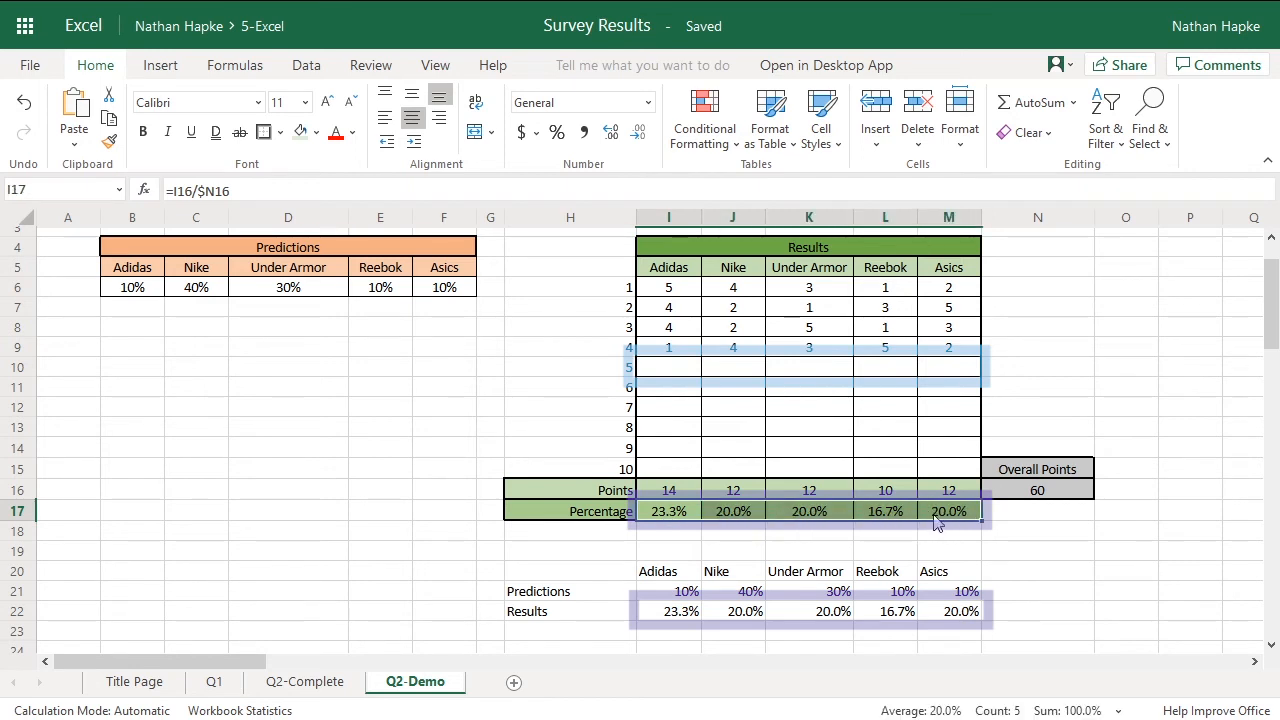
left_click_drag(668, 620, 952, 617)
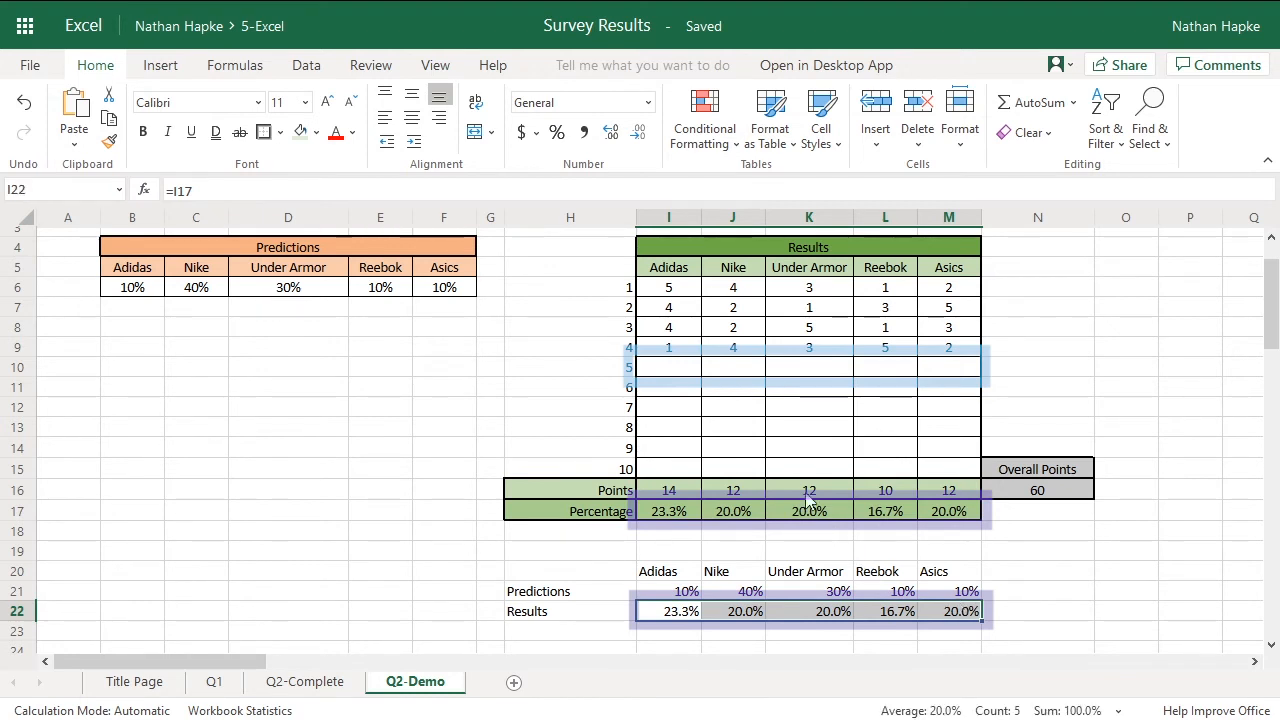
Step: Enter the row 5 survey scores as Adidas 1, Nike 2, Under Armor 3, Reebok 4 and Asics 5, and check the linked percentages
left_click(687, 376)
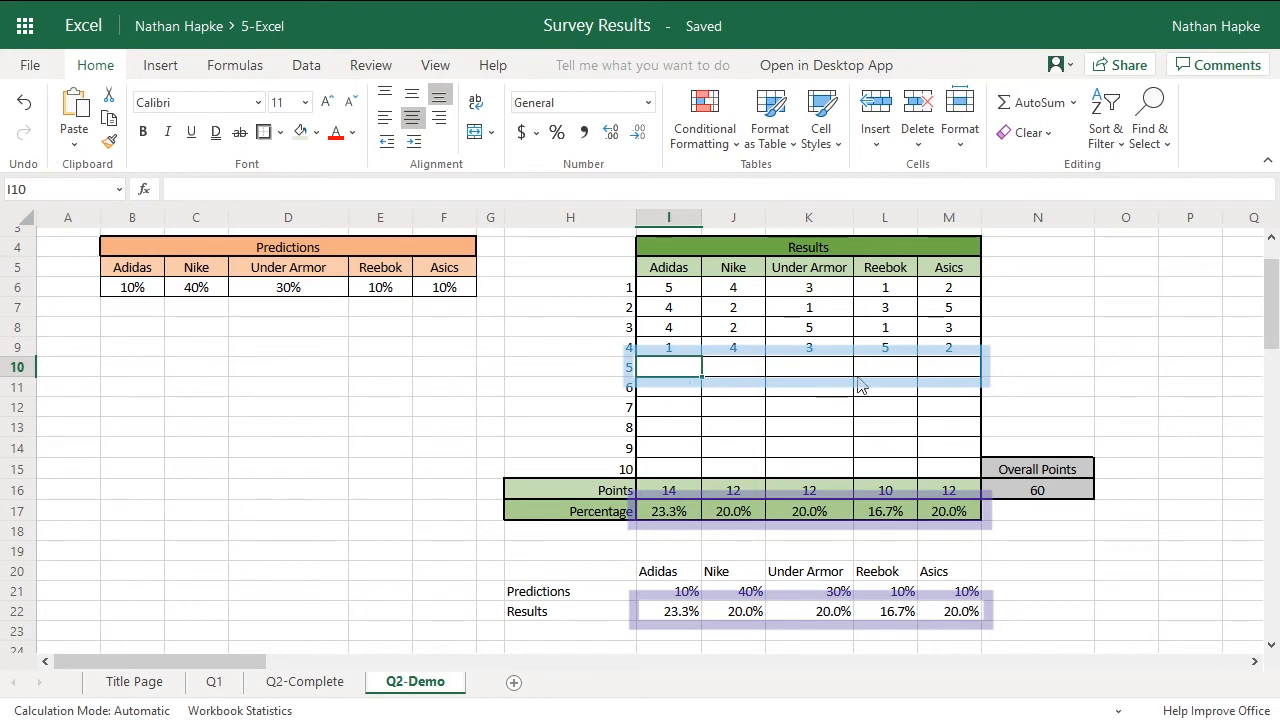
left_click(950, 372)
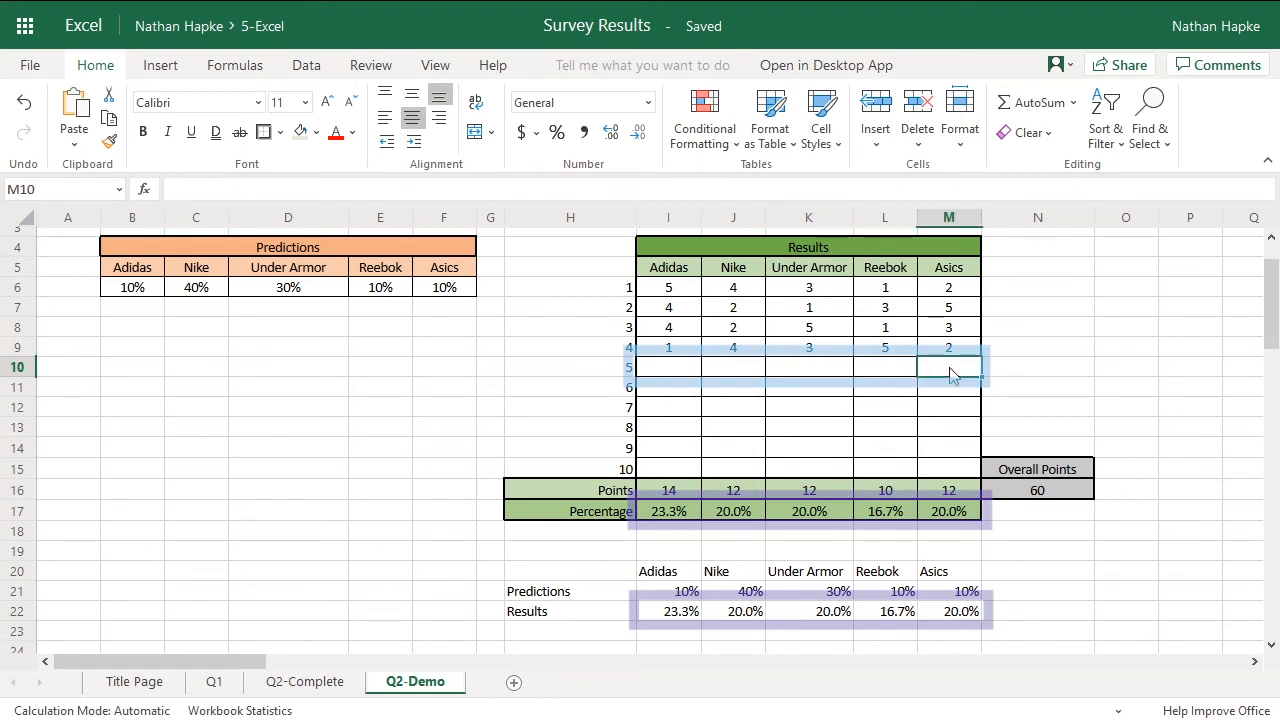
type("5")
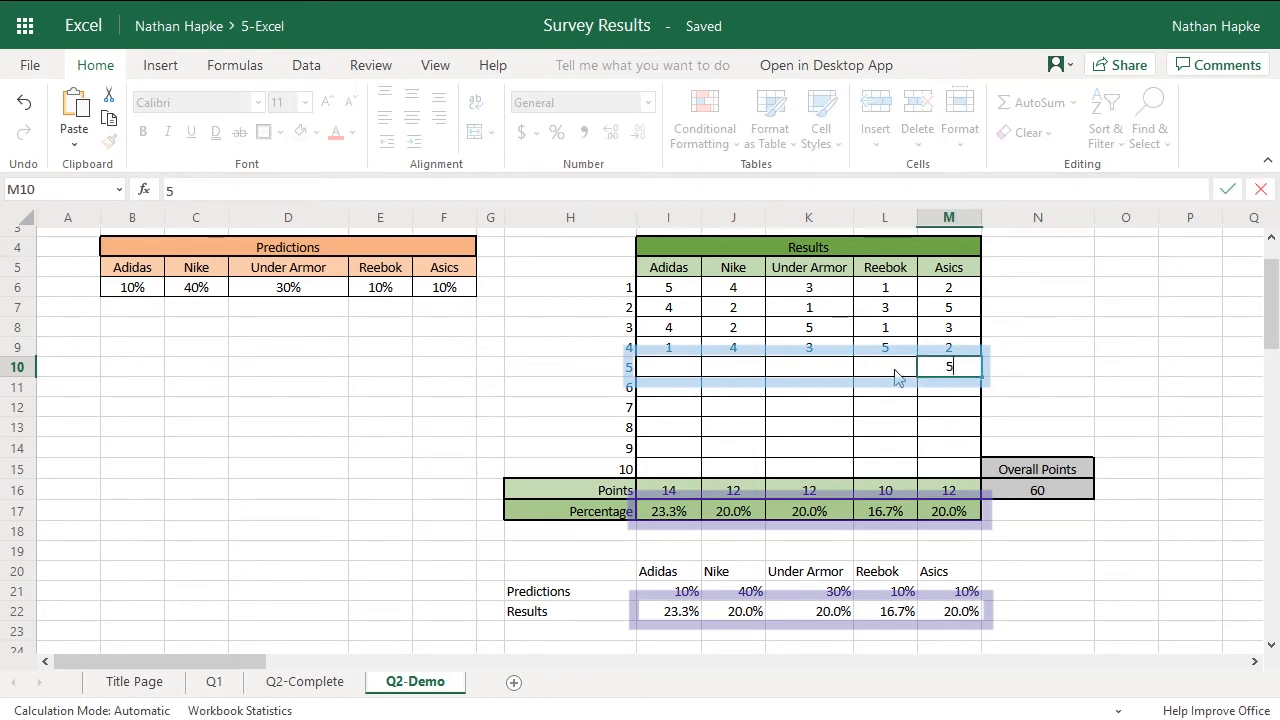
left_click(890, 377)
type("4")
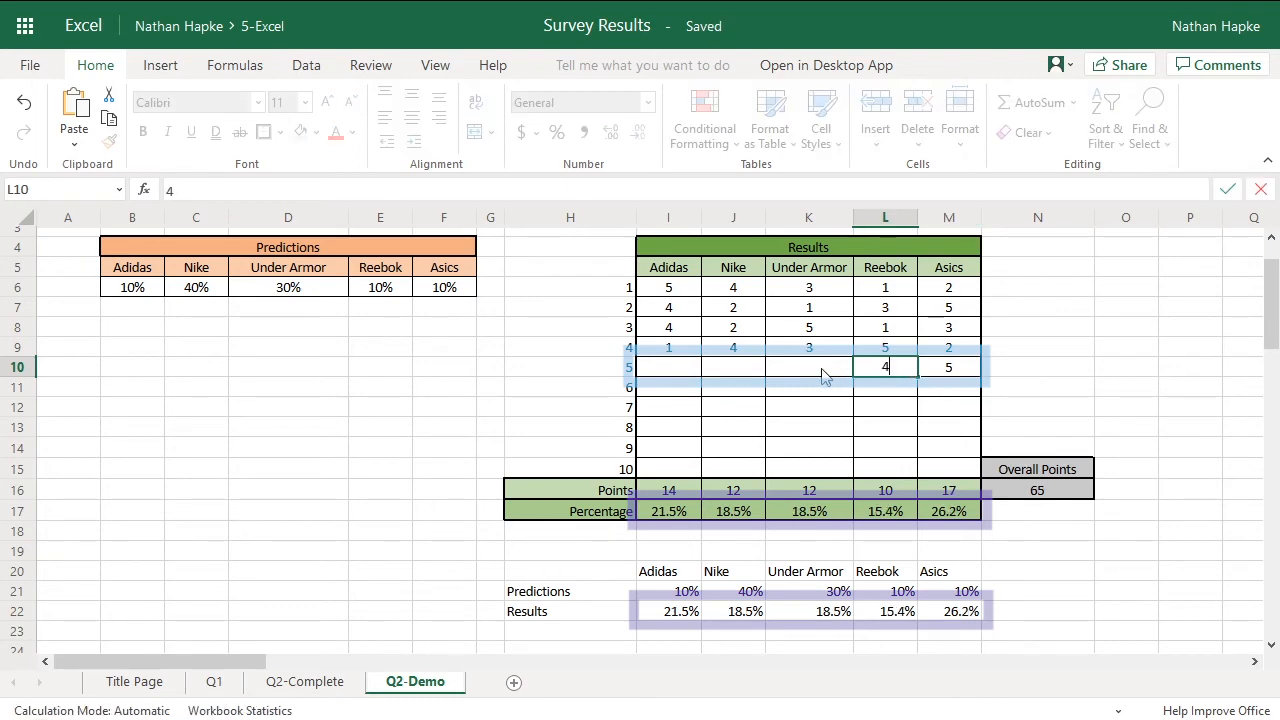
left_click(812, 378)
type("3")
left_click(729, 371)
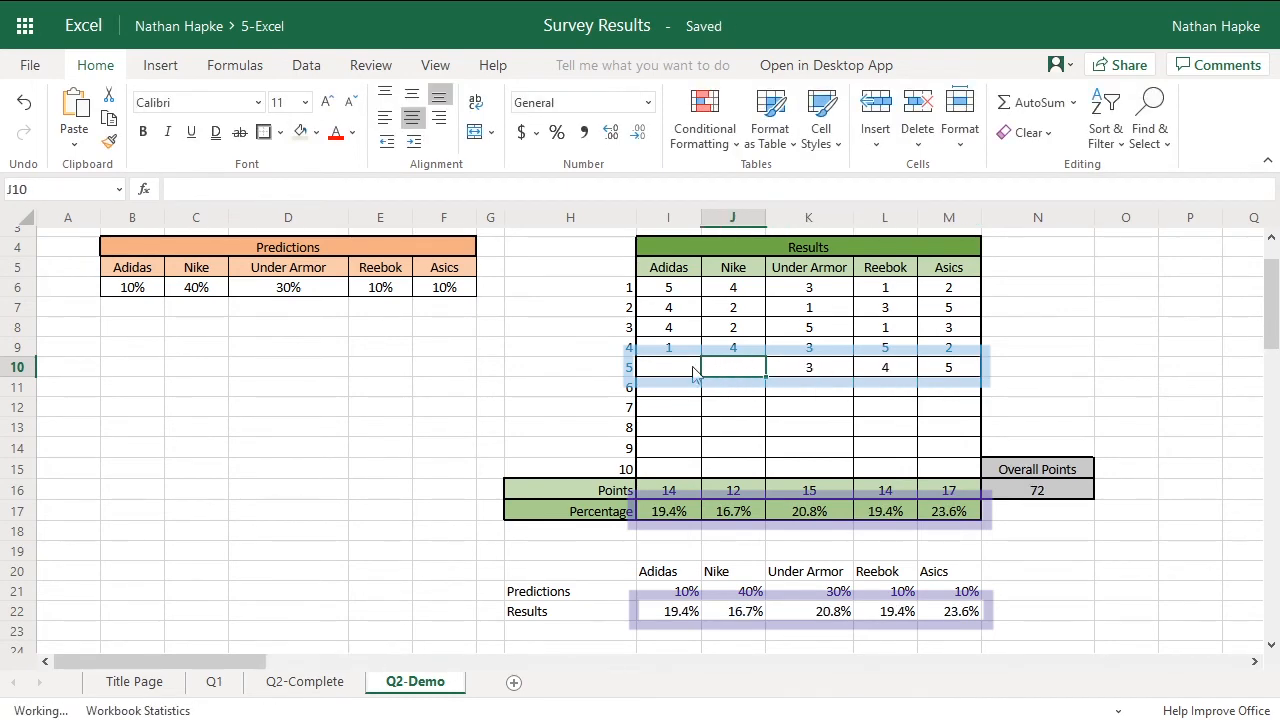
type("2")
left_click(663, 372)
type("1")
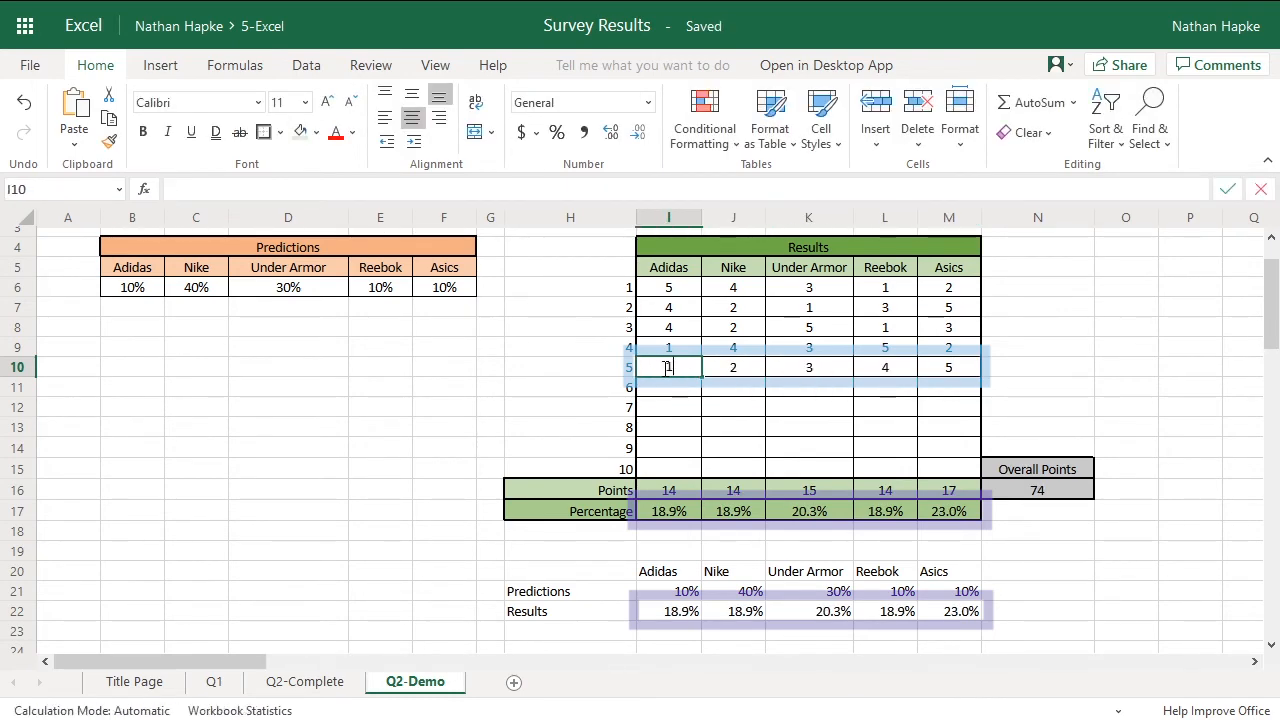
key("Return")
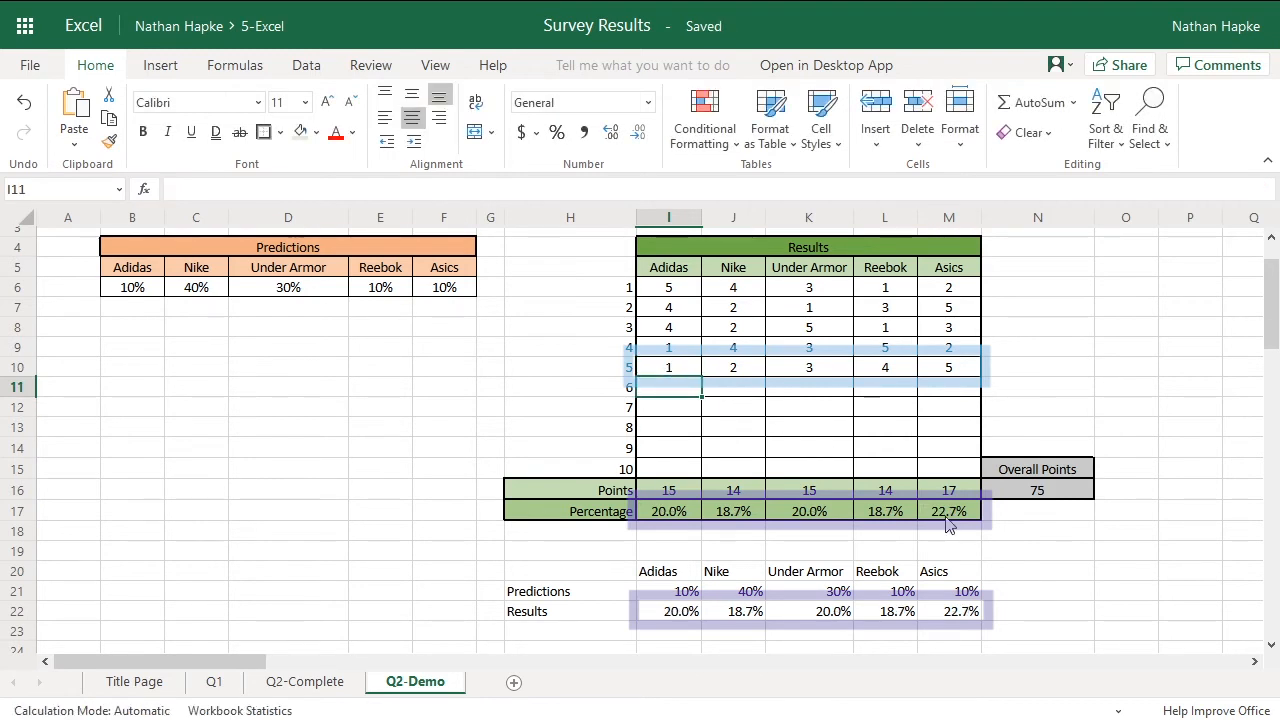
left_click_drag(958, 520, 668, 518)
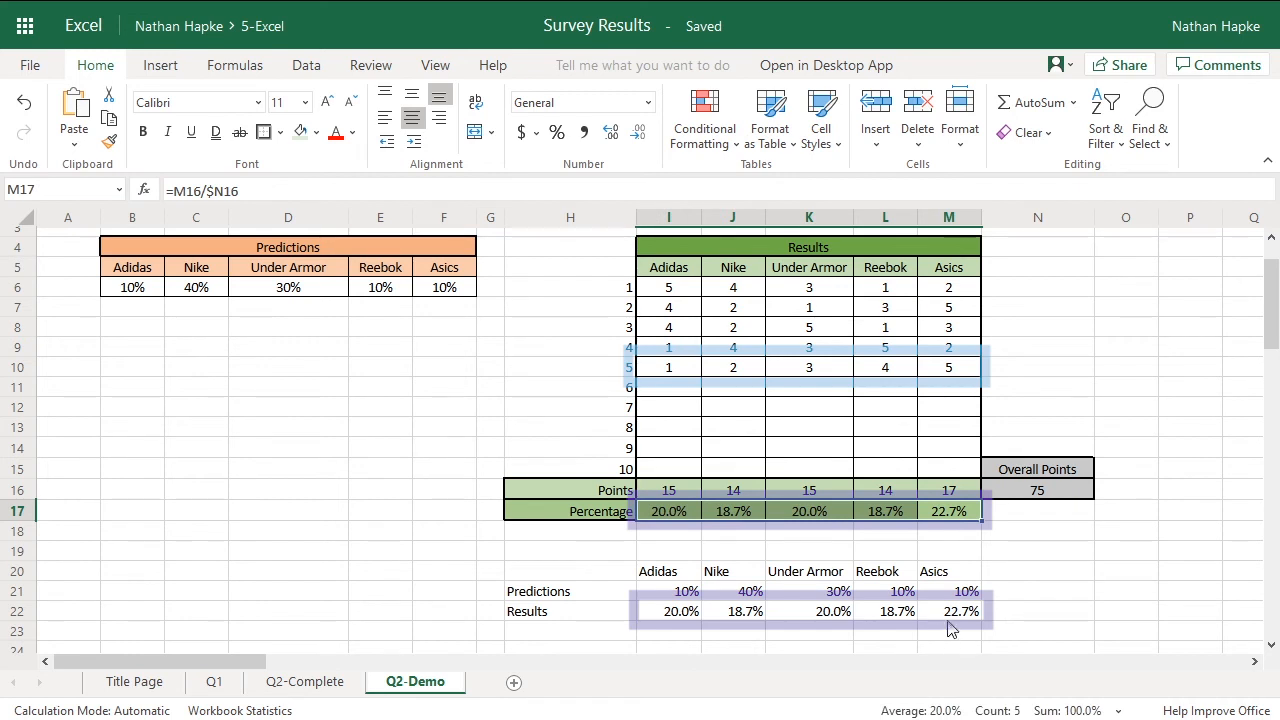
left_click_drag(955, 612, 688, 622)
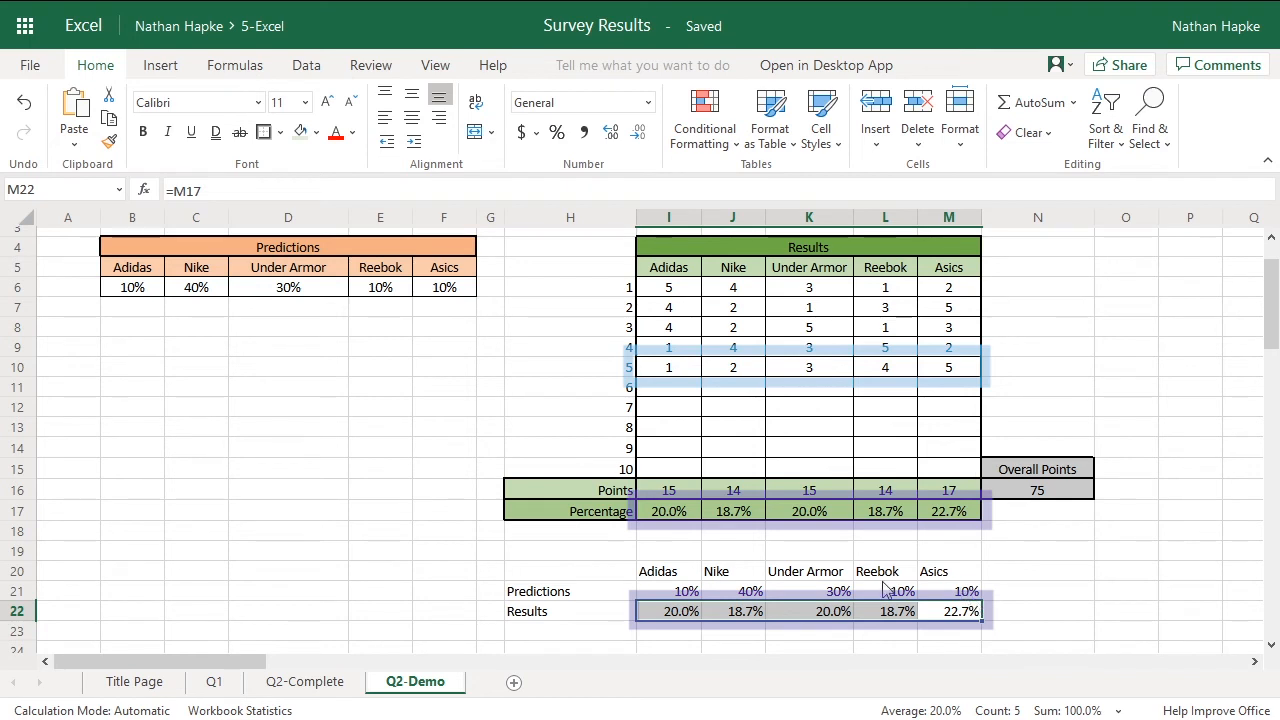
Step: Enter the title "Collector Table" in cell H20 of the summary table
left_click(586, 572)
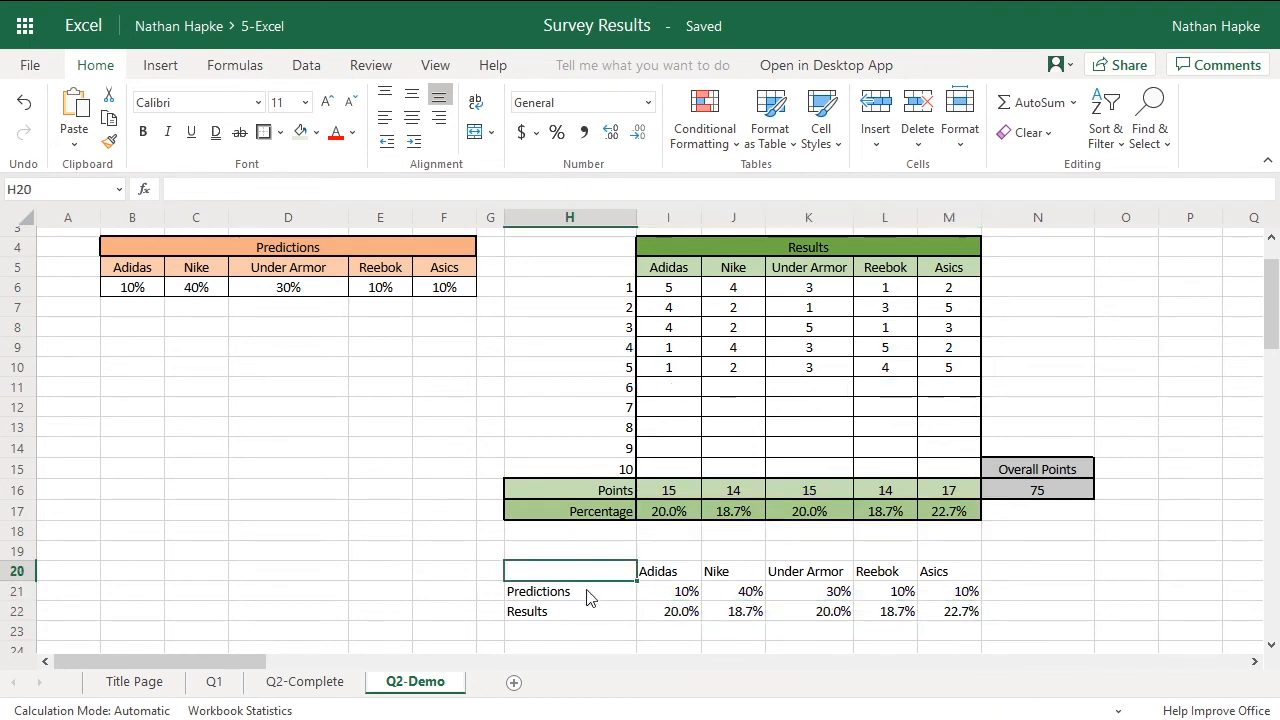
type("Collector ")
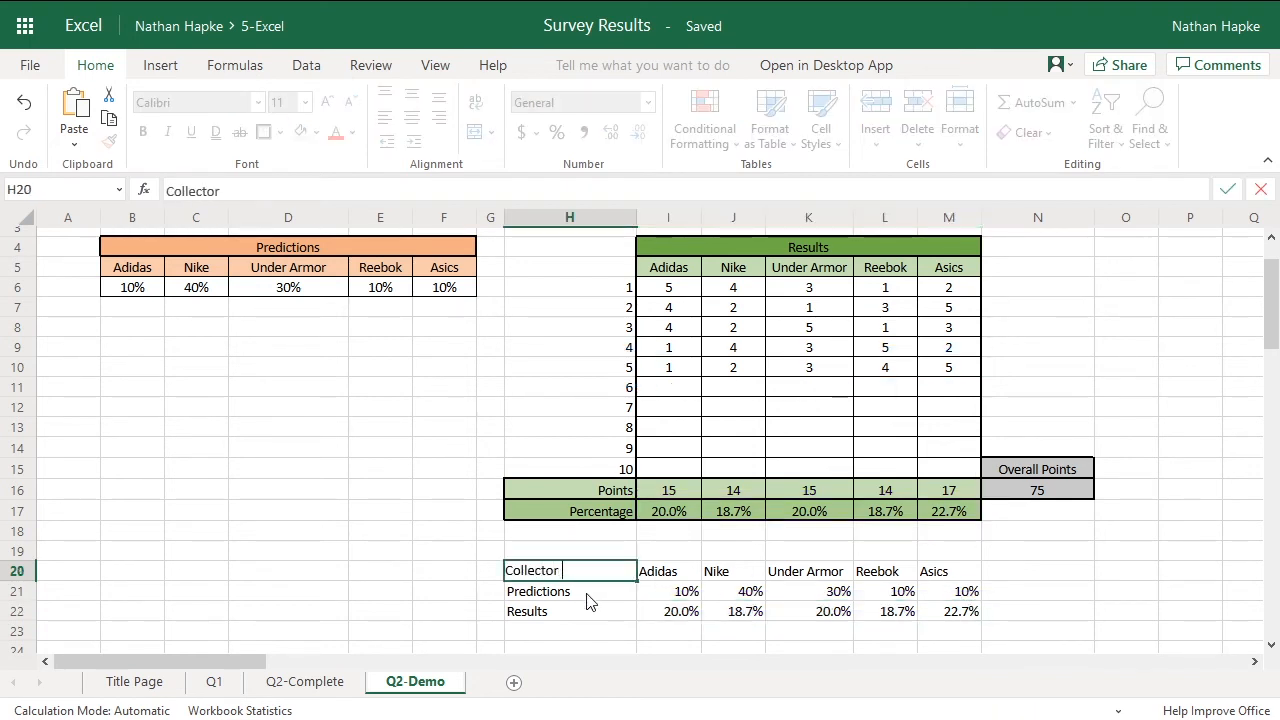
type("Table")
key("Return")
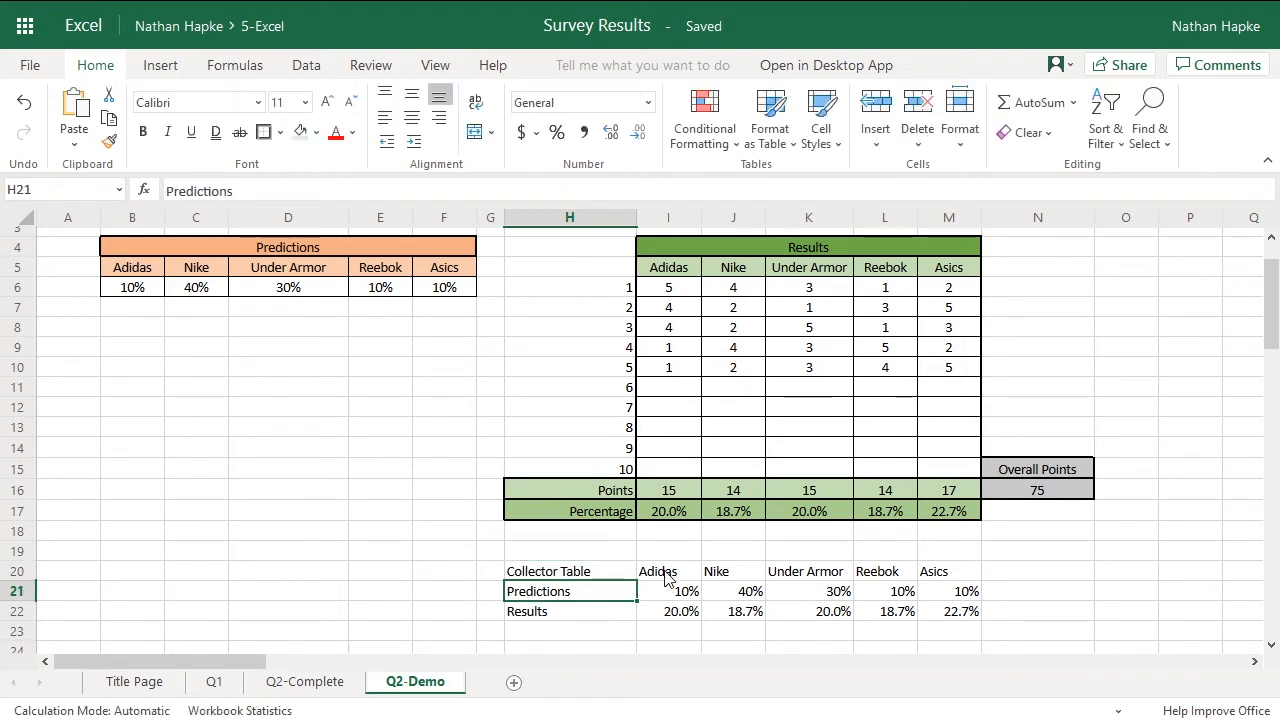
Step: Apply all borders to the collector table in H20:M22
left_click_drag(666, 580, 935, 576)
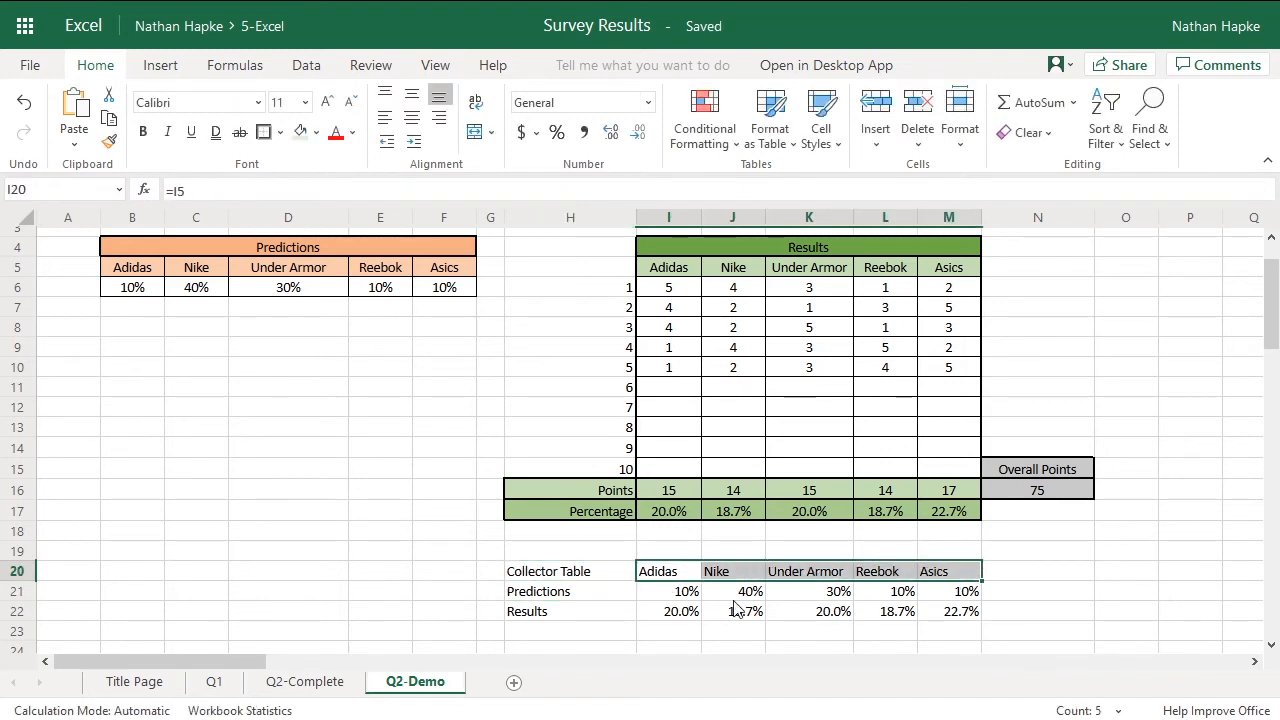
left_click_drag(594, 578, 949, 612)
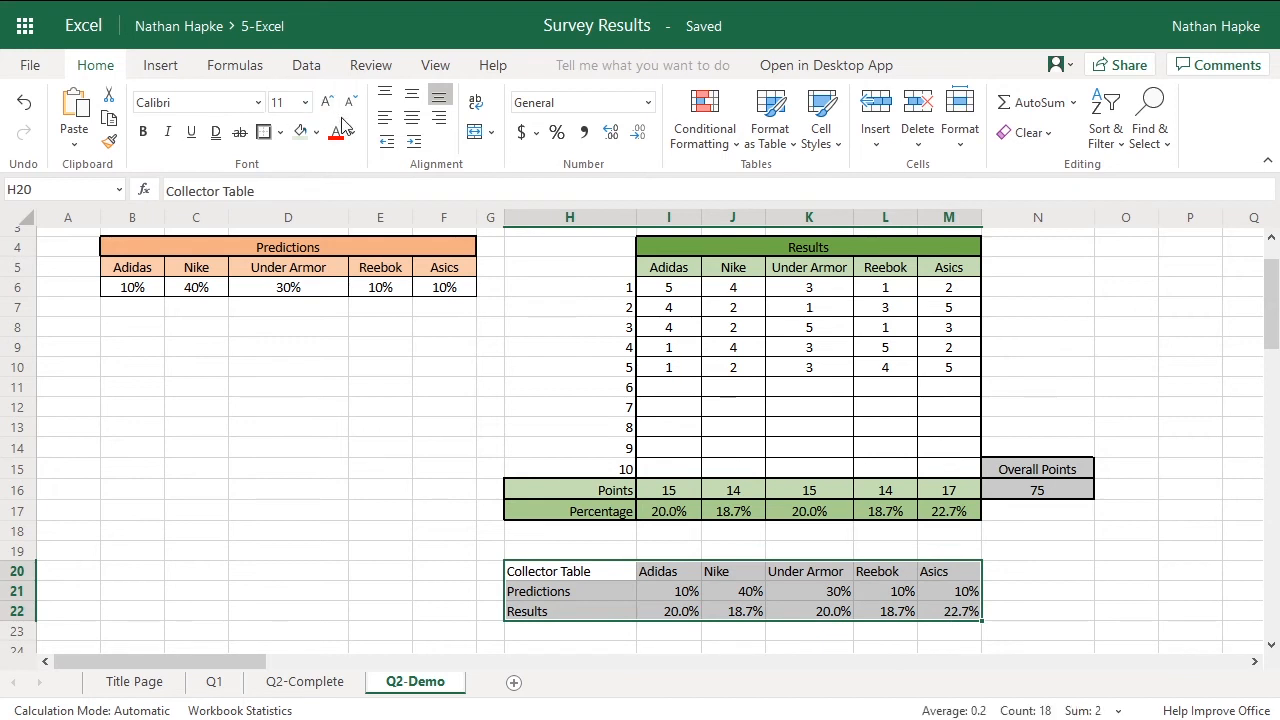
left_click(280, 132)
left_click(270, 224)
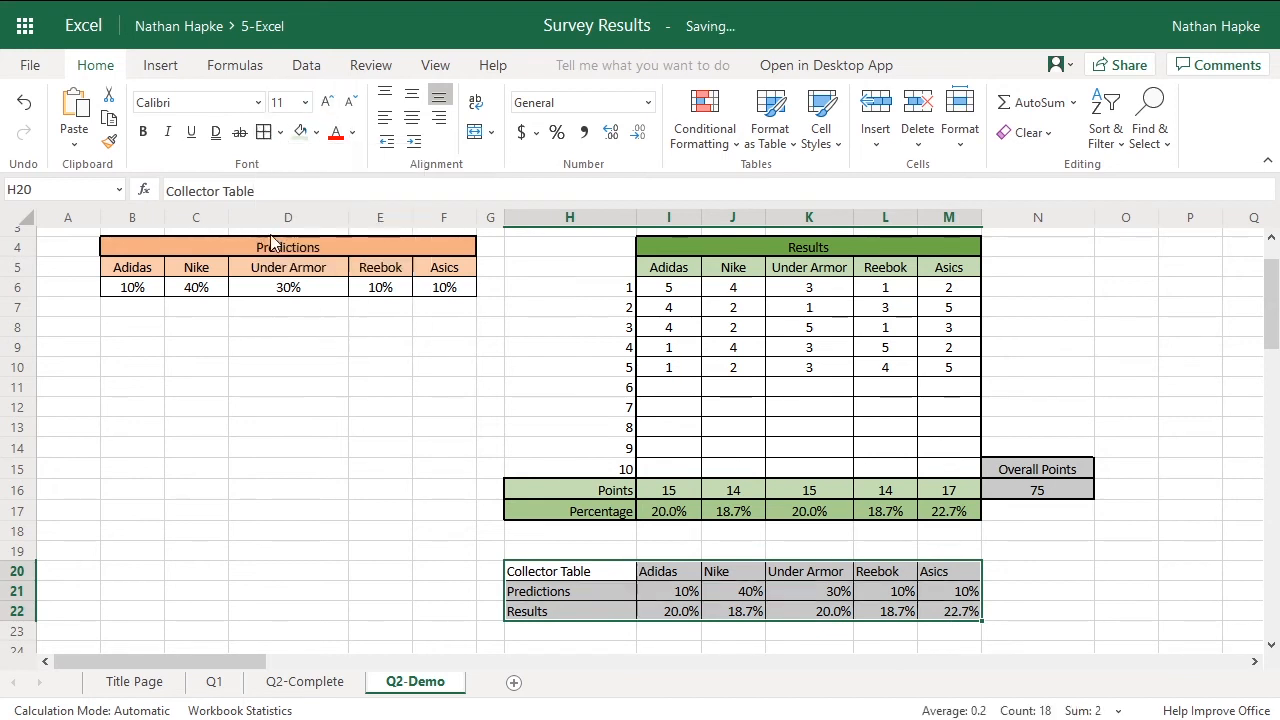
Step: Center the brand headings in I20:M20 and right-align the title and row labels in H20:H22
left_click(606, 580)
left_click_drag(674, 583, 940, 580)
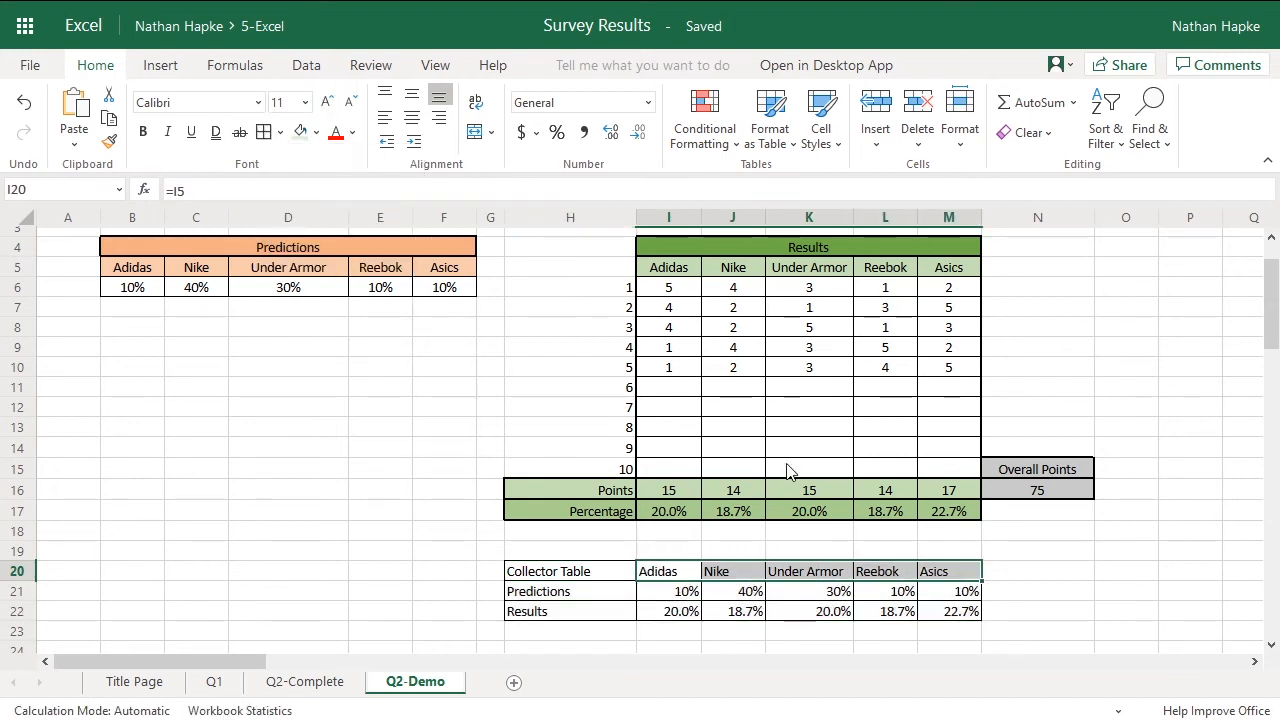
left_click(411, 117)
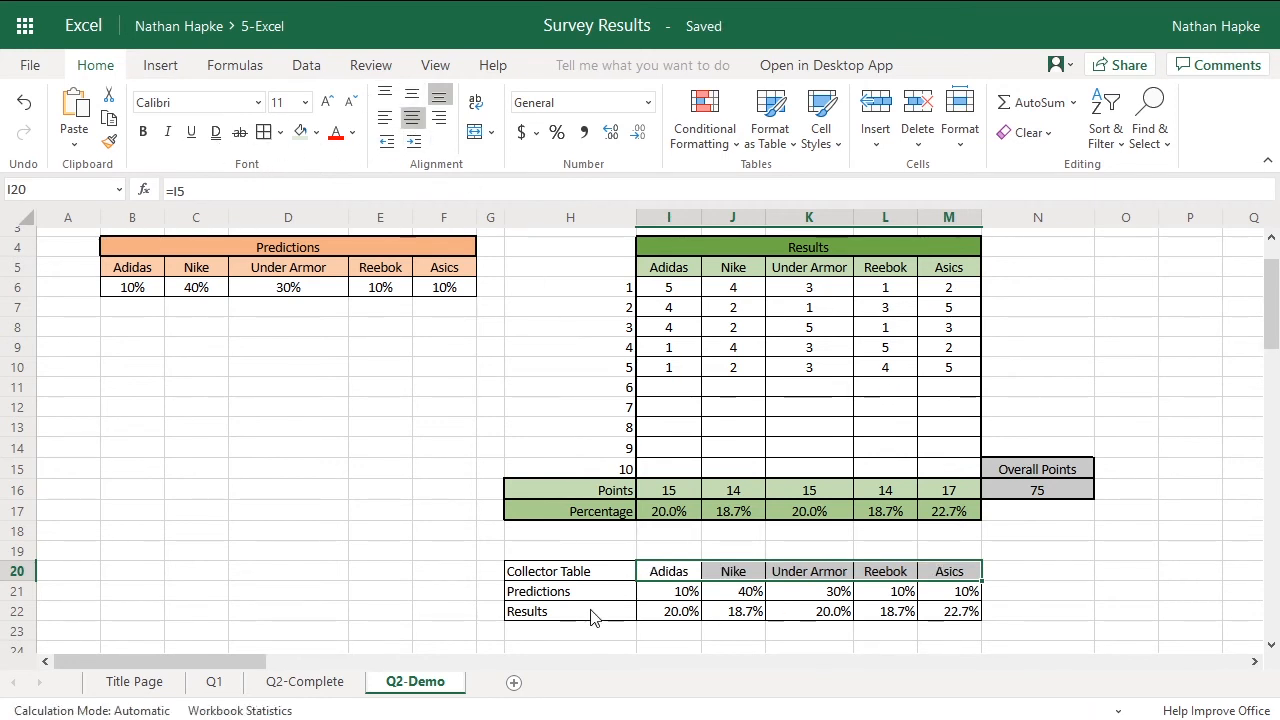
left_click_drag(606, 577, 606, 609)
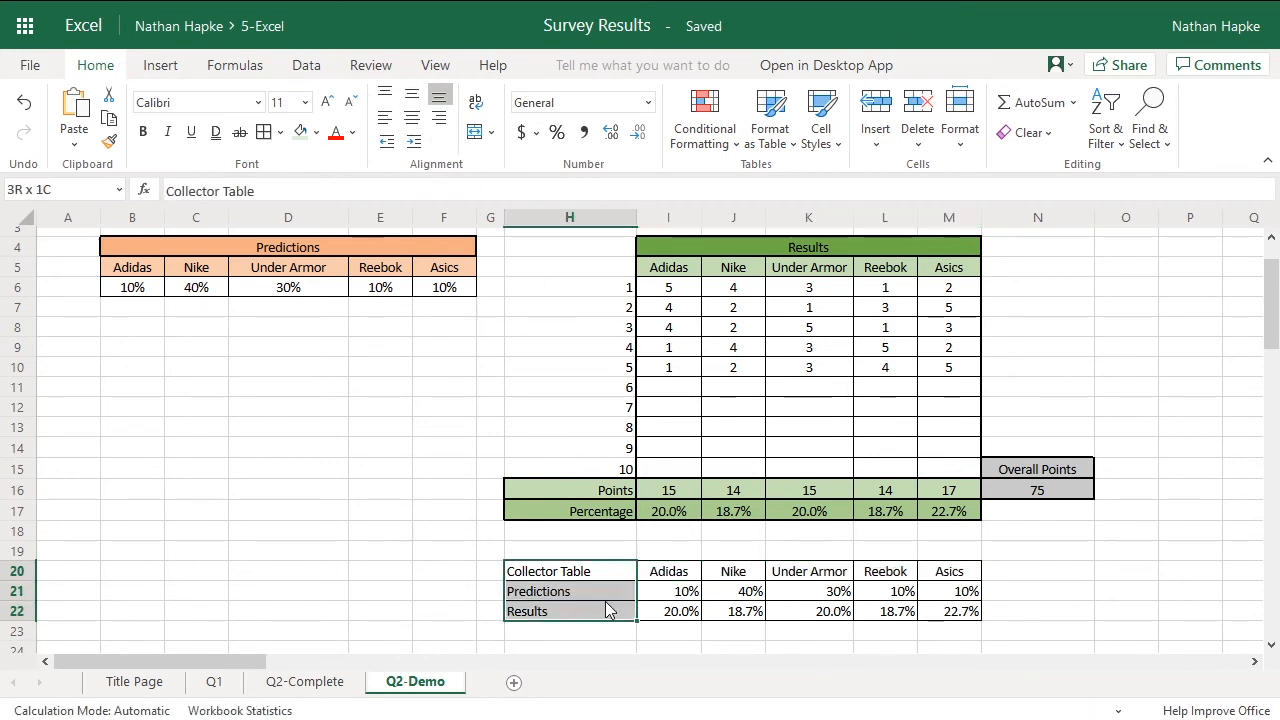
left_click(440, 118)
left_click(670, 590)
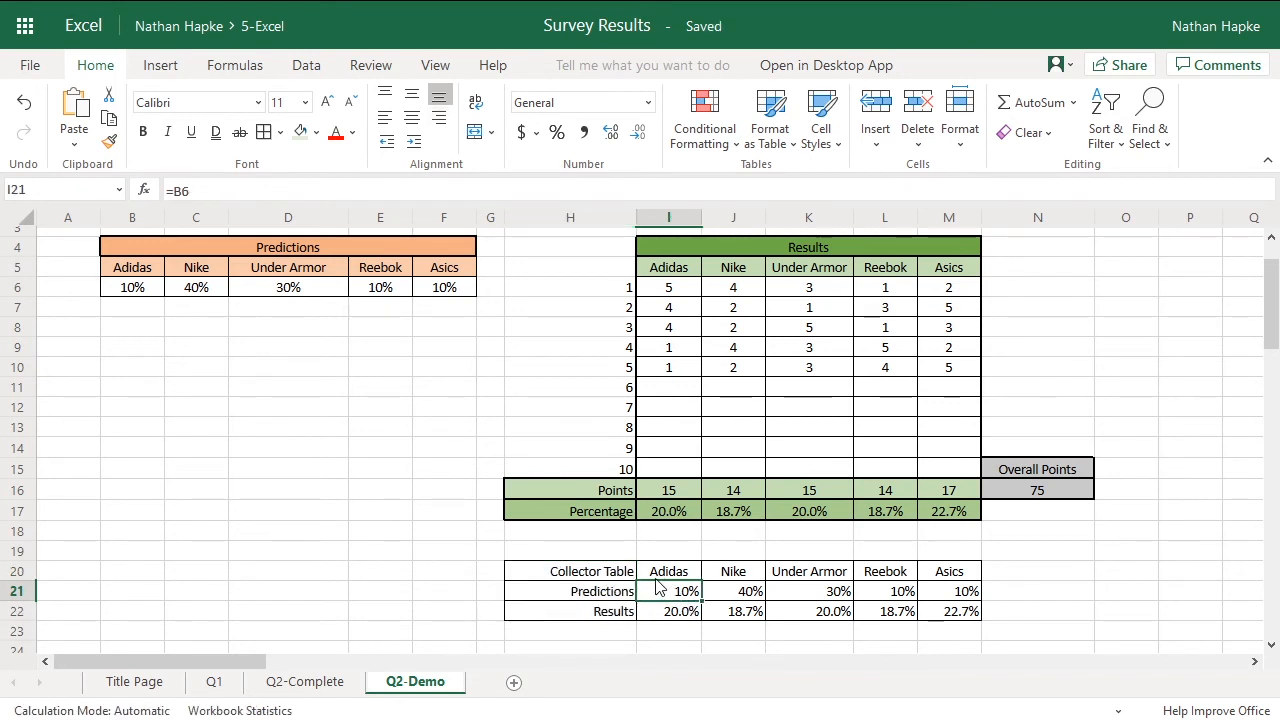
Step: Fill the brand headings in I20:M20 with light gold
left_click_drag(666, 572, 946, 570)
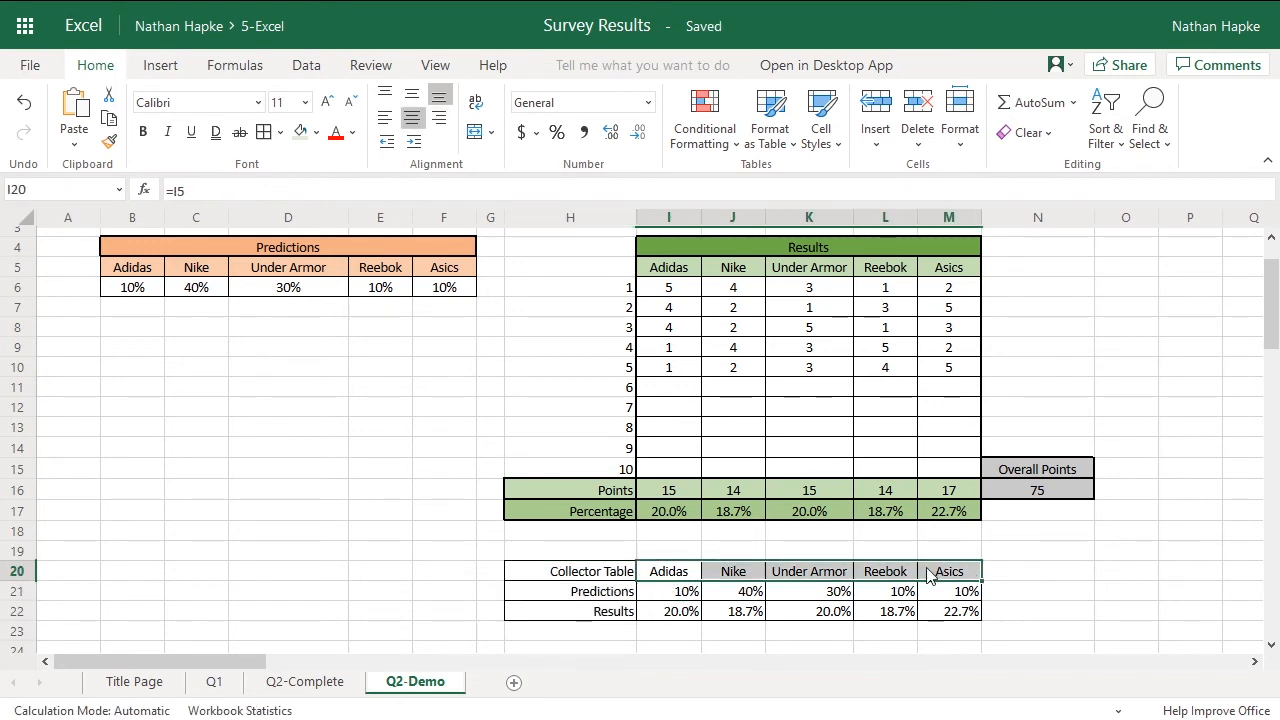
left_click(317, 133)
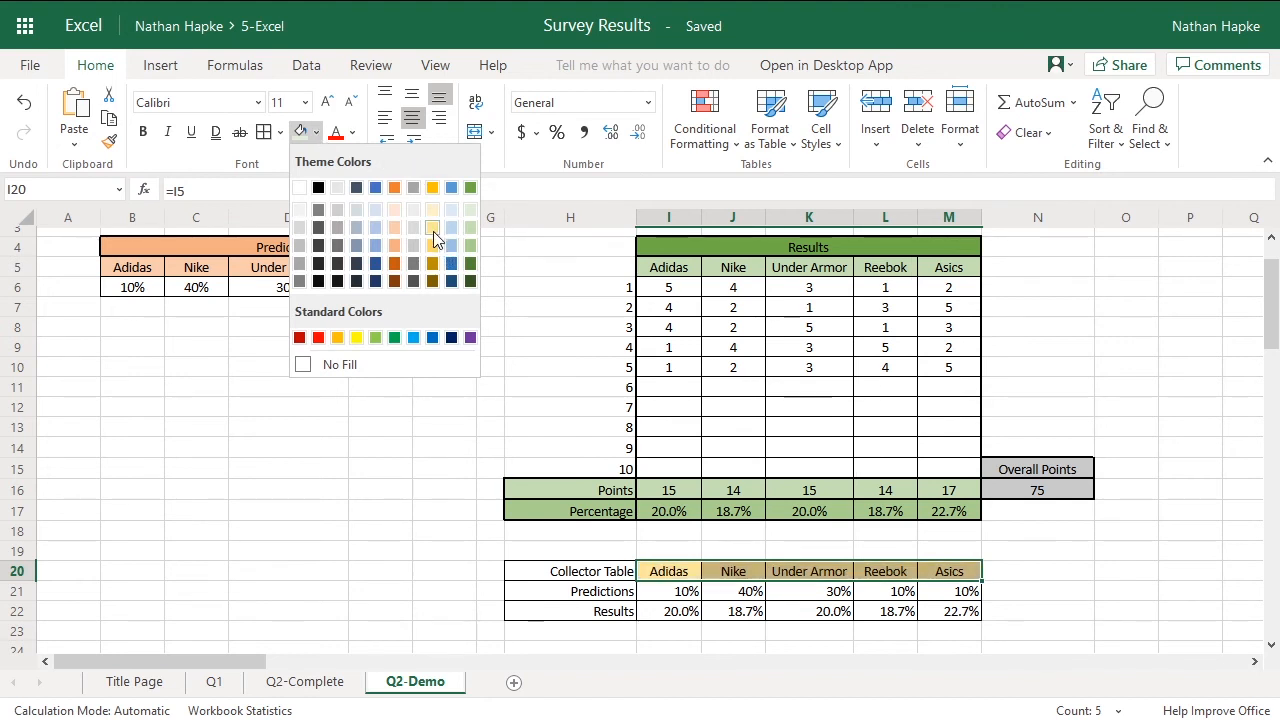
left_click(434, 237)
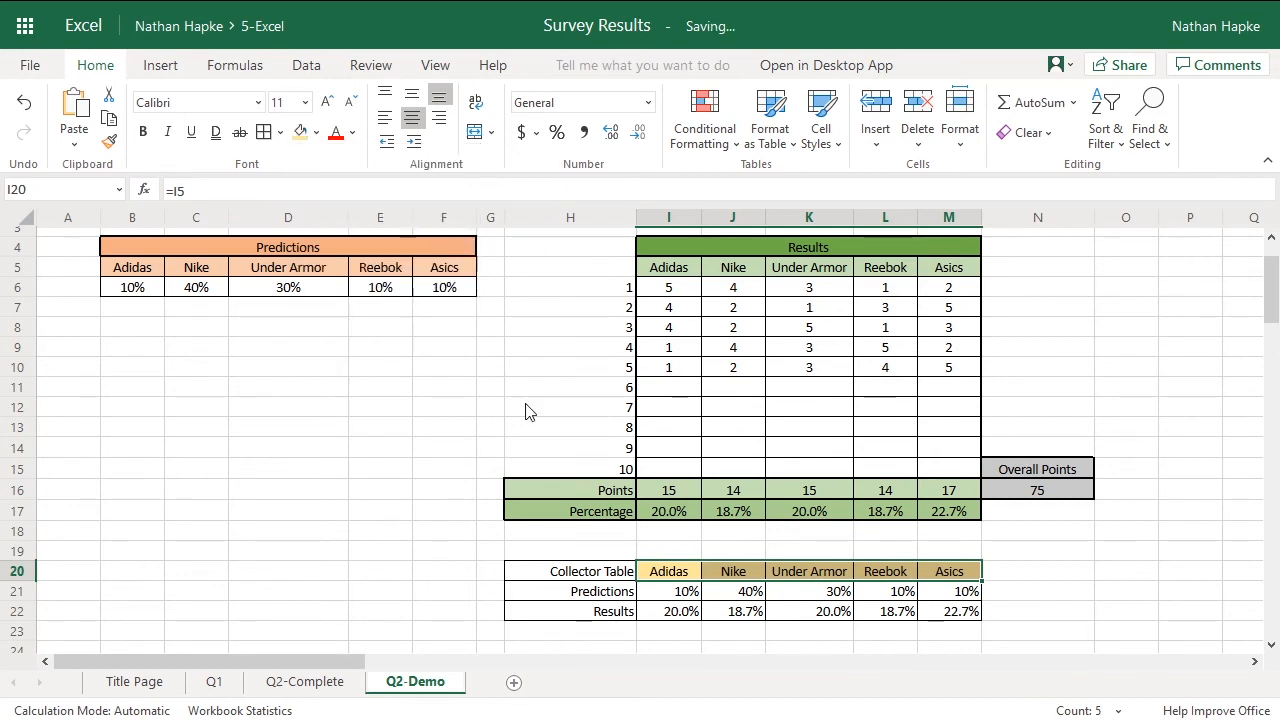
Step: Fill the title and row labels in H20:H22 with light gold and make them bold
left_click_drag(598, 574, 603, 612)
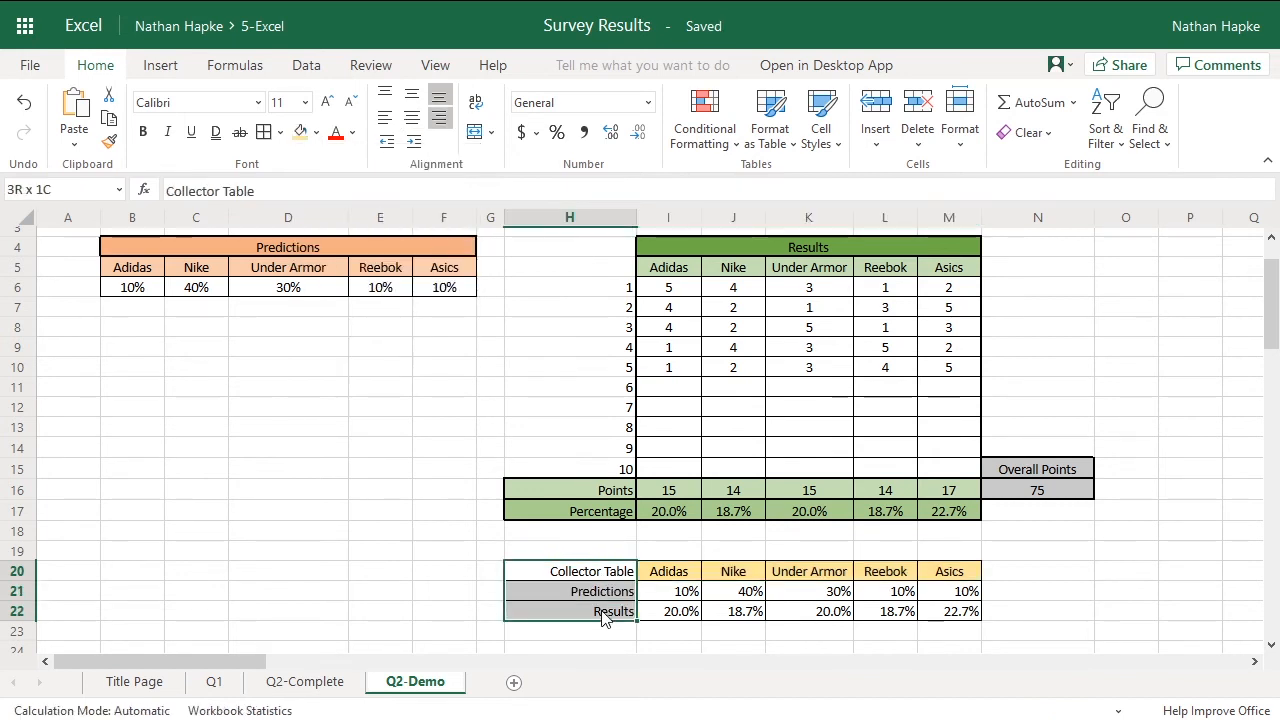
left_click(300, 131)
left_click(143, 131)
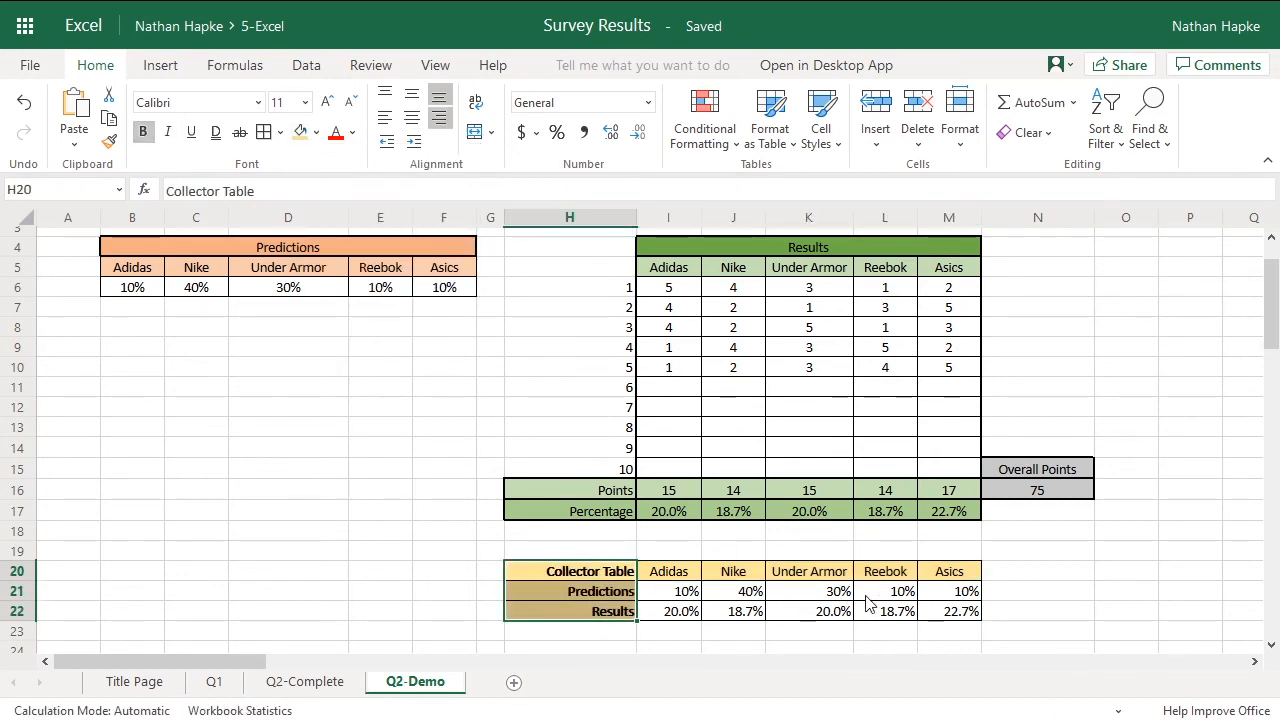
left_click(1033, 588)
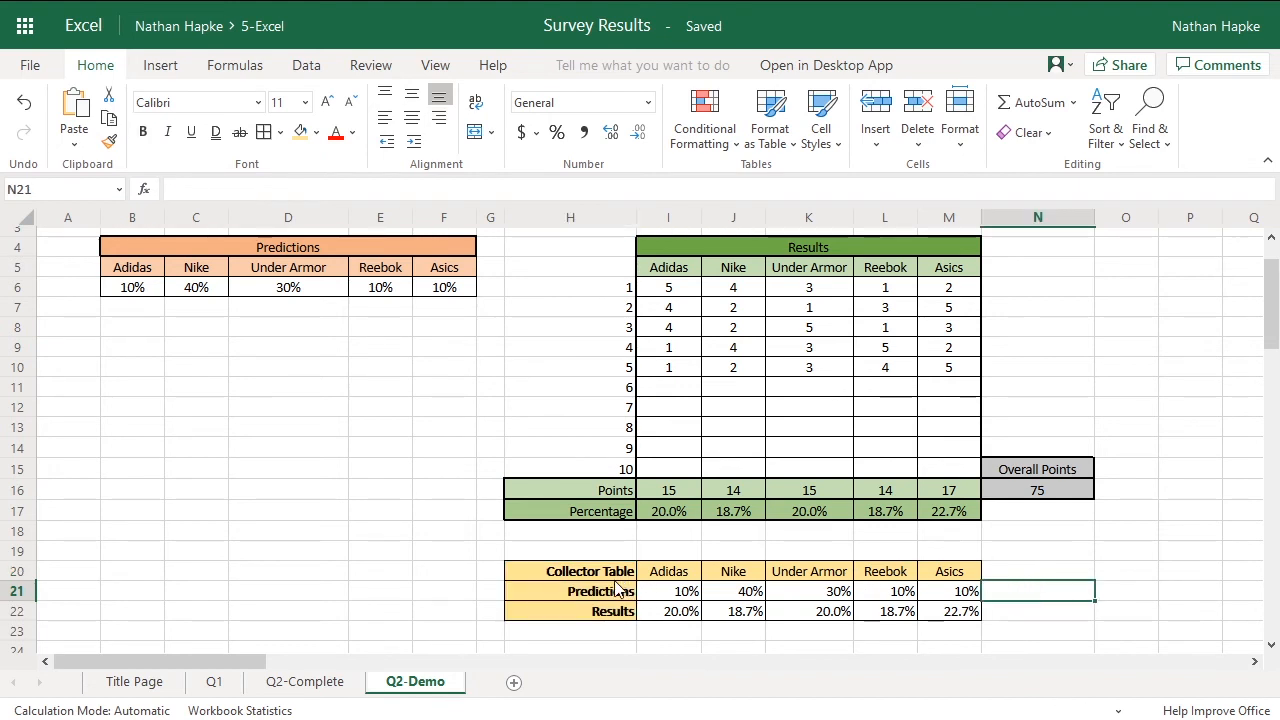
Step: Insert a 2-D clustered column chart from the collector table in H20:M22
left_click_drag(590, 580, 975, 622)
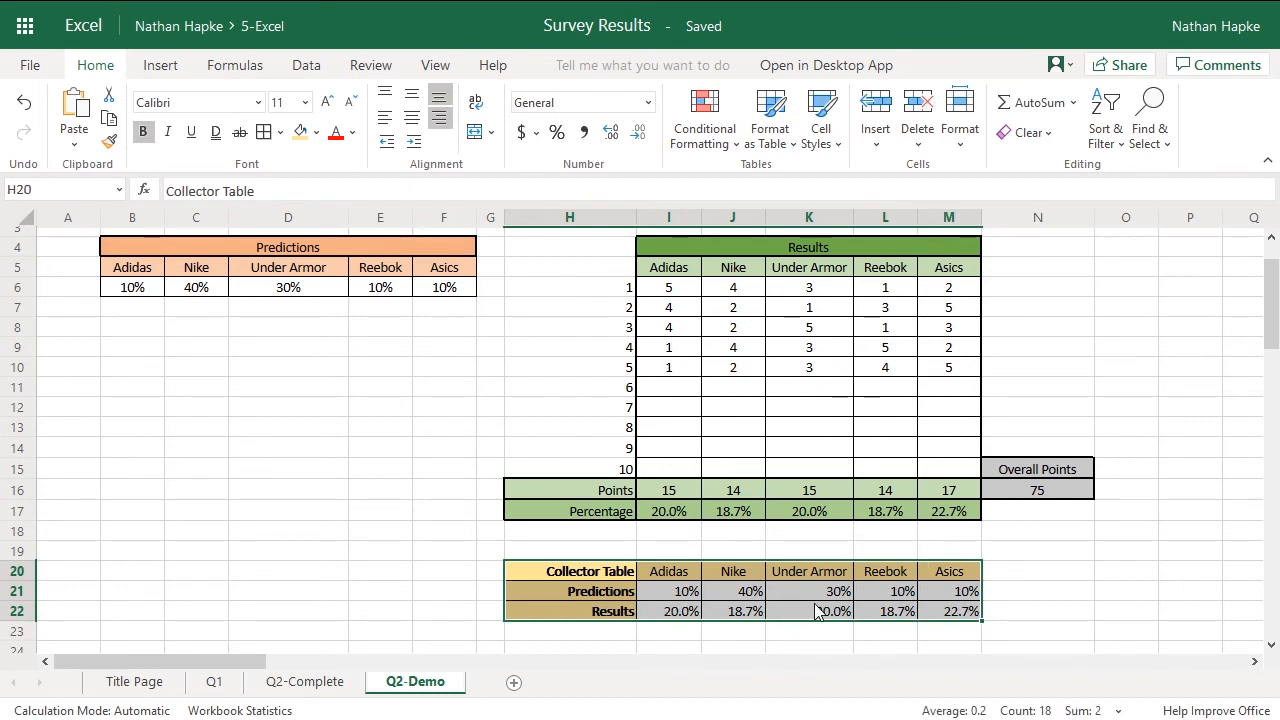
left_click(164, 72)
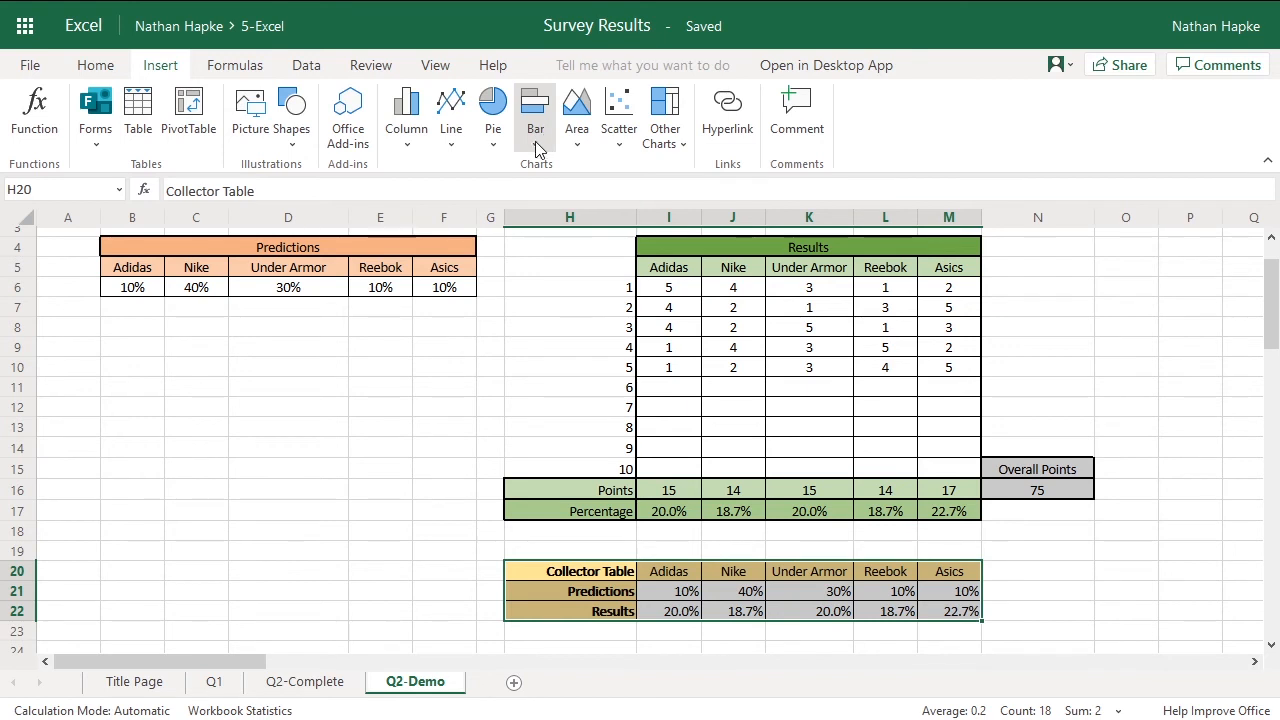
left_click(406, 150)
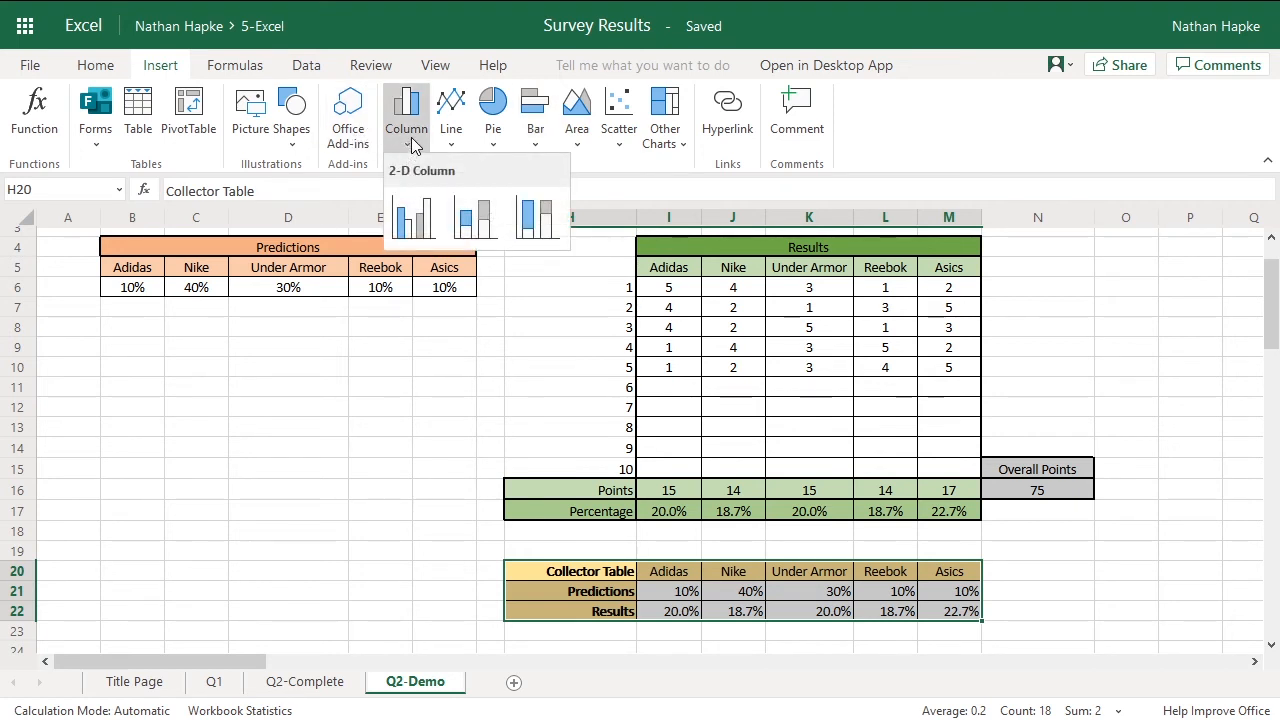
left_click(419, 236)
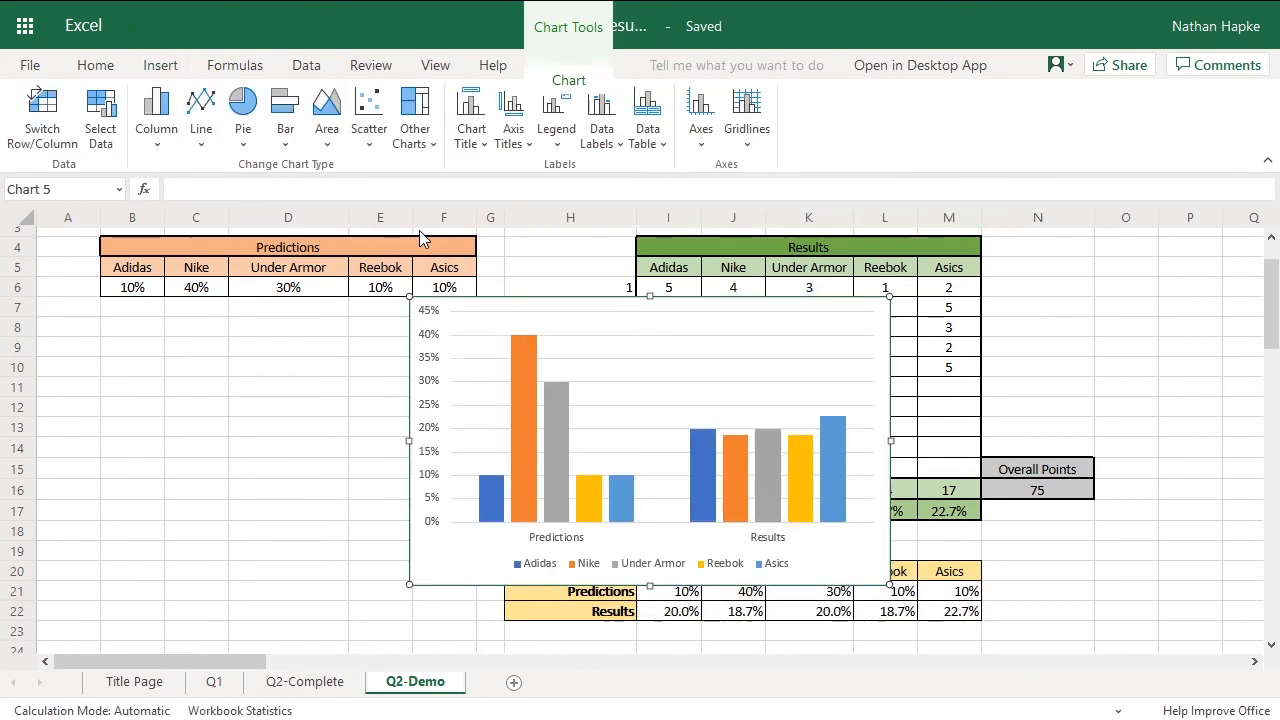
Step: Move the column chart below the collector table, starting at about row 25, and swap its rows and columns so the brands form the horizontal axis
scroll(786, 366, "down", 3)
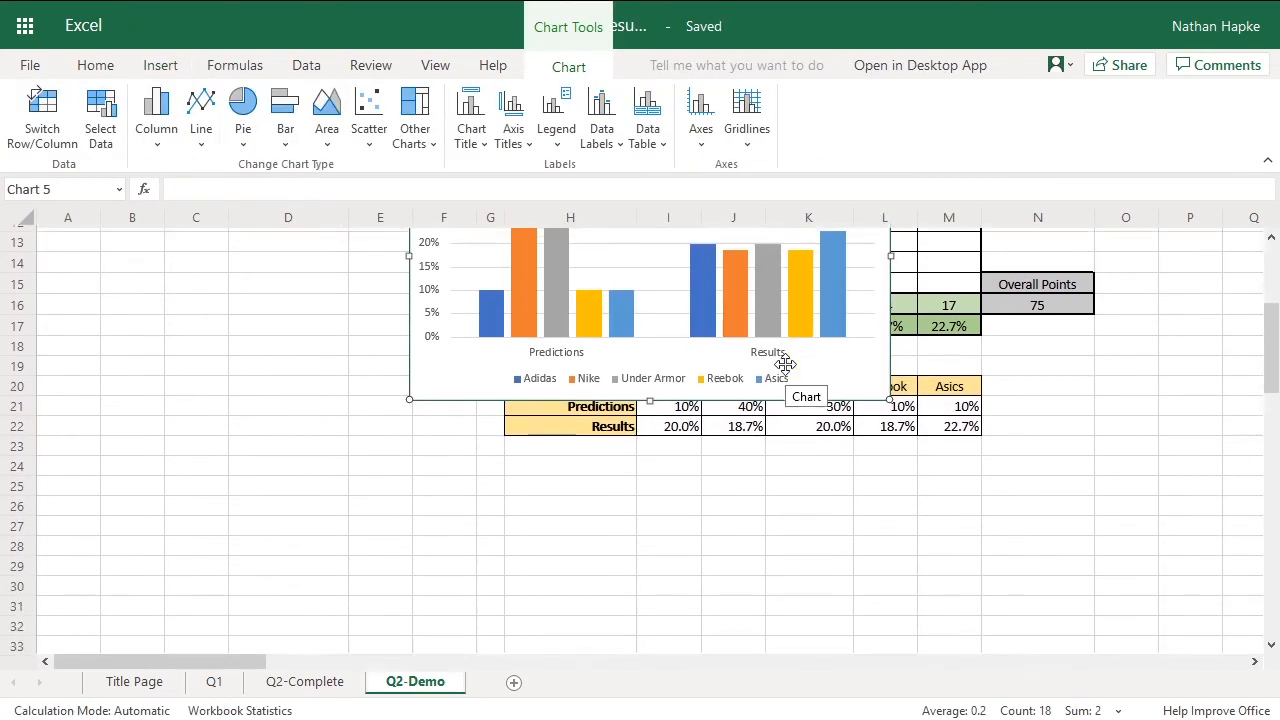
left_click_drag(738, 366, 731, 457)
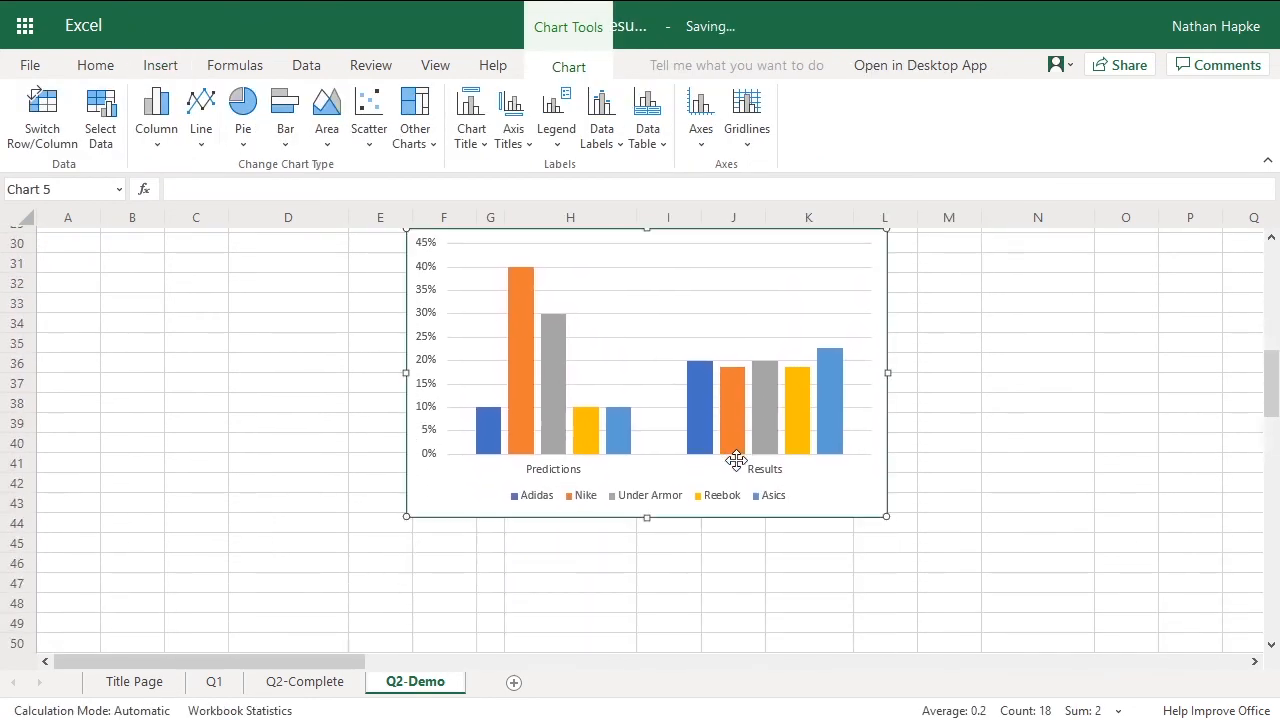
scroll(737, 460, "down", 3)
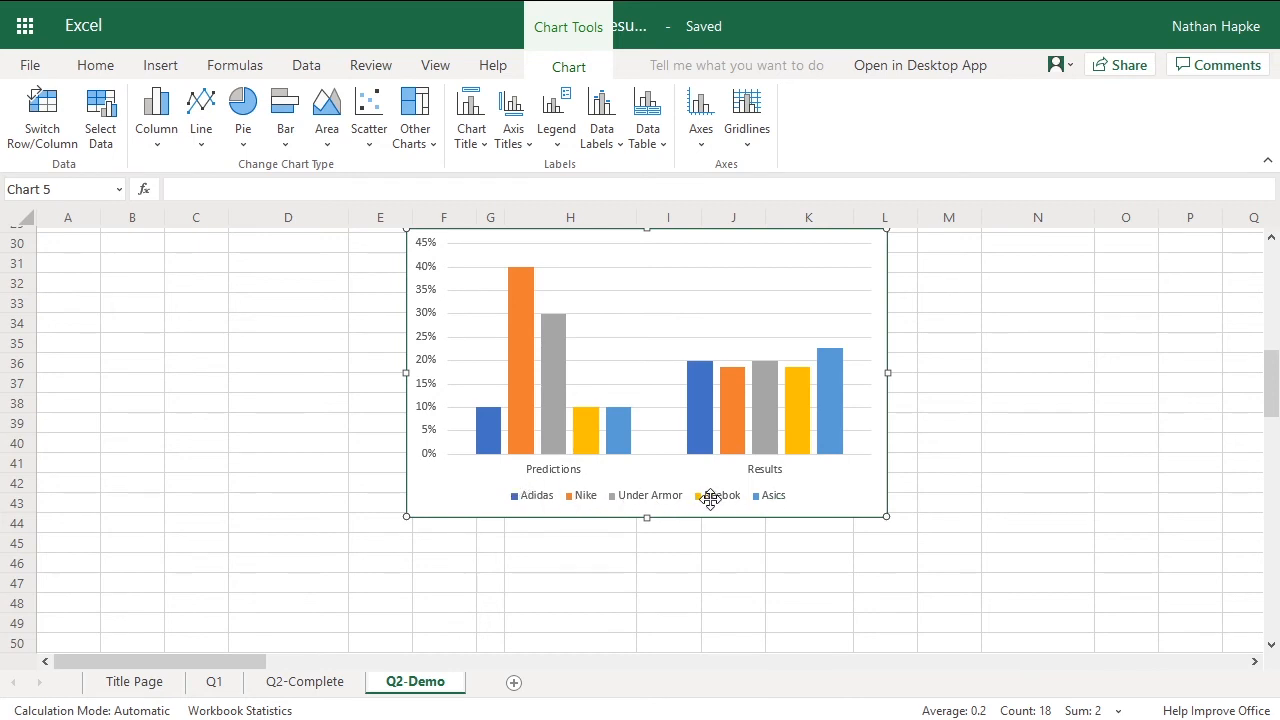
scroll(719, 494, "up", 1)
left_click_drag(674, 452, 651, 363)
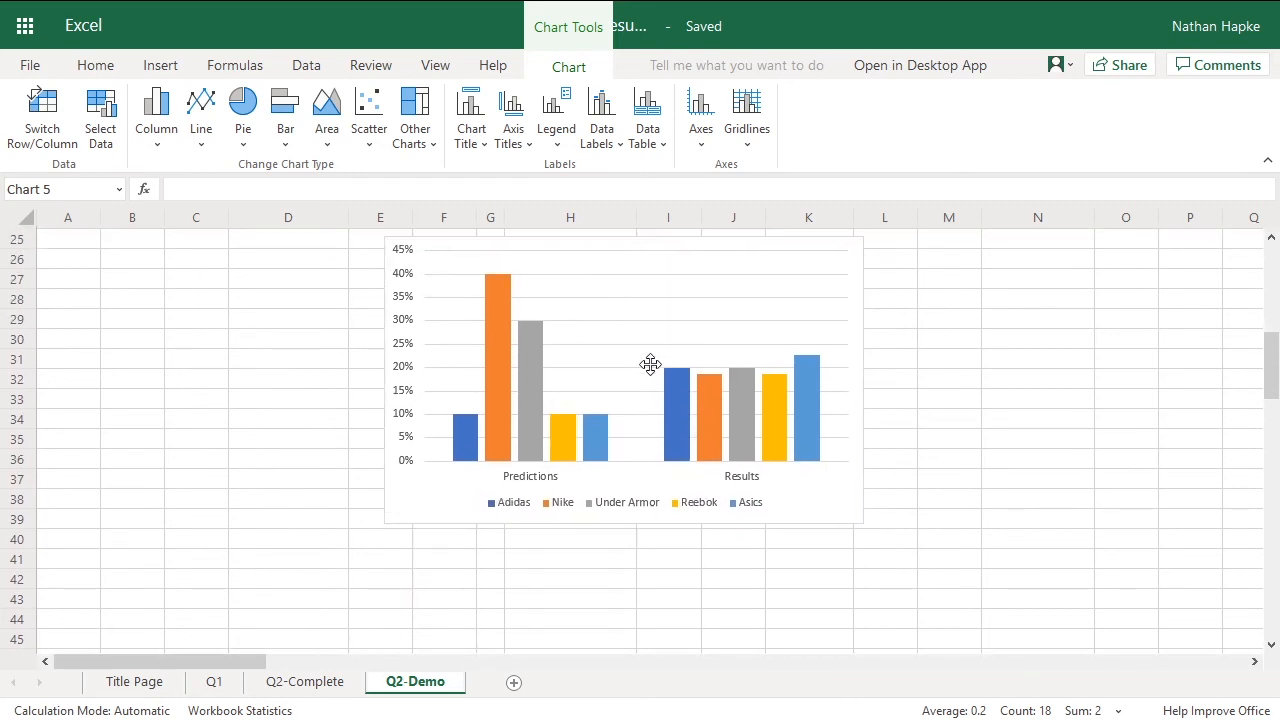
scroll(648, 360, "up", 1)
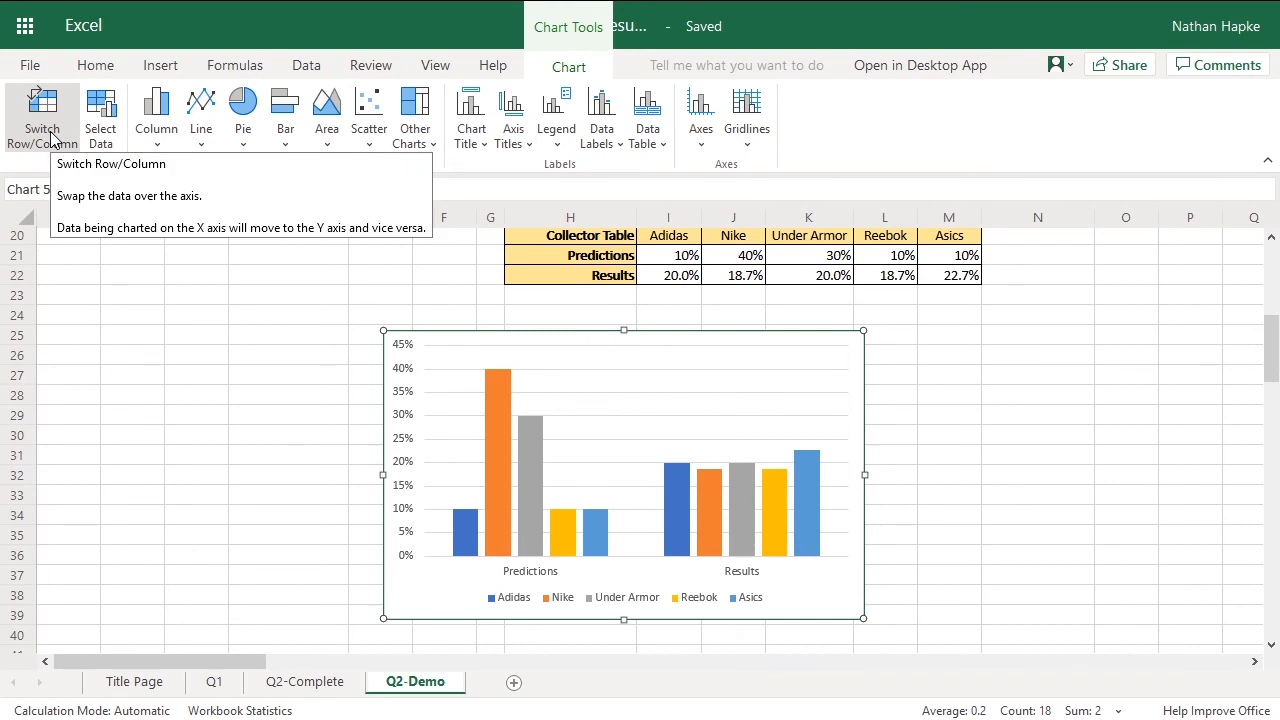
left_click(43, 120)
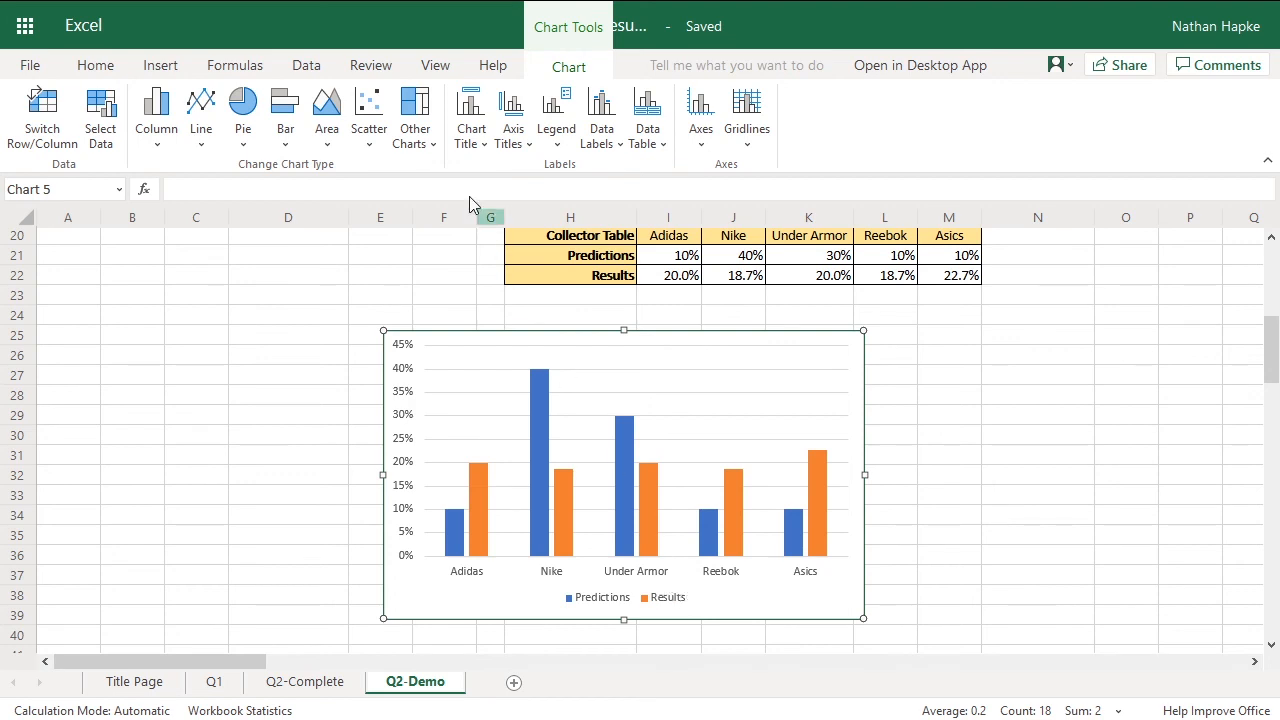
Step: Add the title "Predictions vs. Results for Ranked Shoe Brands" above the chart
left_click(468, 135)
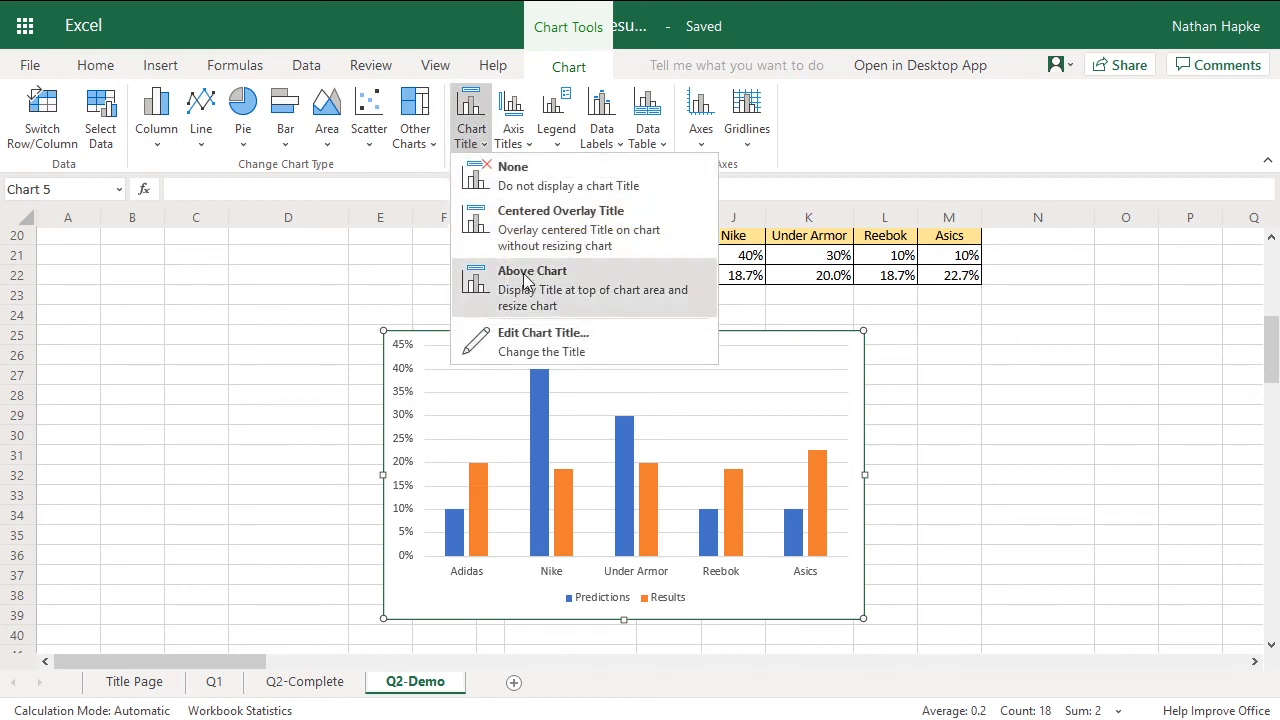
left_click(572, 298)
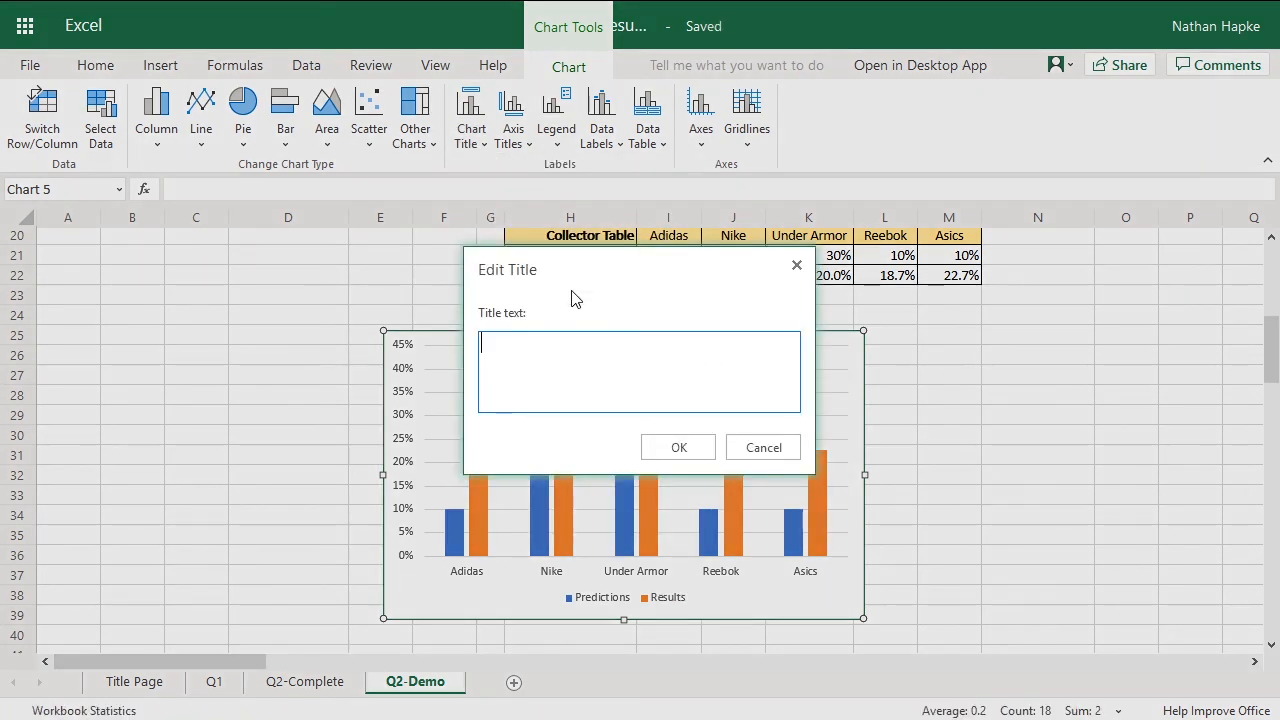
type("Prev")
type("ictions vs. Results")
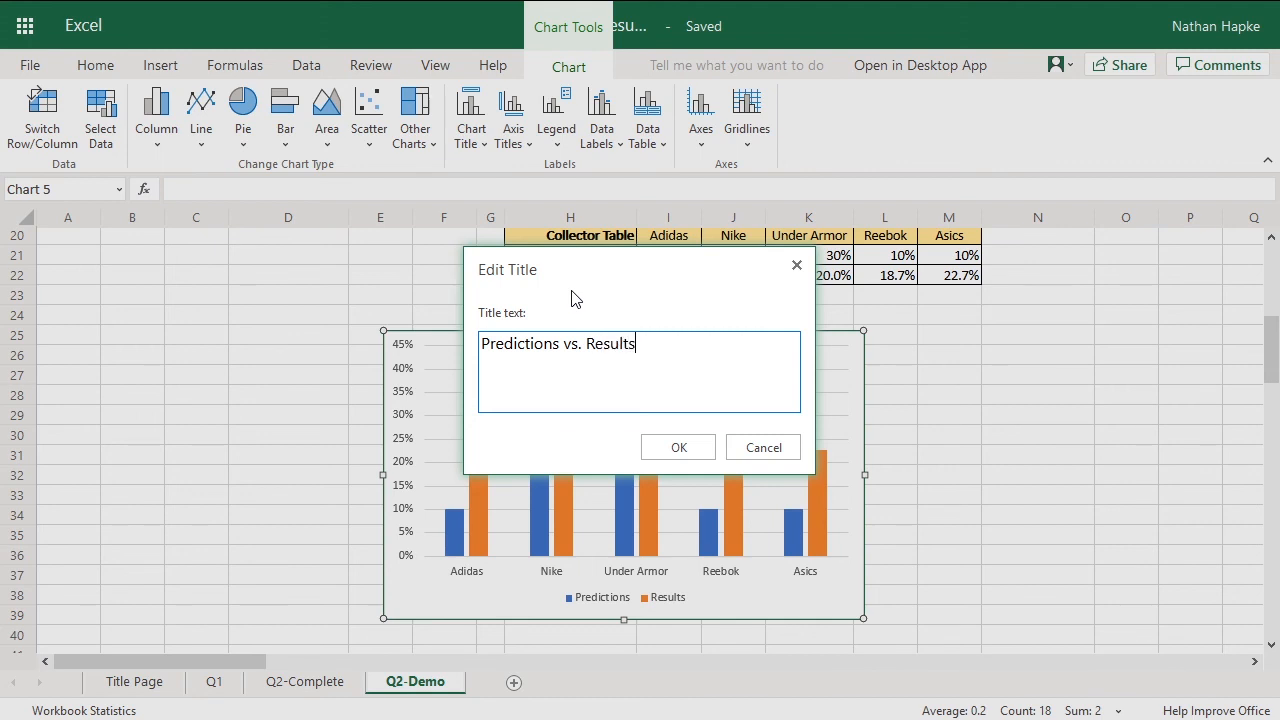
type(" for Ranked Shoe Brands")
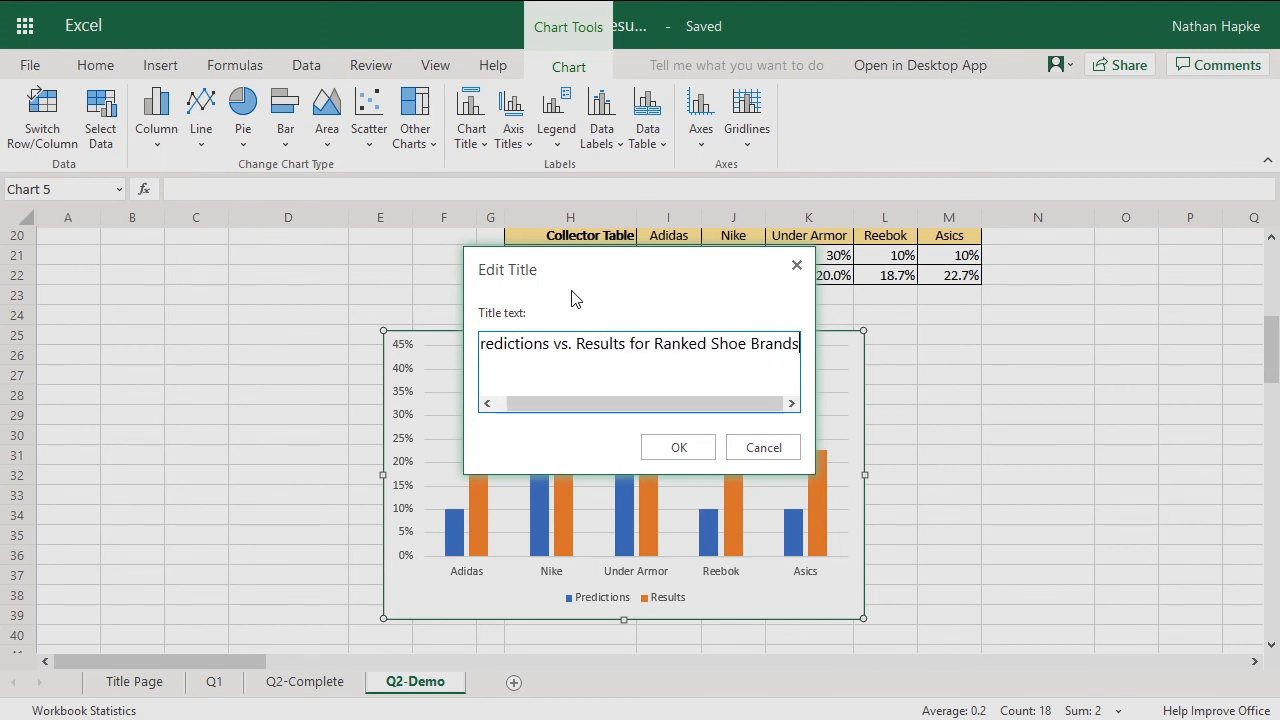
left_click(689, 452)
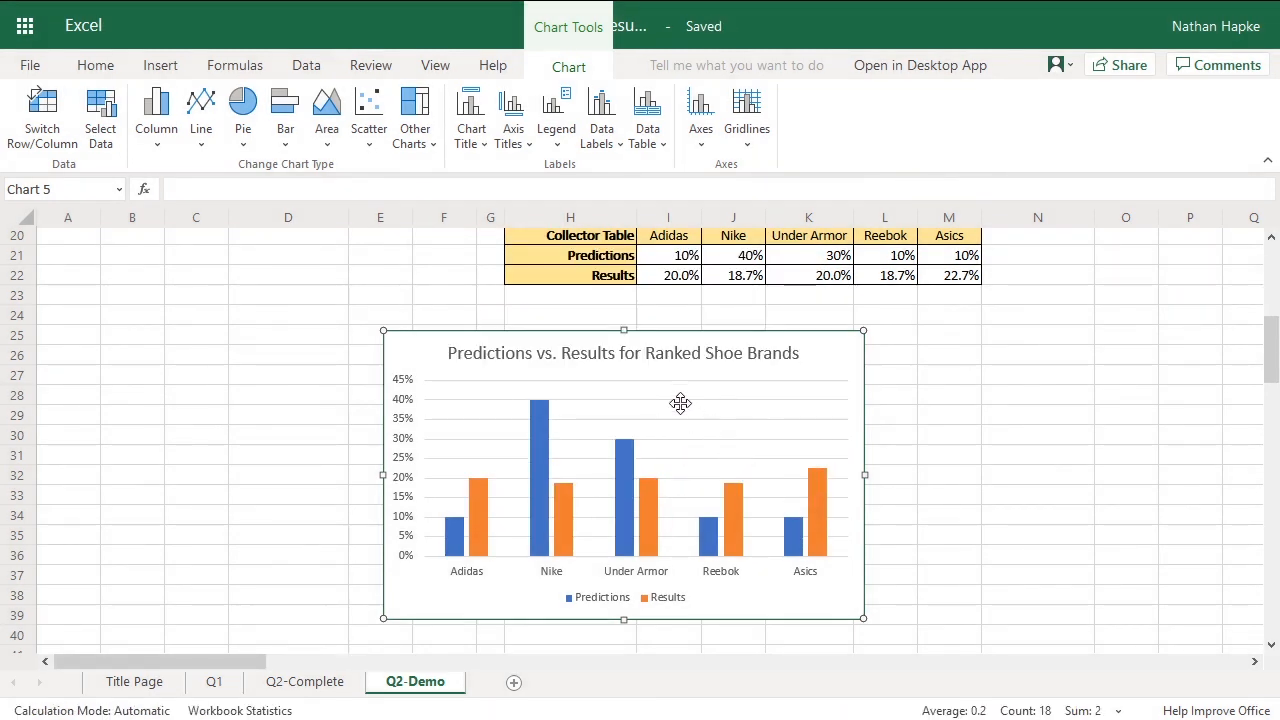
Step: Display both major and minor primary horizontal gridlines on the chart
left_click(756, 146)
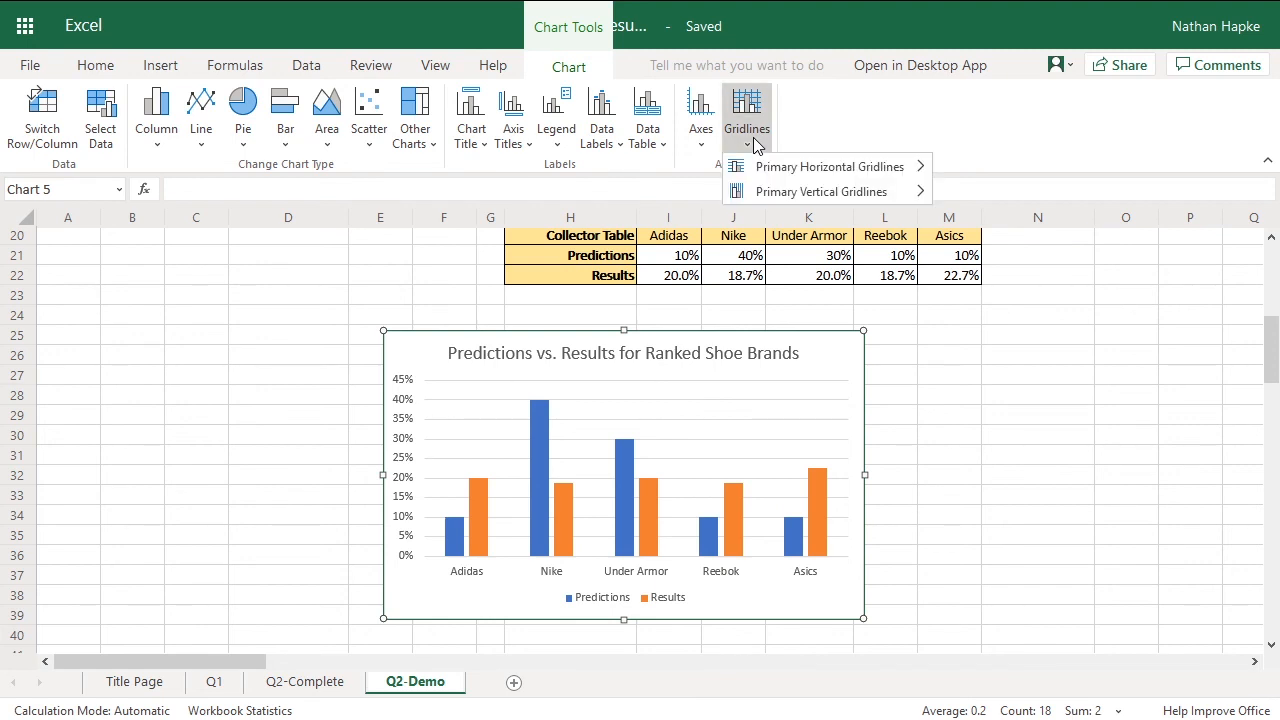
mouse_move(812, 168)
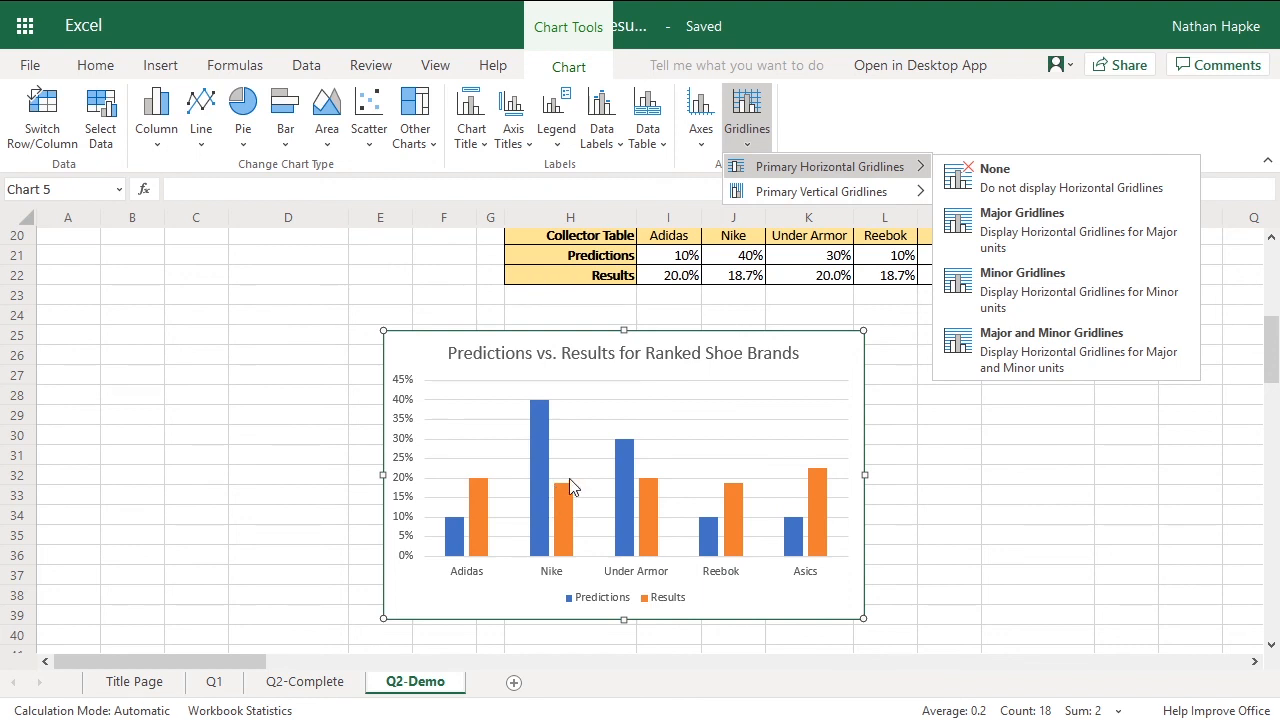
left_click(1012, 370)
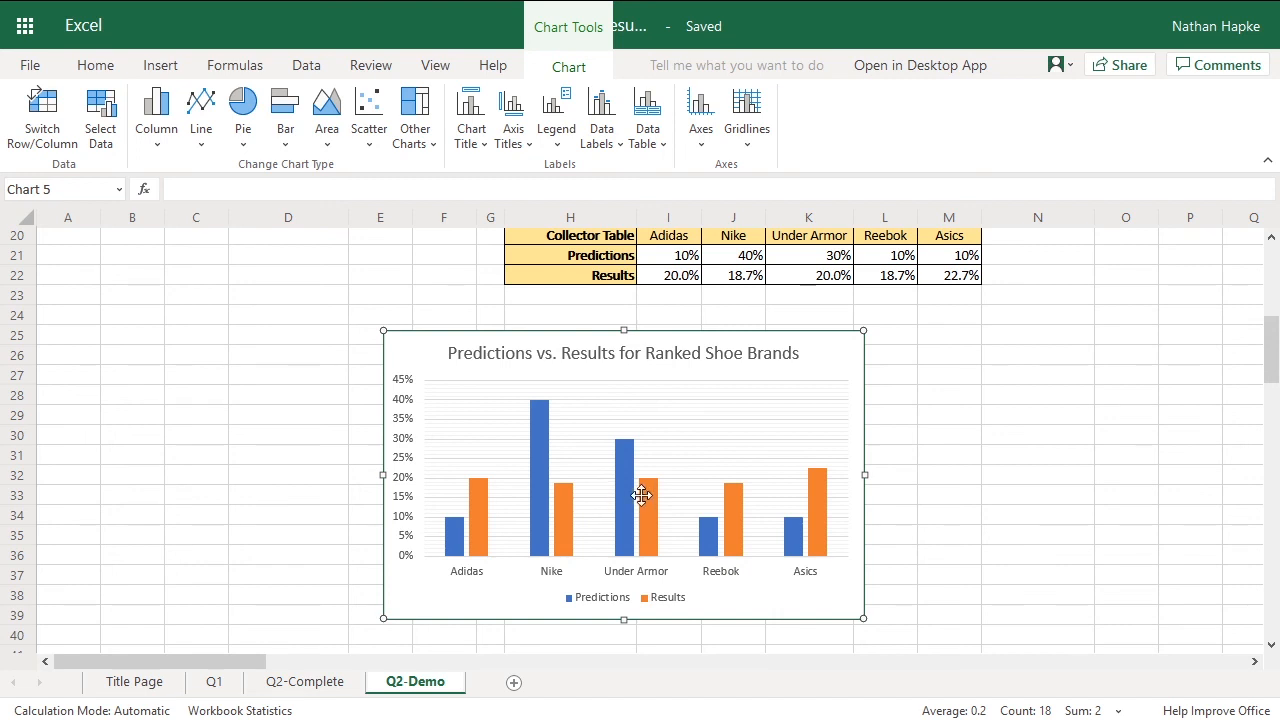
Step: Enlarge the chart to span columns A to M and start at row 23, and add data labels at the Inside End position
left_click_drag(383, 475, 63, 471)
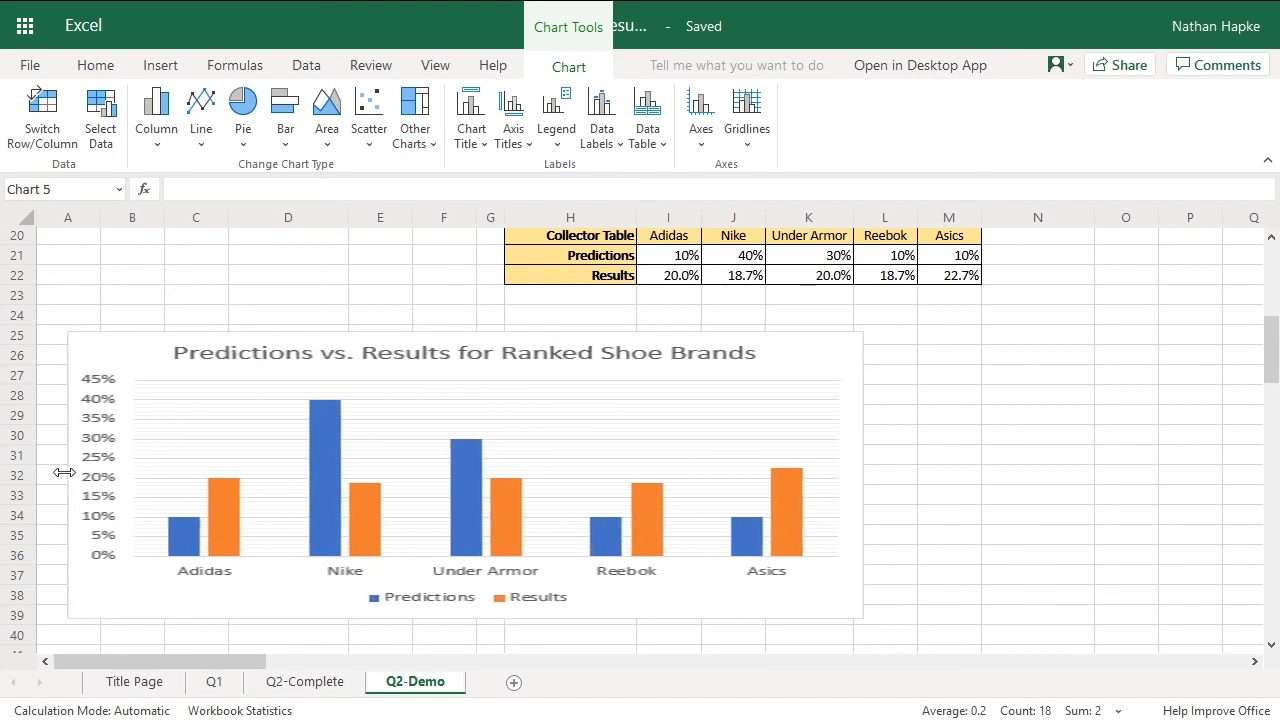
left_click_drag(882, 478, 980, 472)
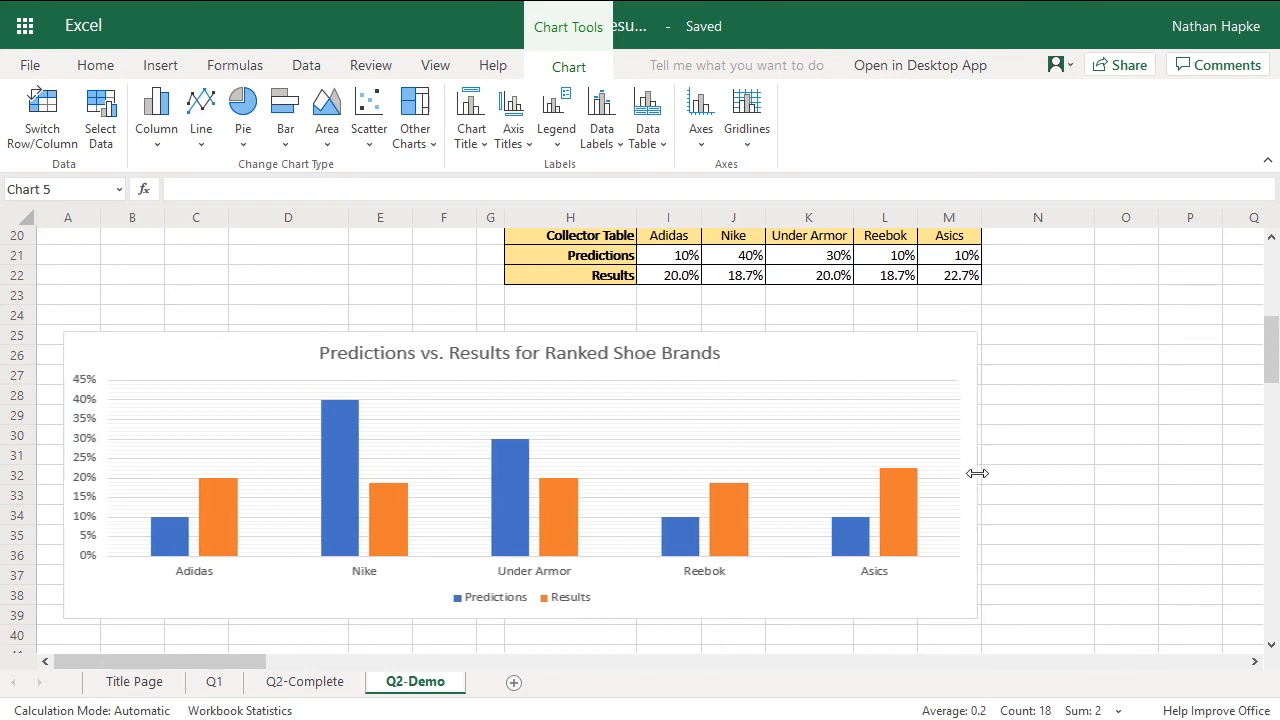
left_click_drag(526, 331, 526, 293)
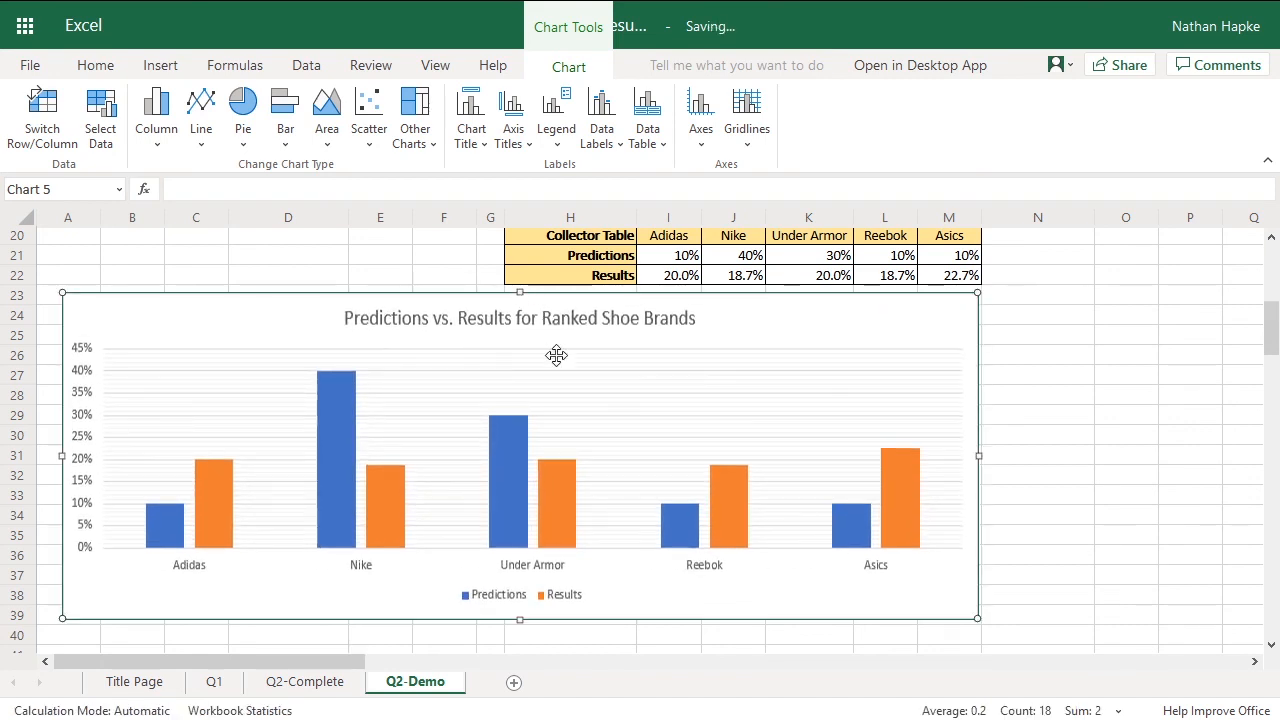
left_click(602, 130)
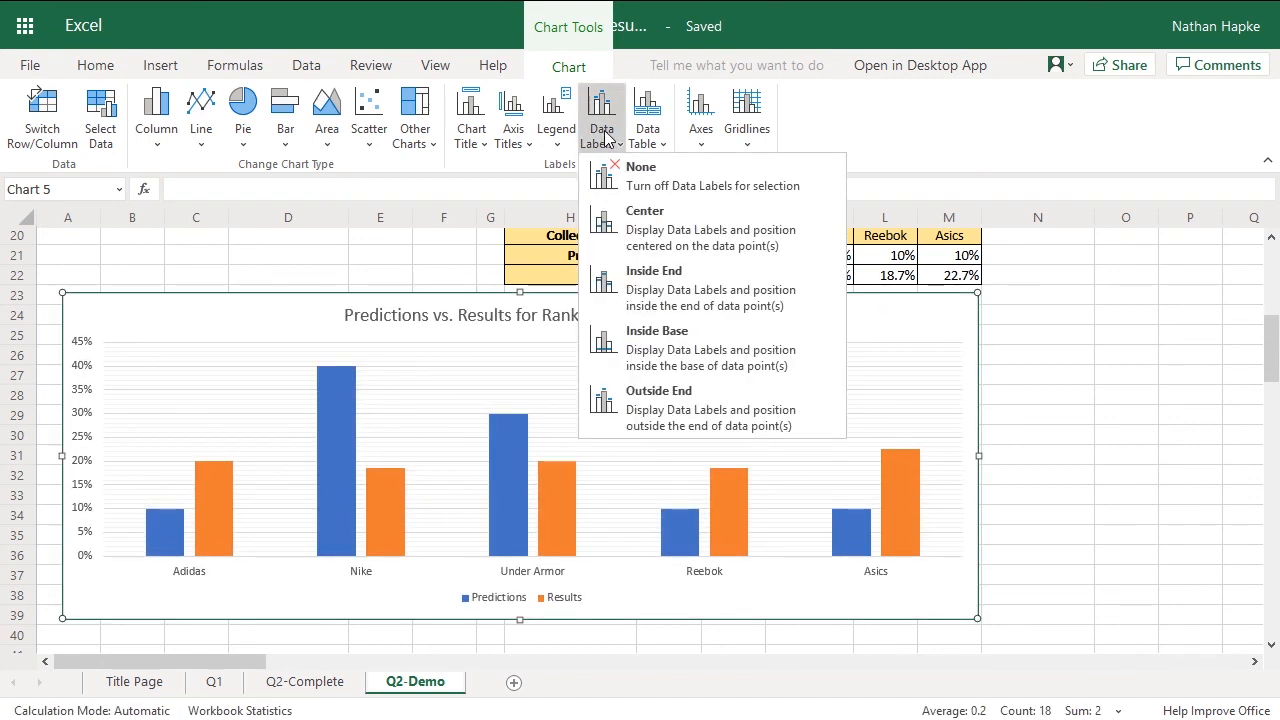
left_click(614, 297)
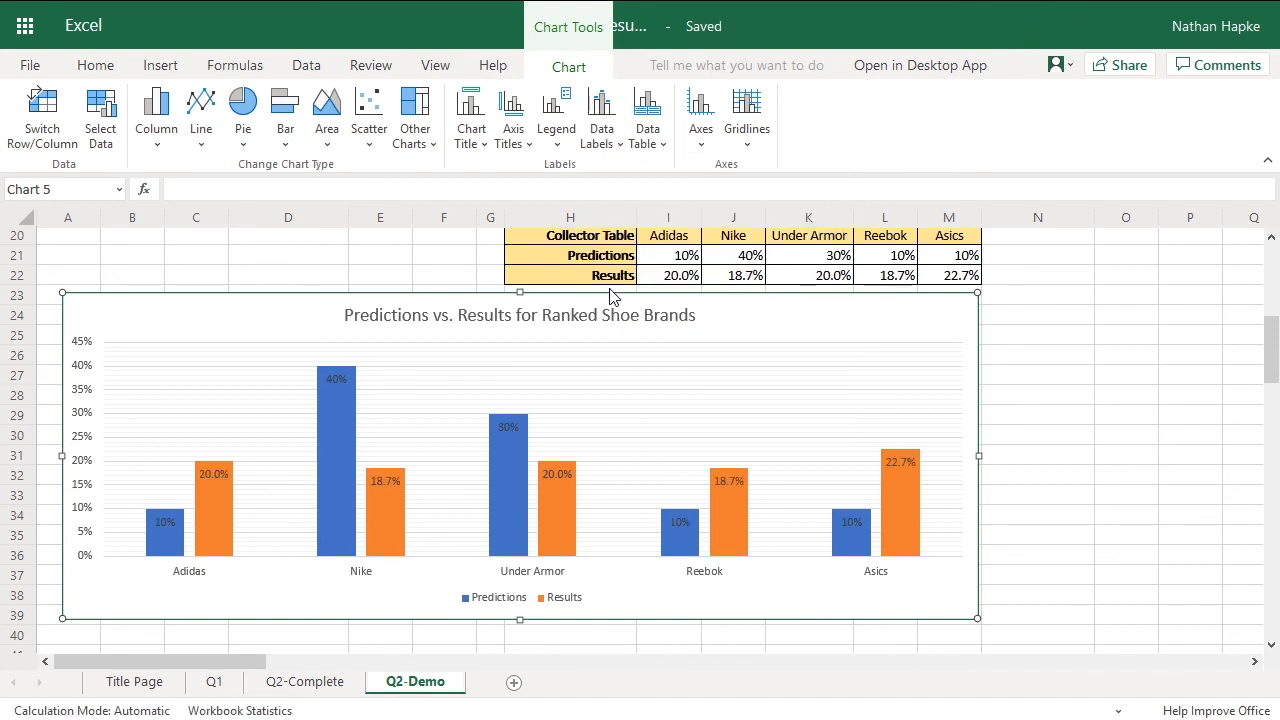